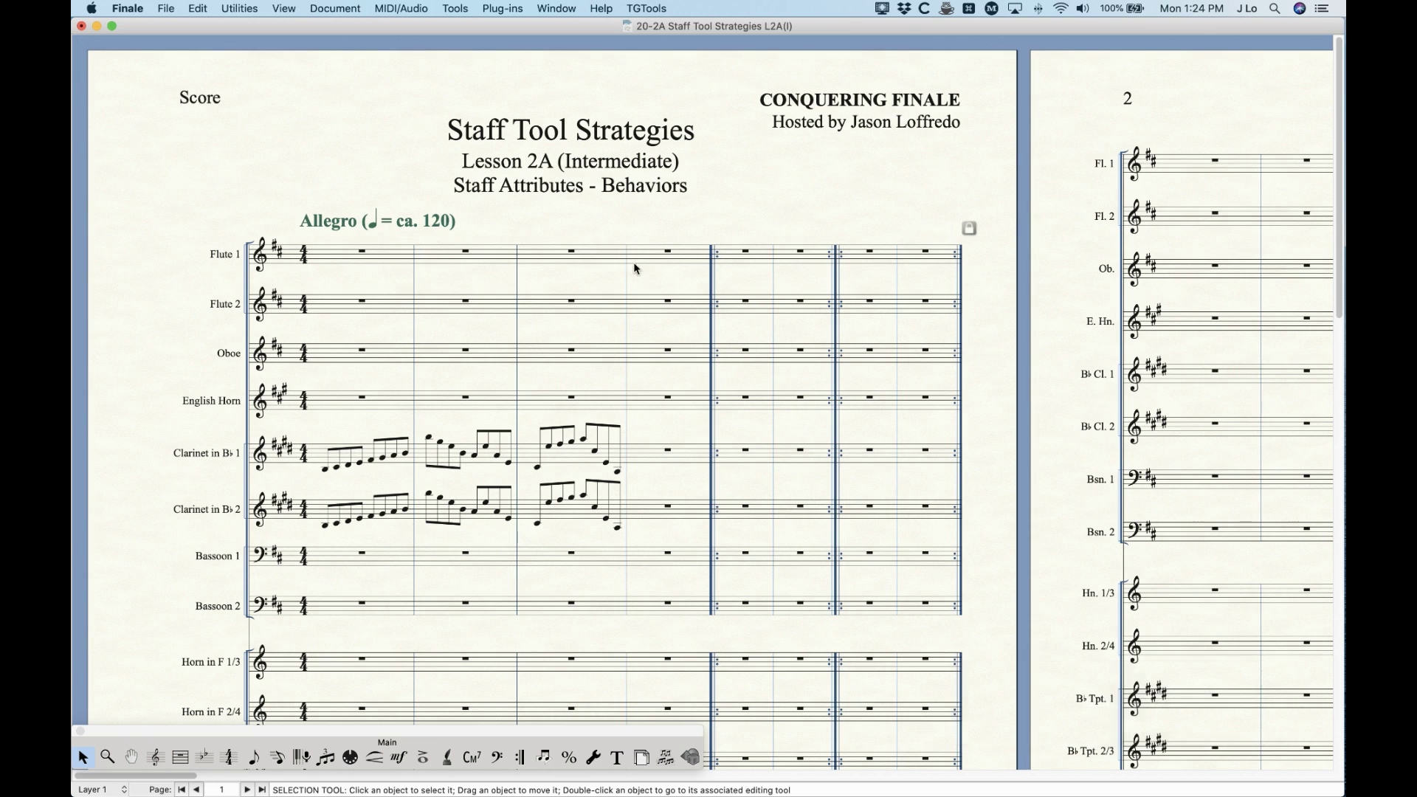
- With the Staff Tool and no staff selected, view the staff attributes and their list of staves, then cancel
click(156, 758)
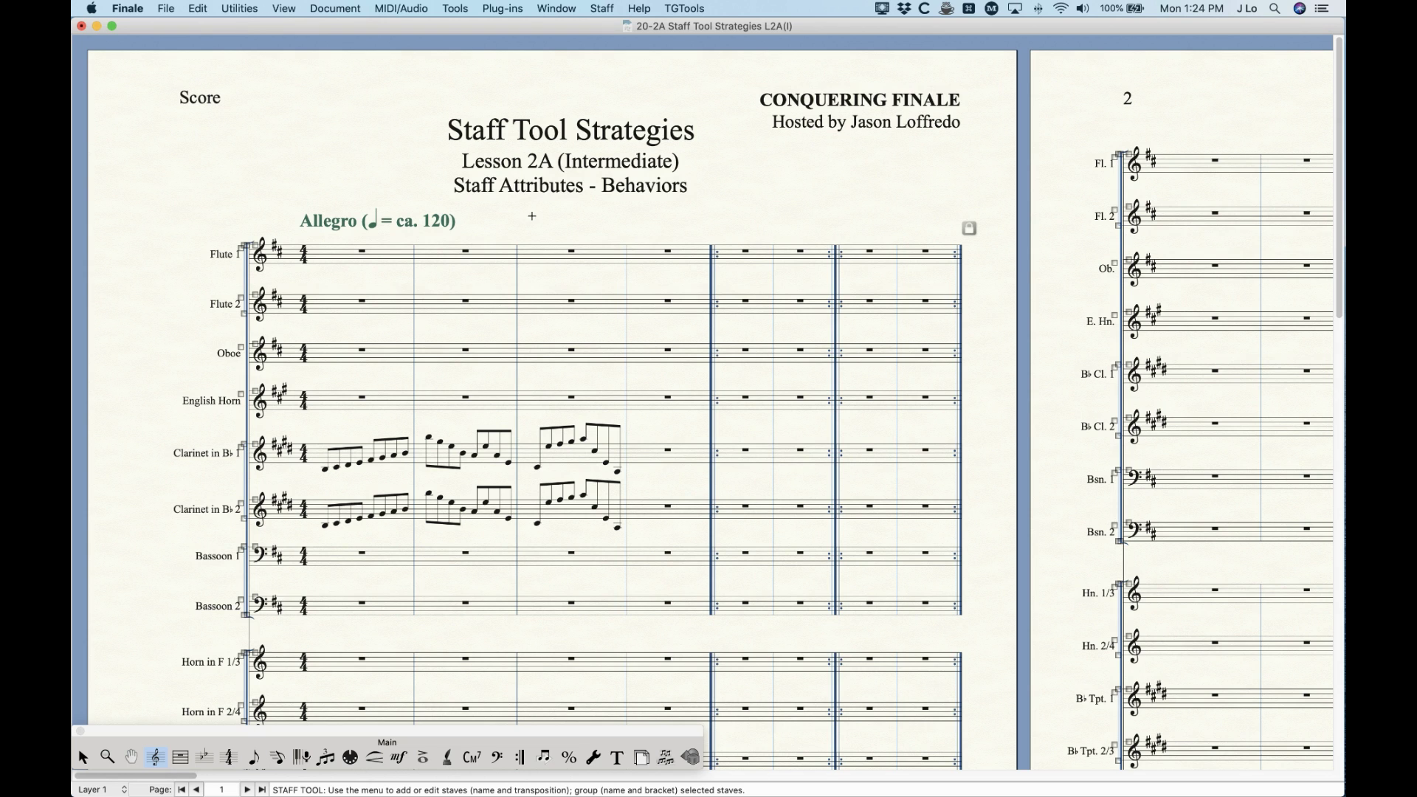
click(604, 8)
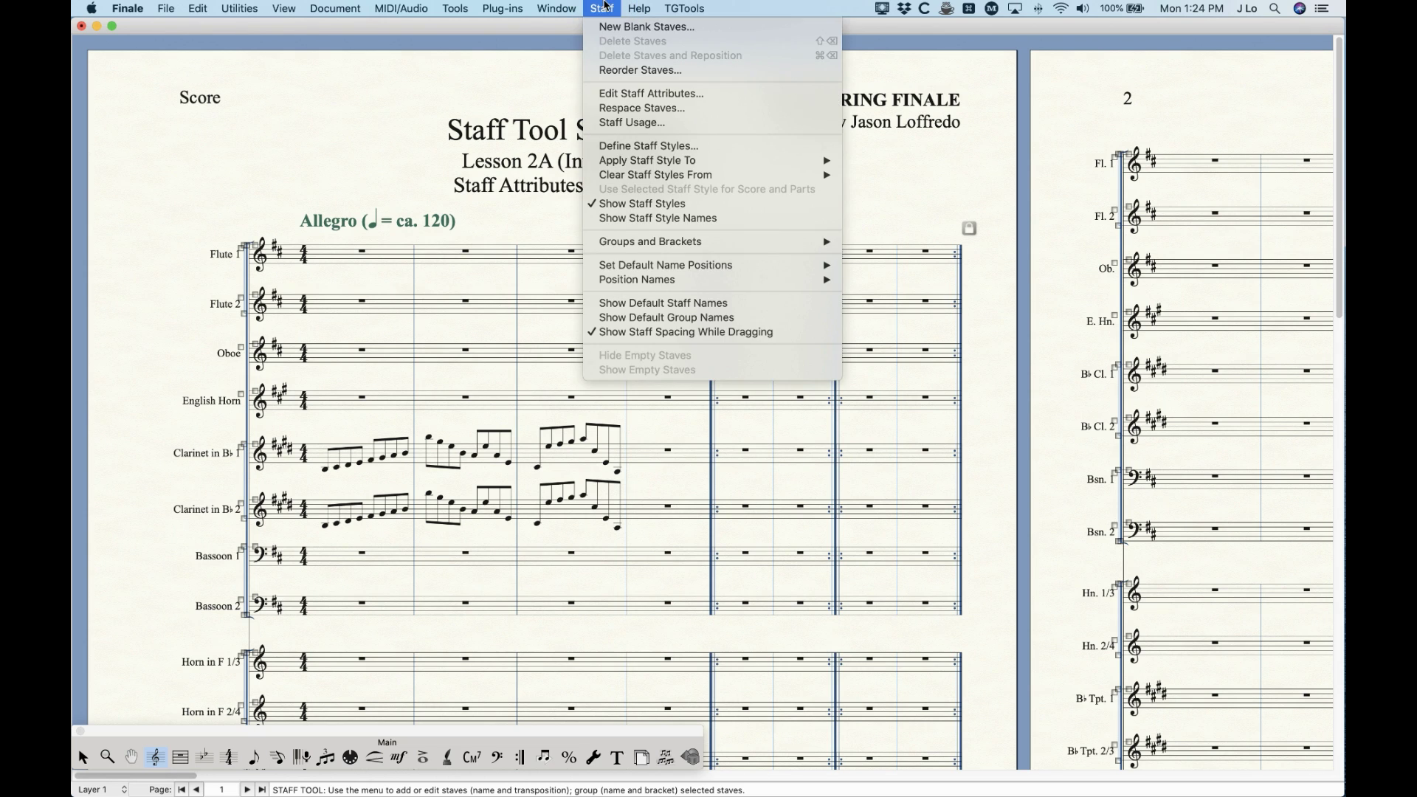
click(637, 95)
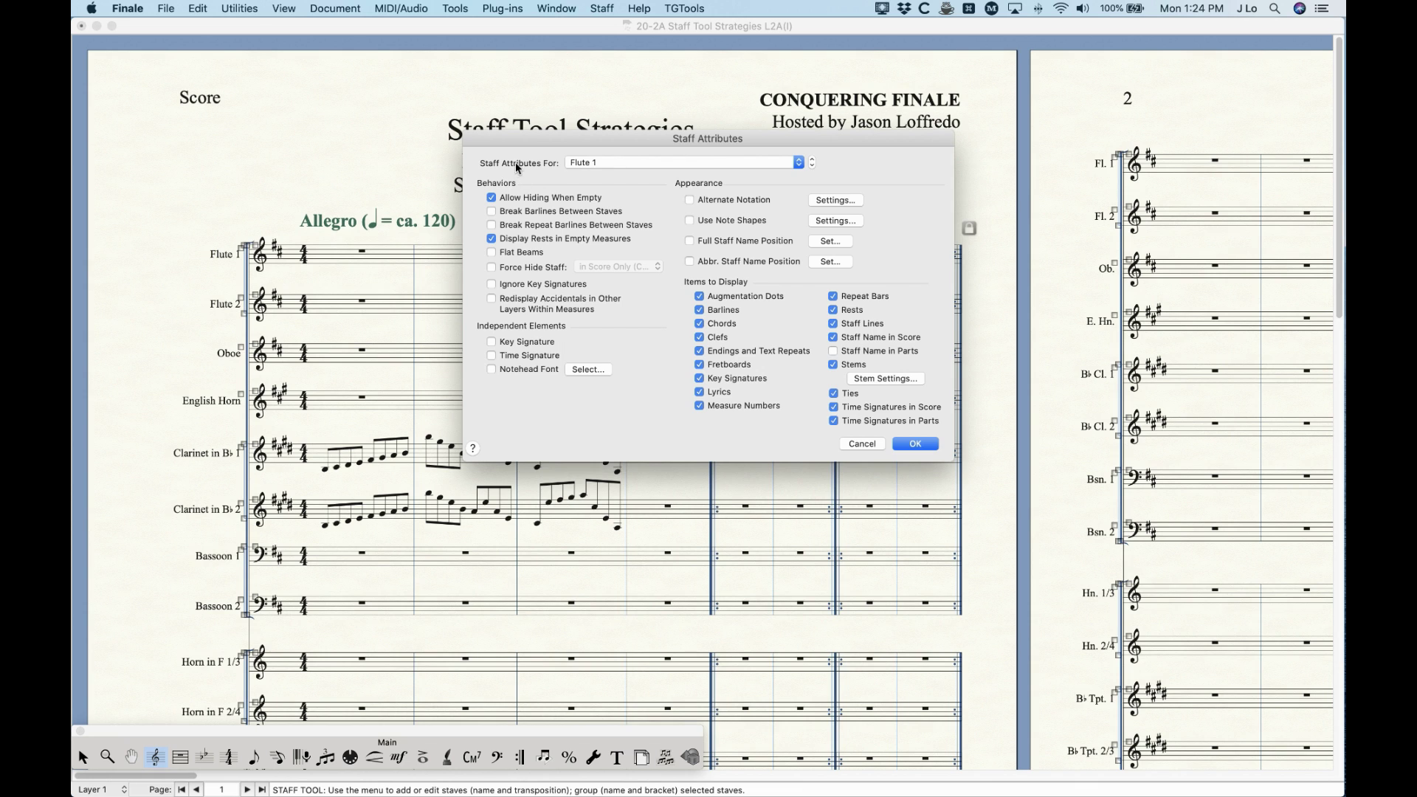
click(631, 164)
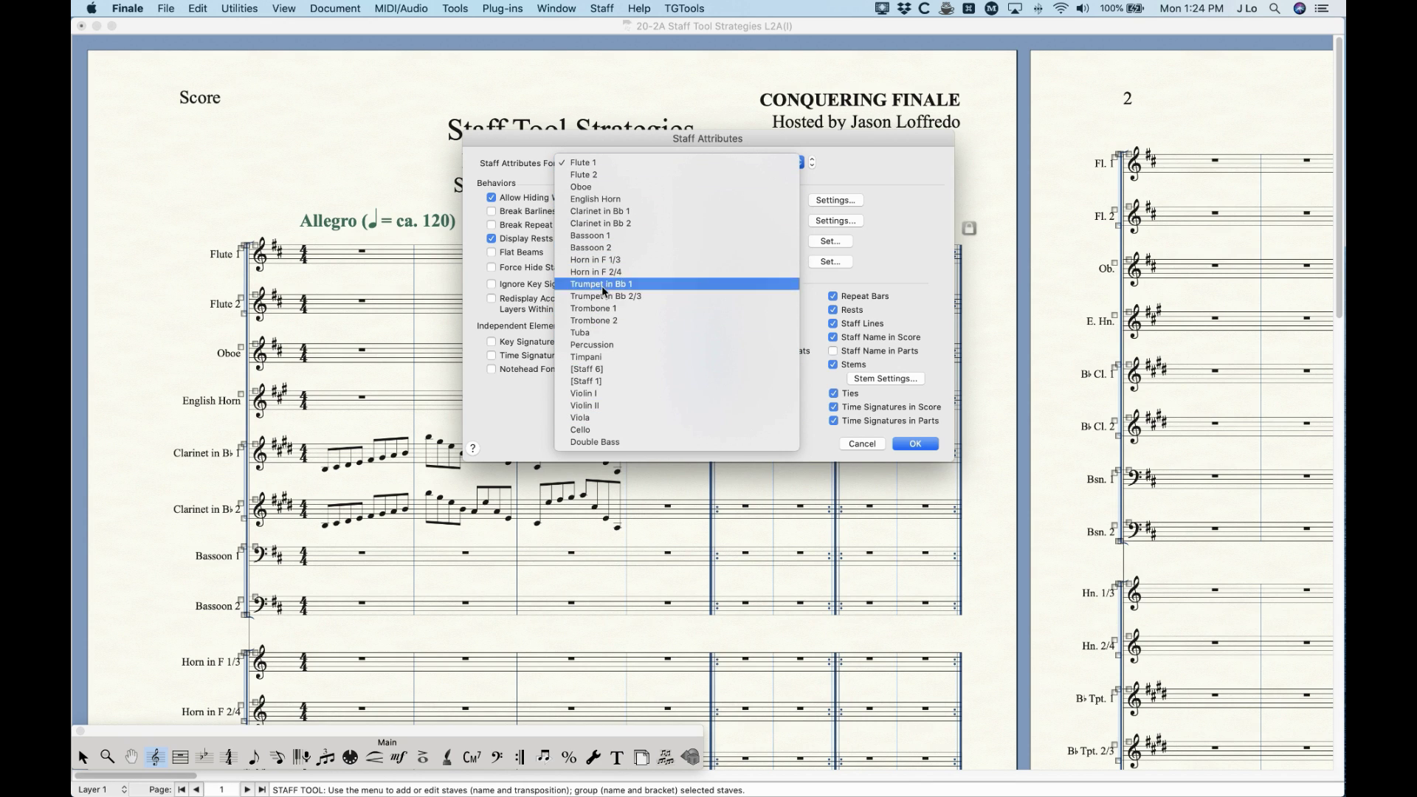
click(542, 145)
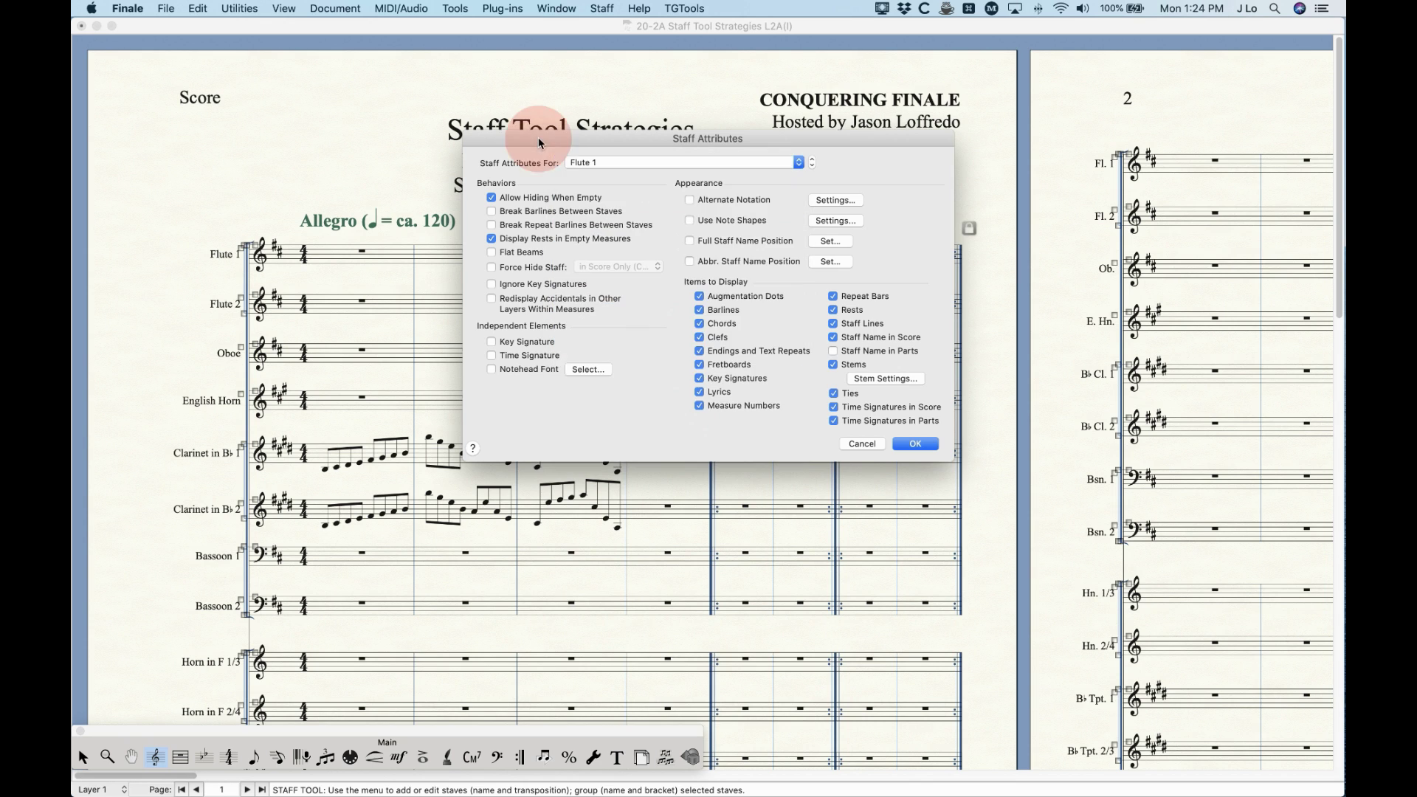
click(860, 444)
- Select the Oboe's first measure, view that staff's attributes, cancel, and clear the selection
click(365, 361)
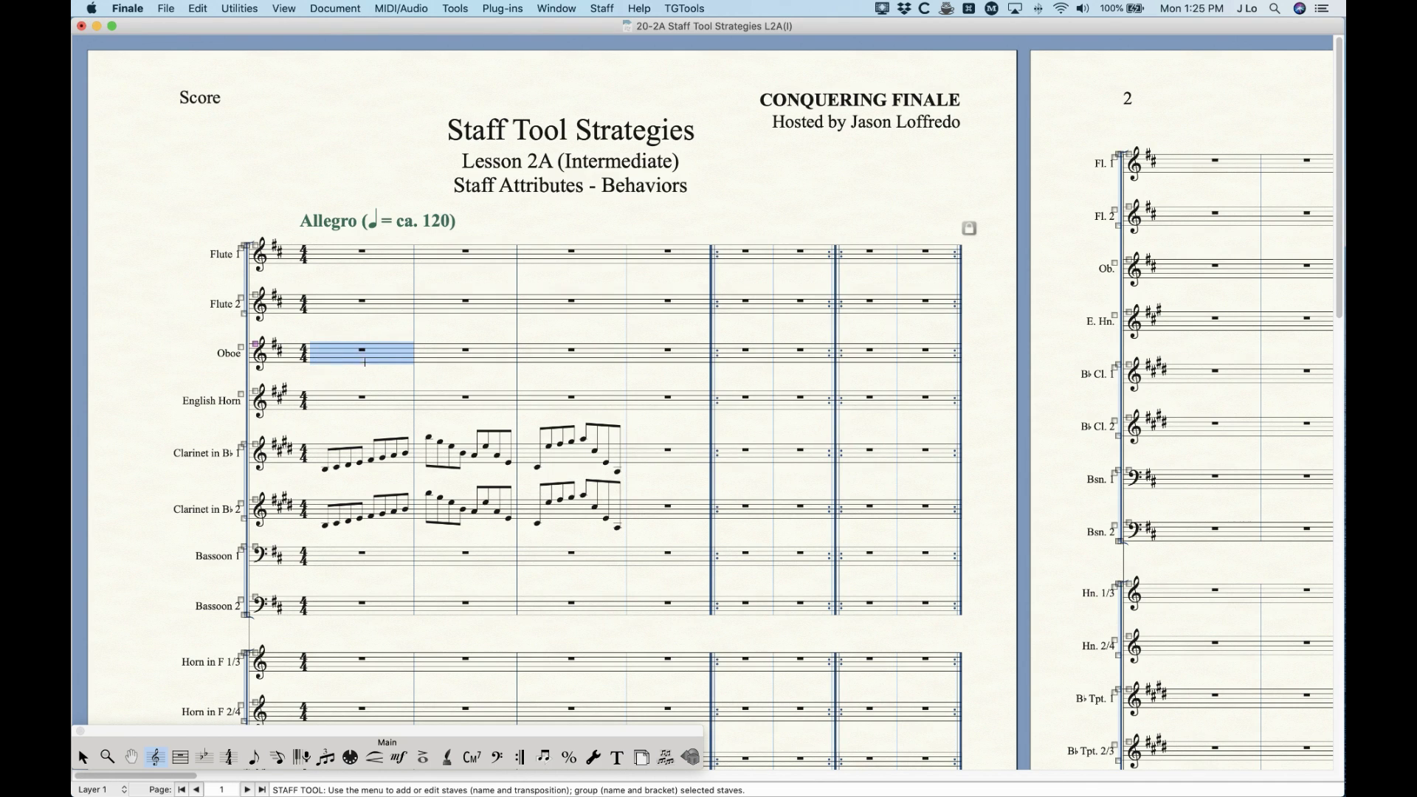
click(602, 8)
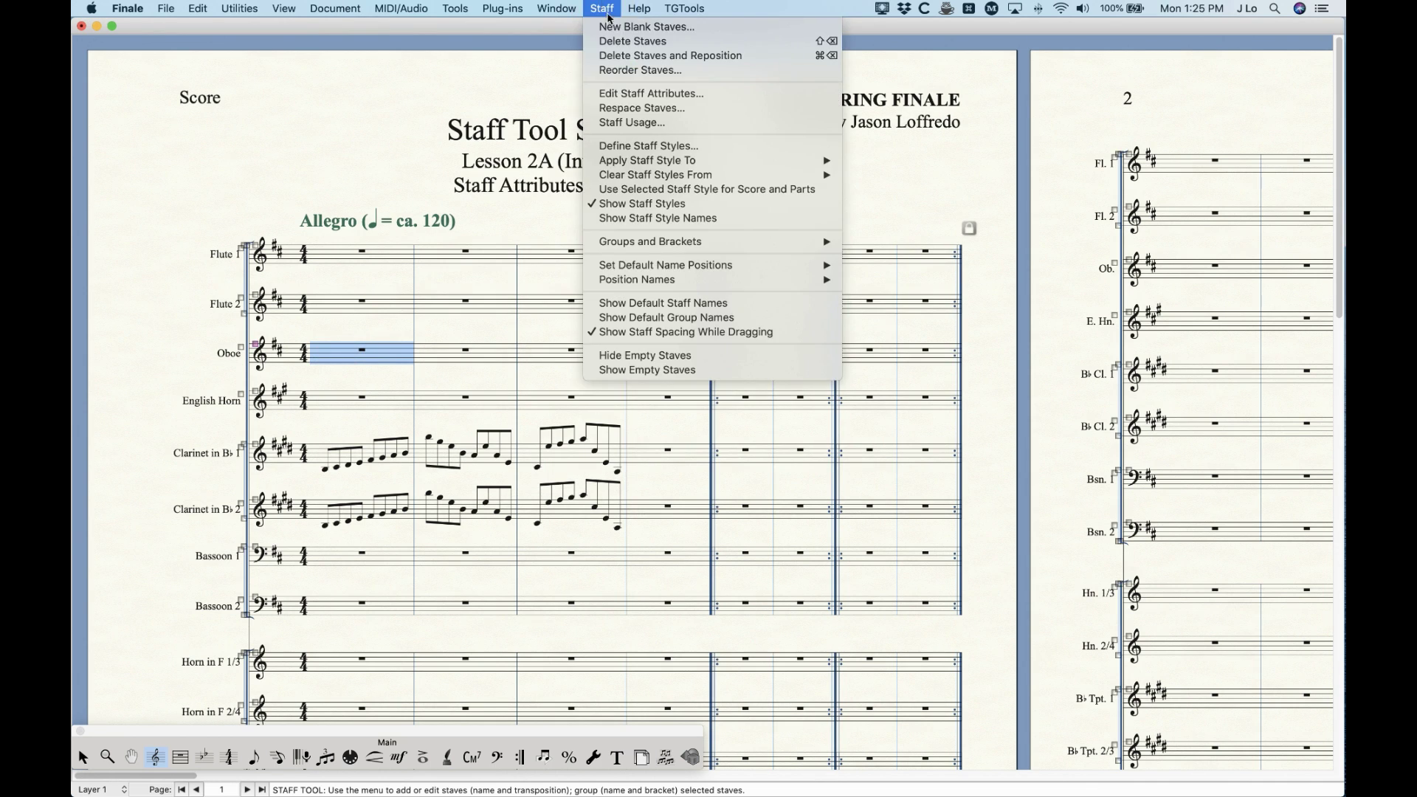
click(629, 93)
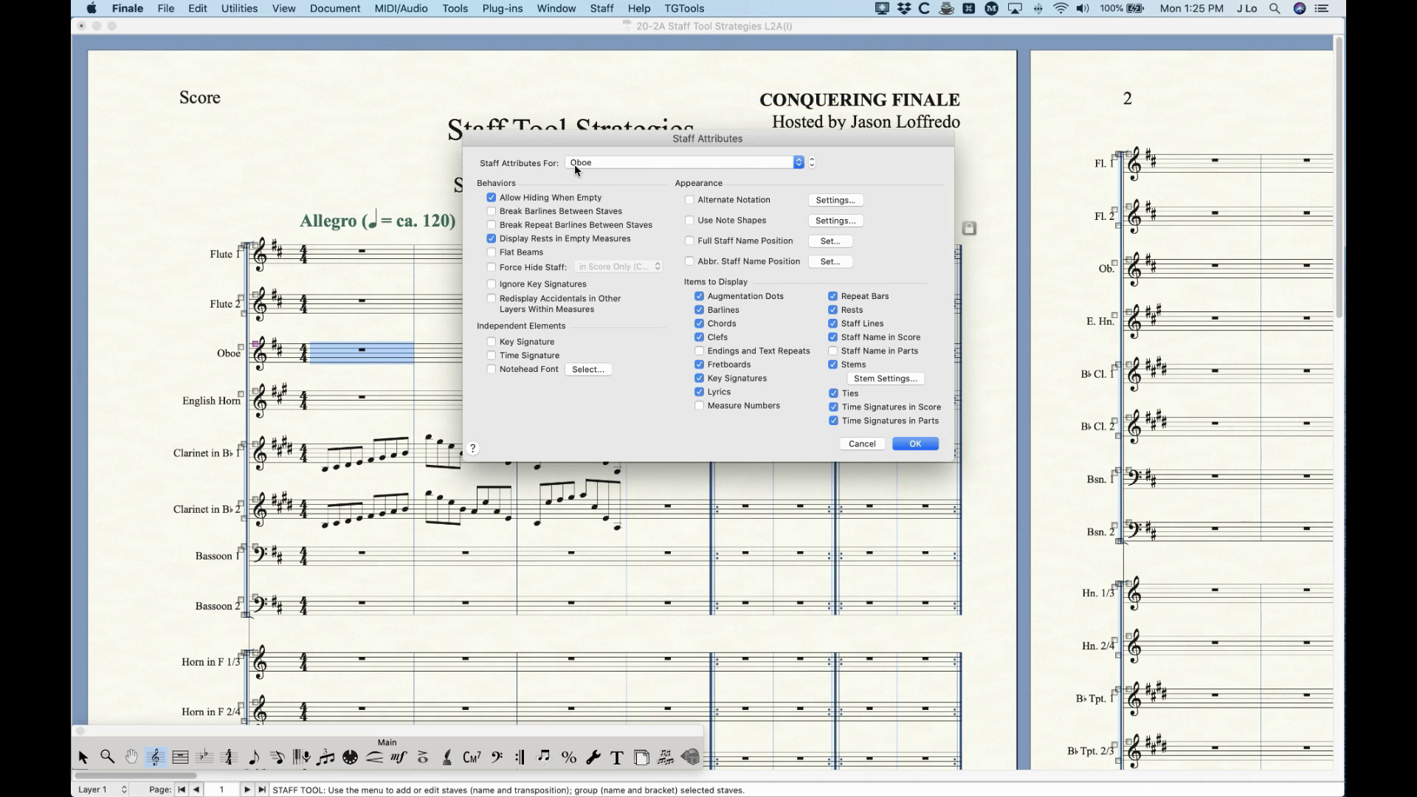
click(861, 444)
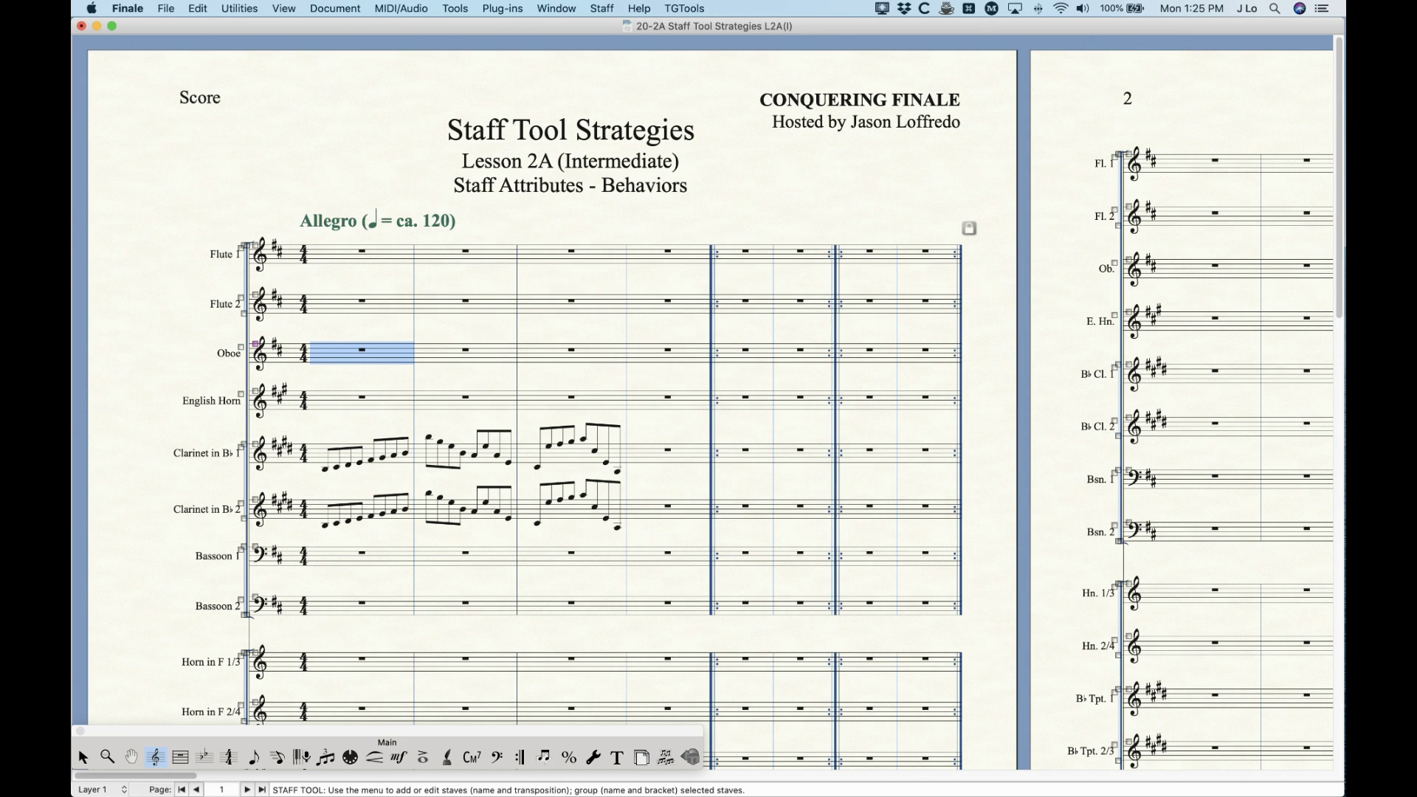
click(415, 235)
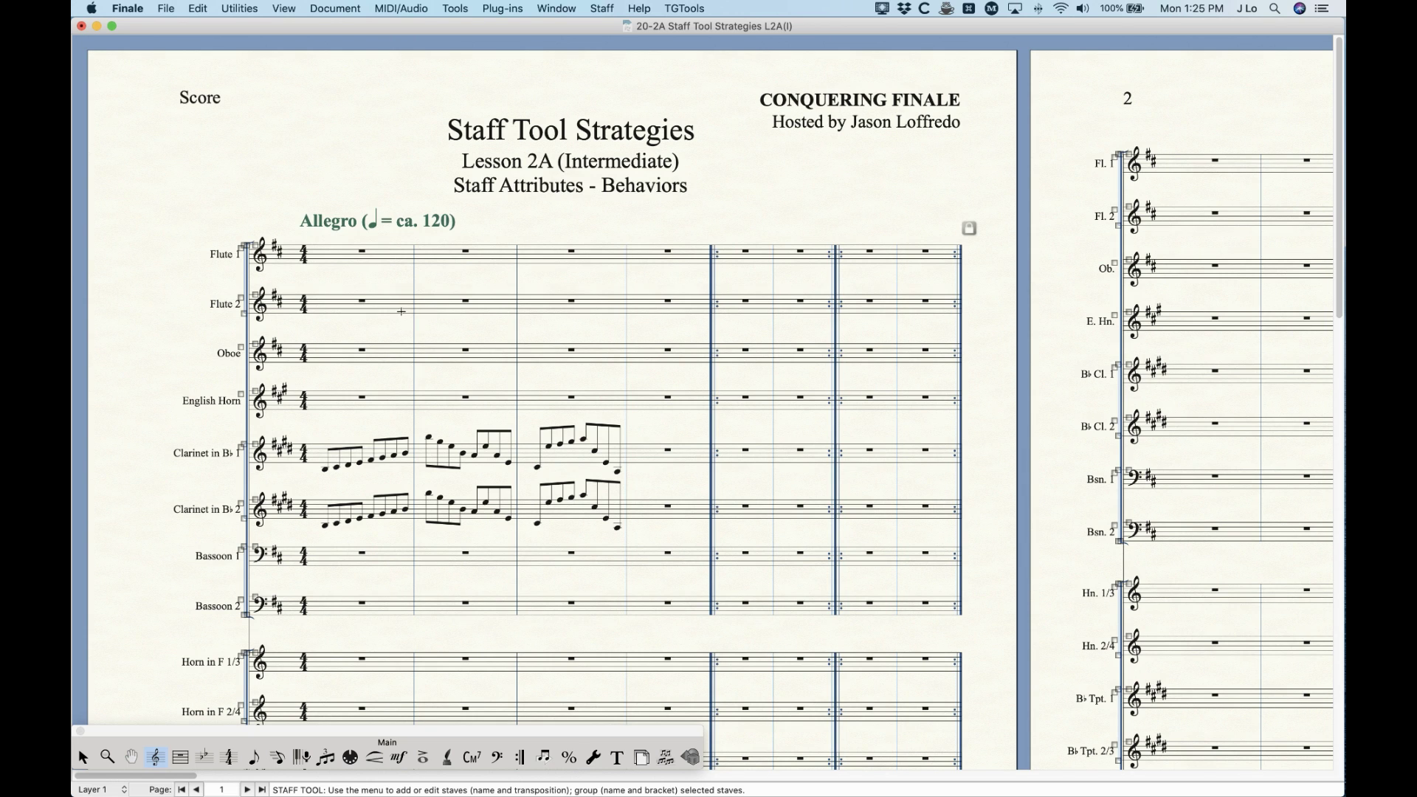
- View the staff attributes of Flute 2 and of Bassoon 1 directly from their second measures, cancelling each time
double_click(481, 305)
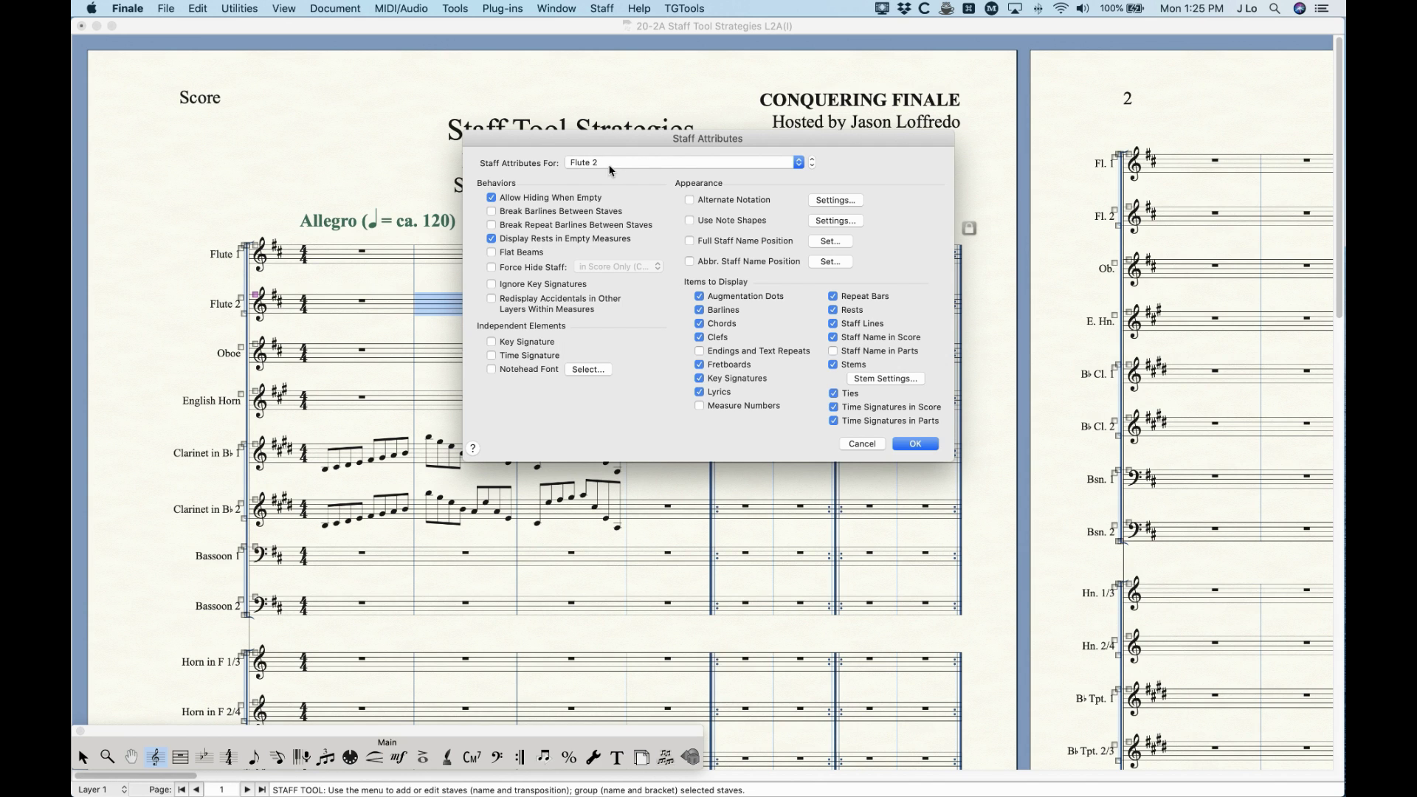
click(862, 444)
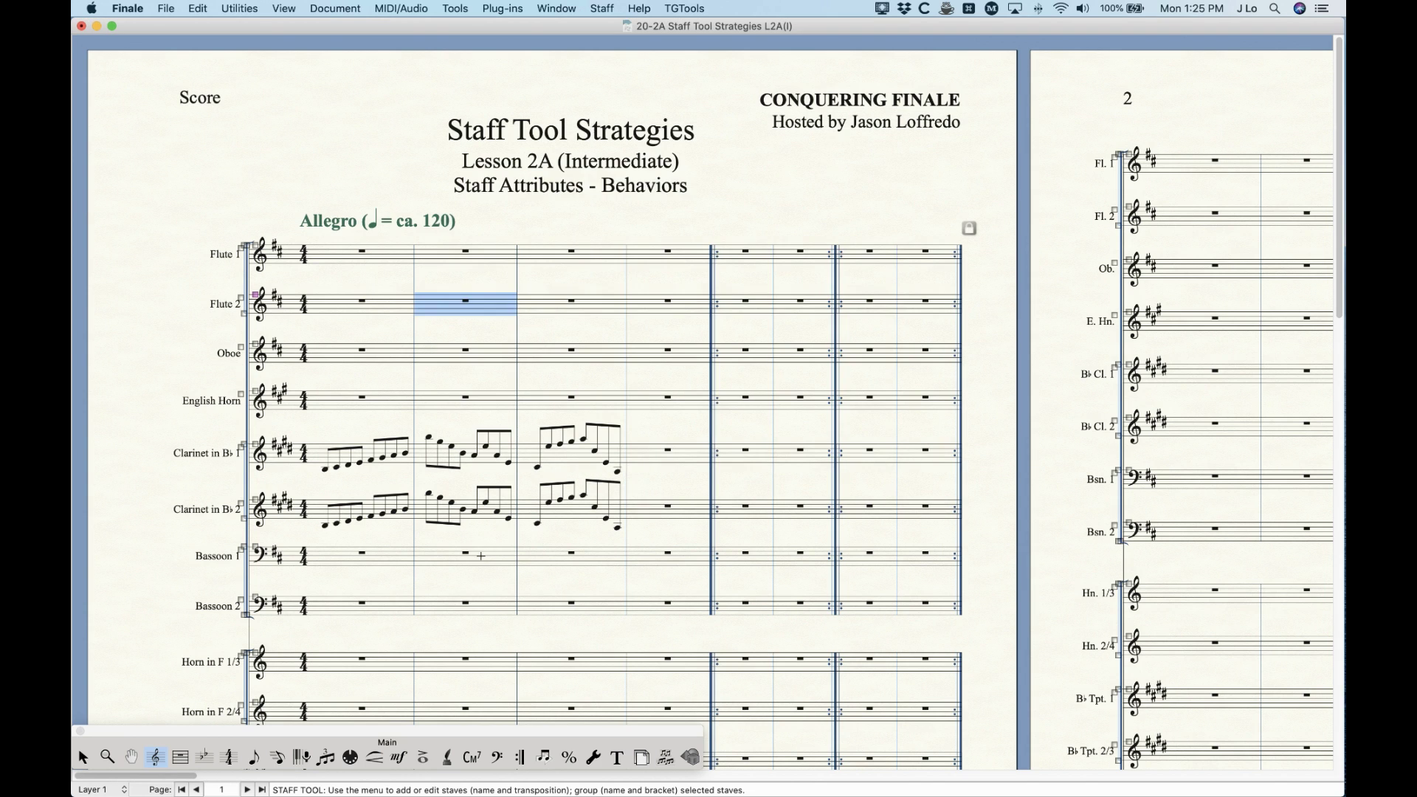
double_click(483, 561)
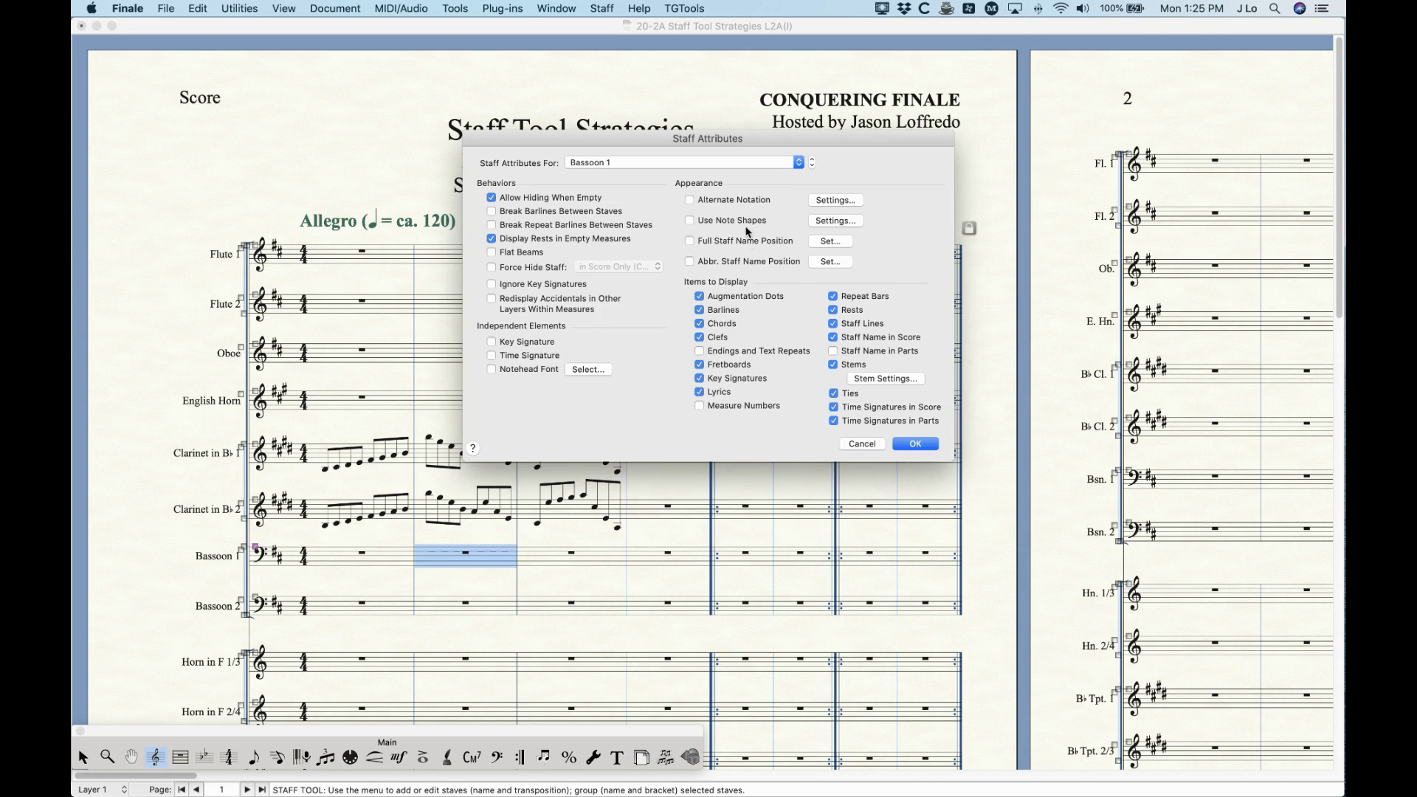
click(864, 442)
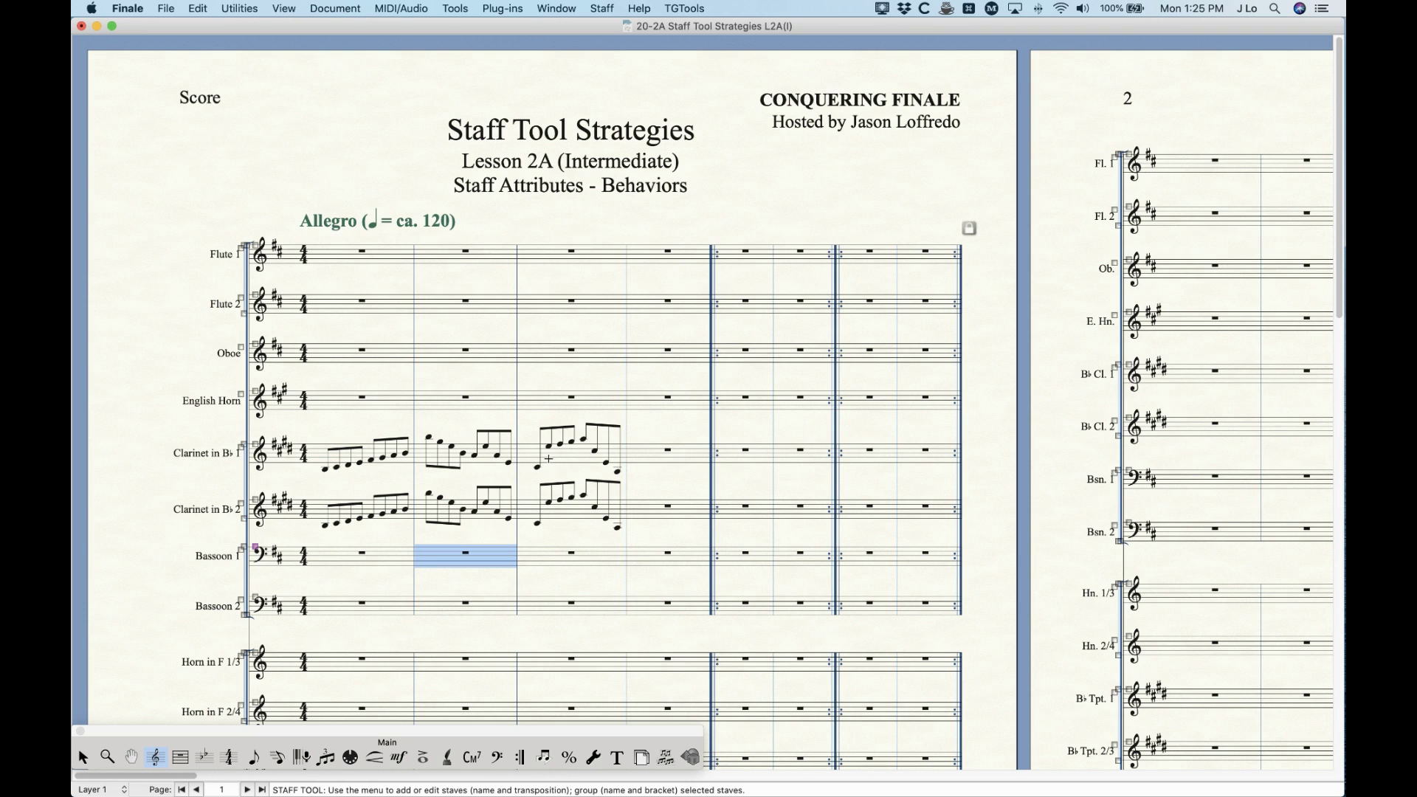
- View the staff attributes for a selected Flute 2 measure and a selected Clarinet in Bb 1 measure, accepting them unchanged
click(451, 304)
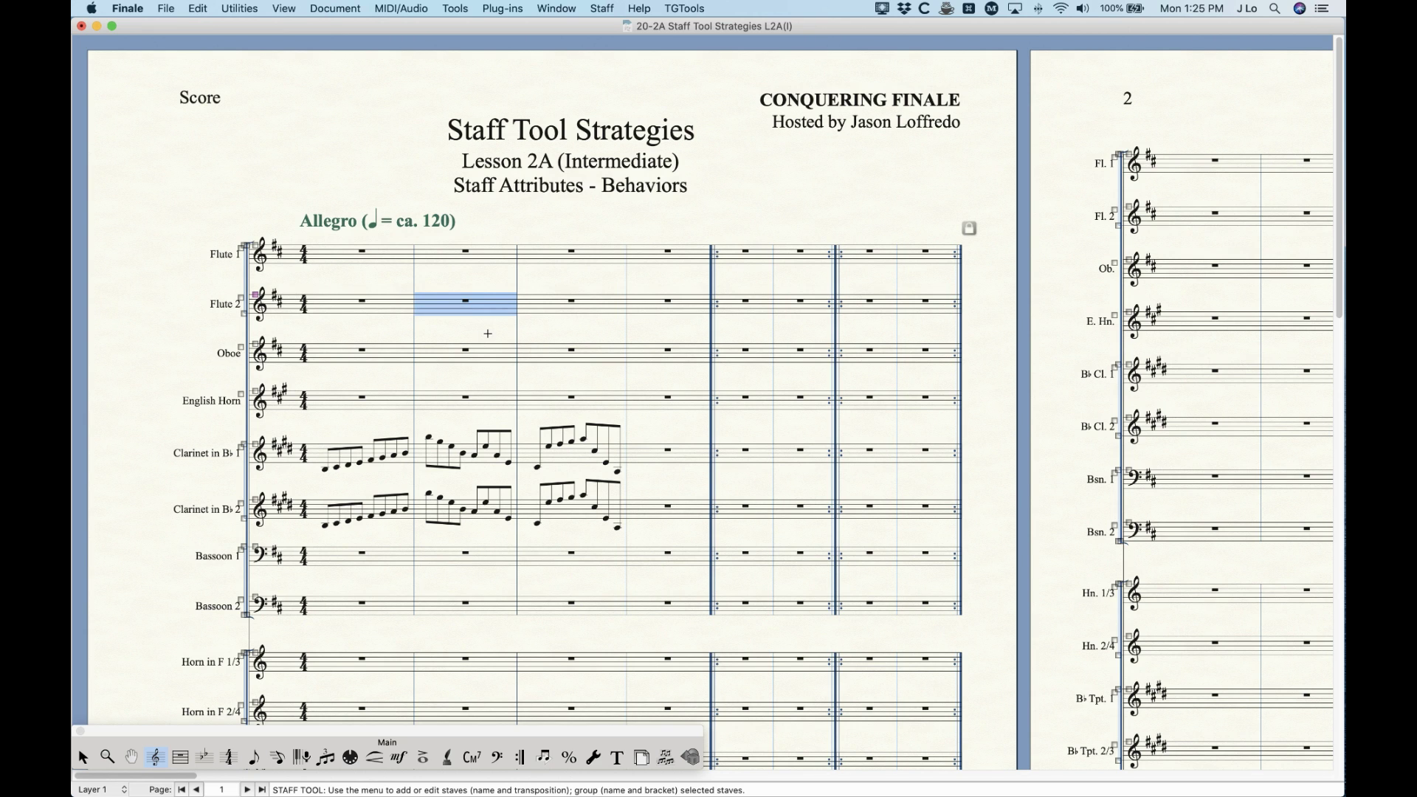
key(Return)
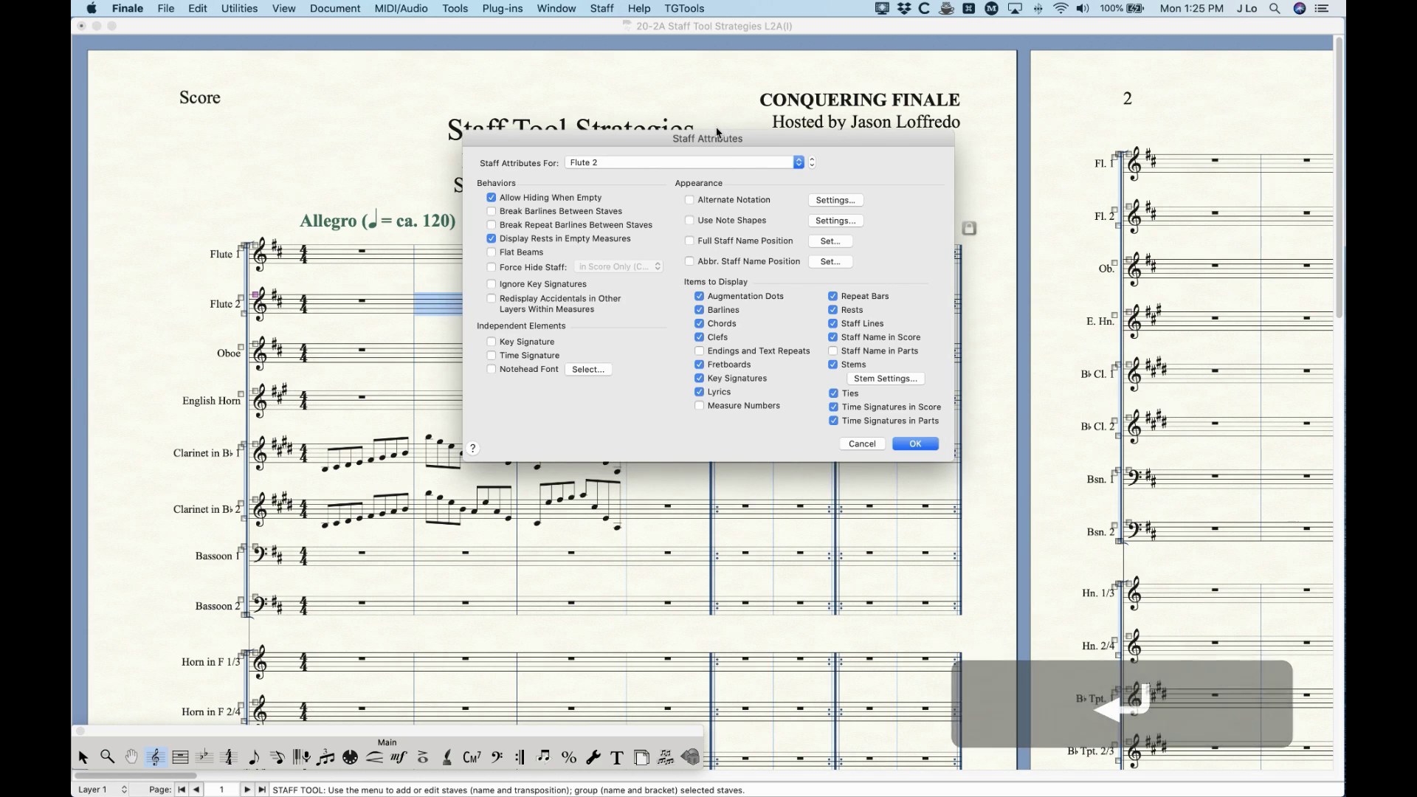
click(916, 444)
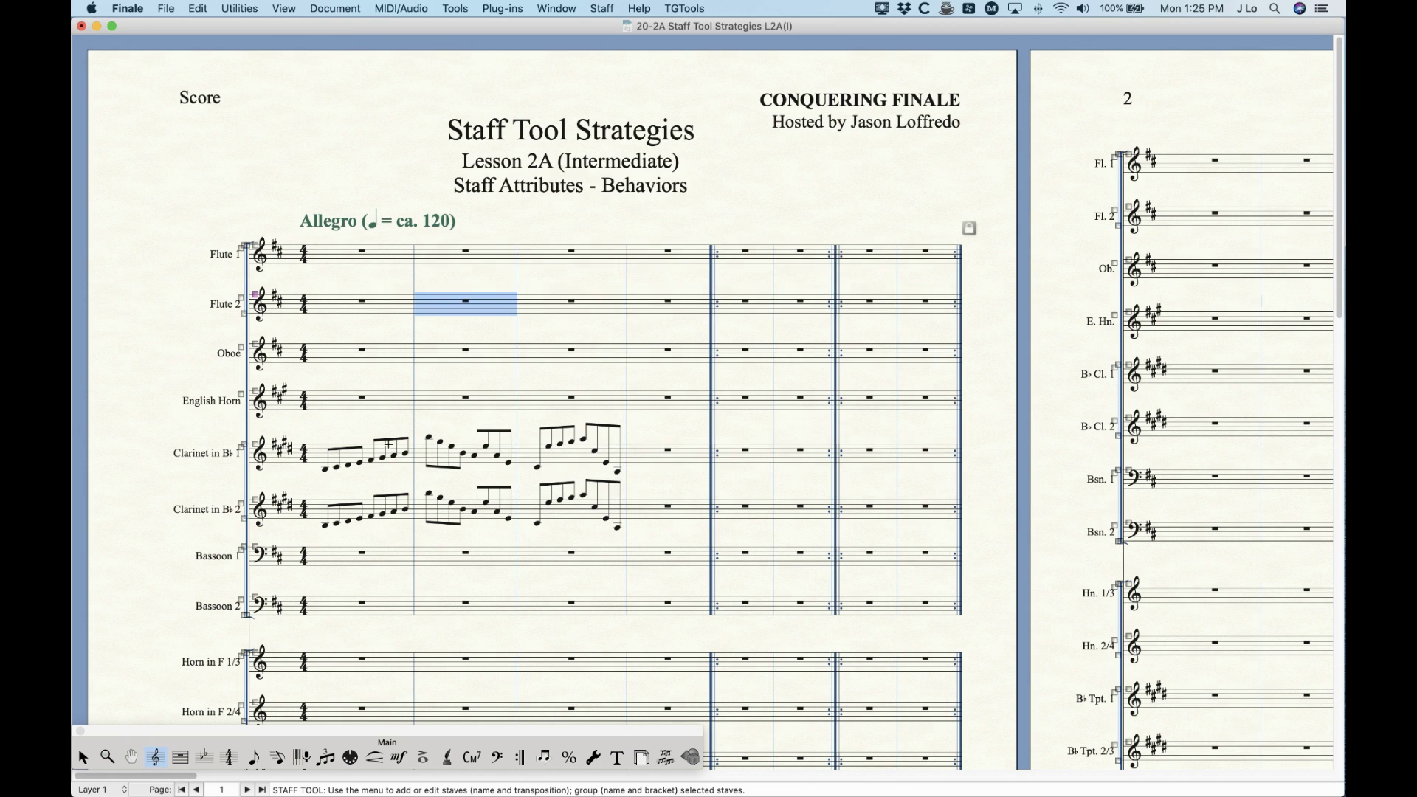
click(350, 453)
key(Return)
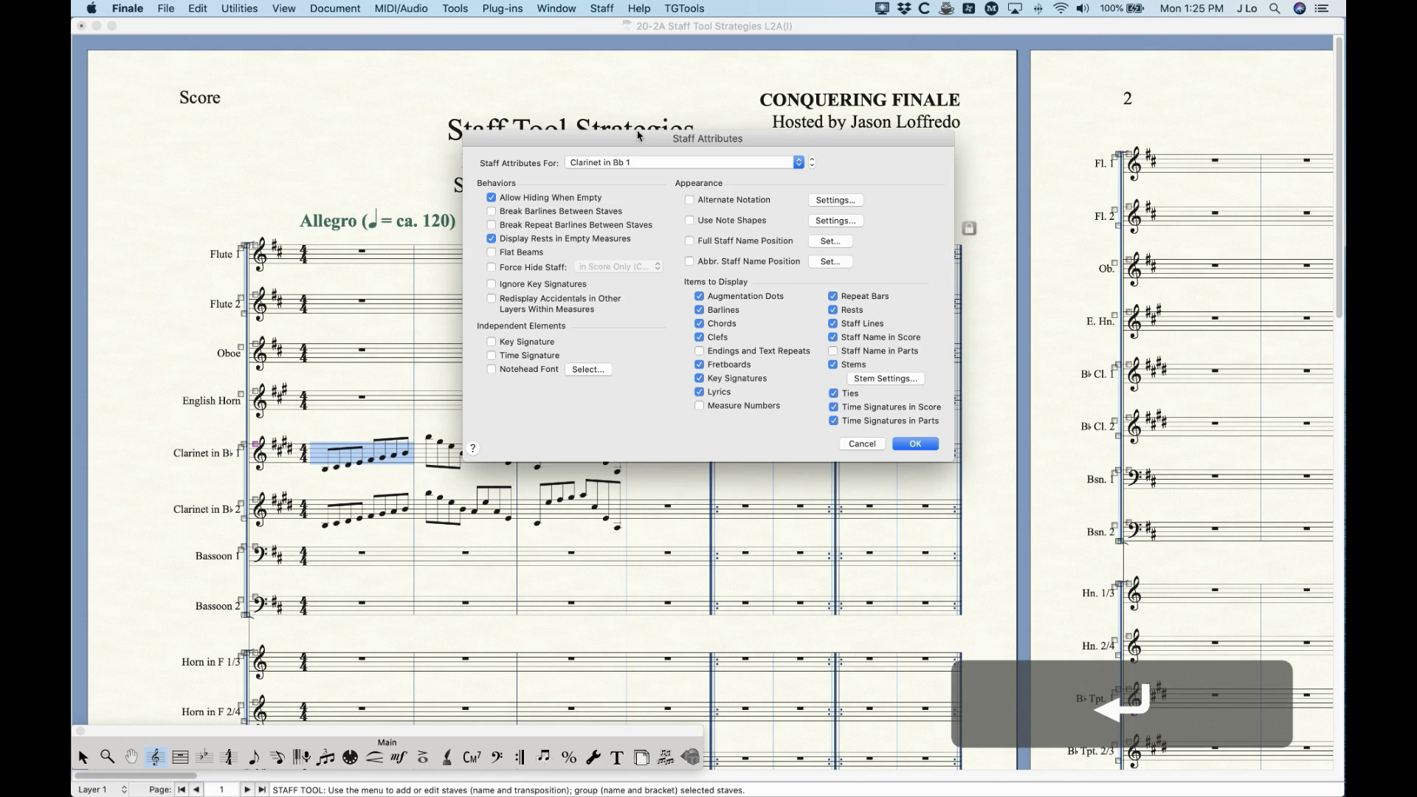
click(916, 444)
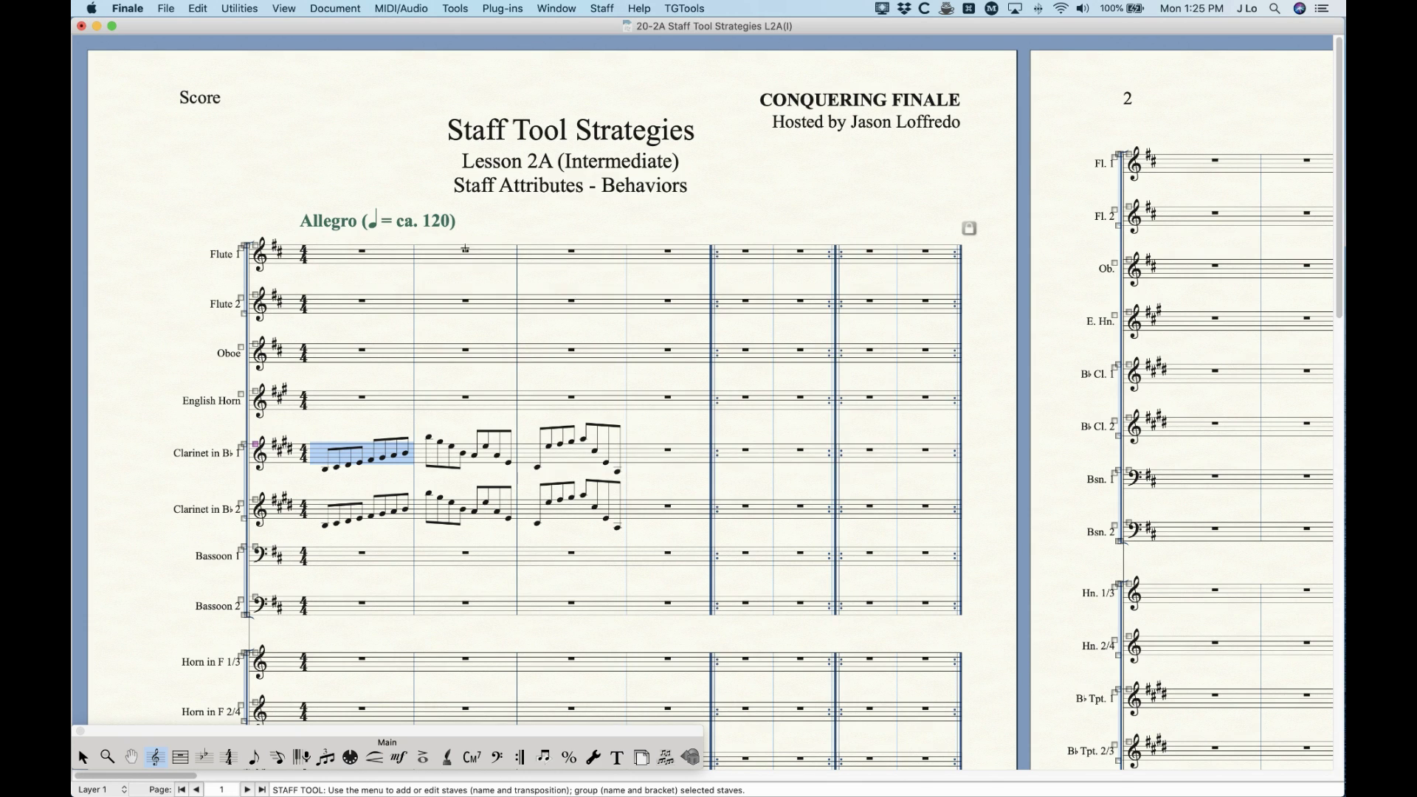
click(368, 181)
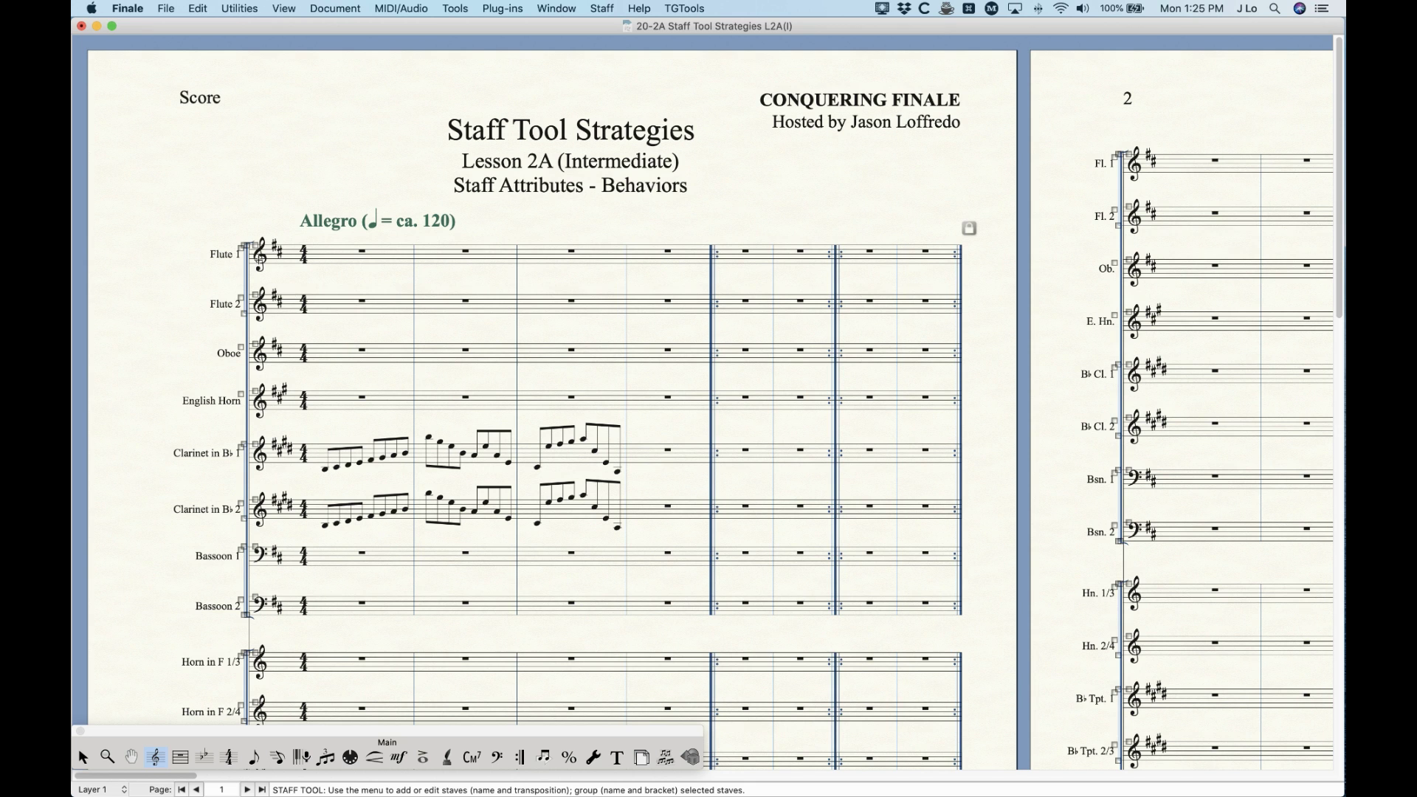
- View Flute 1's staff attributes from its staff handle beside the clef, and cancel without changes
key(super)
key(super+equal)
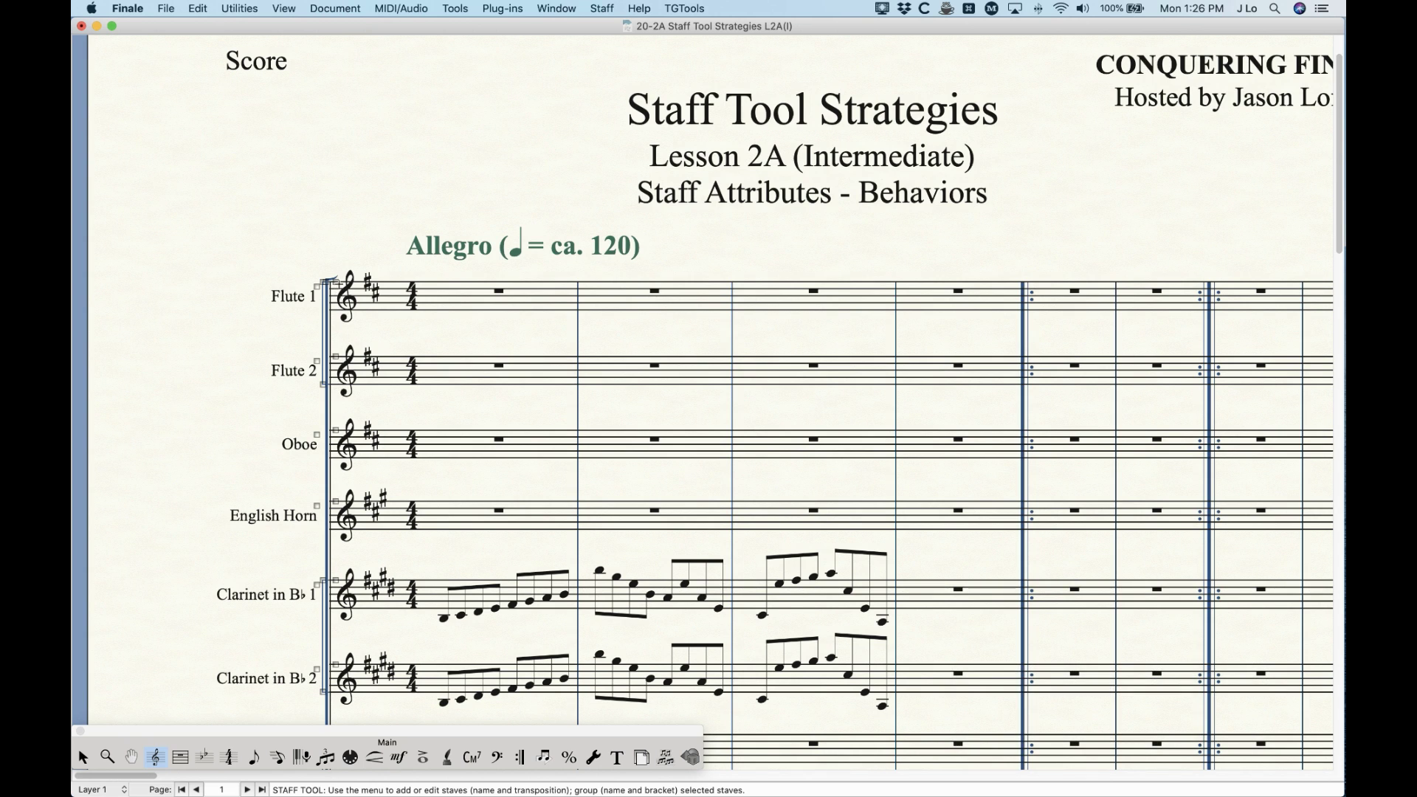
click(337, 283)
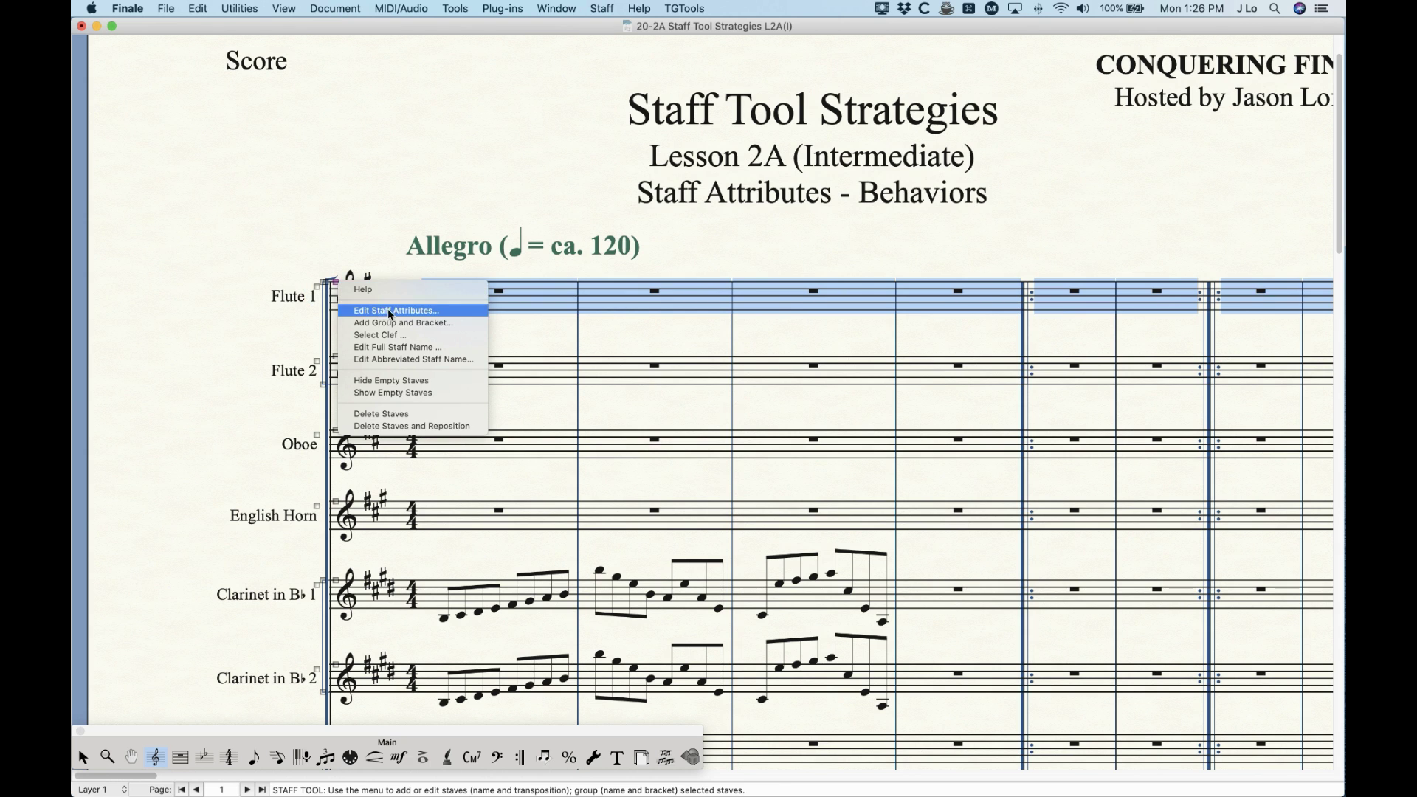
click(422, 313)
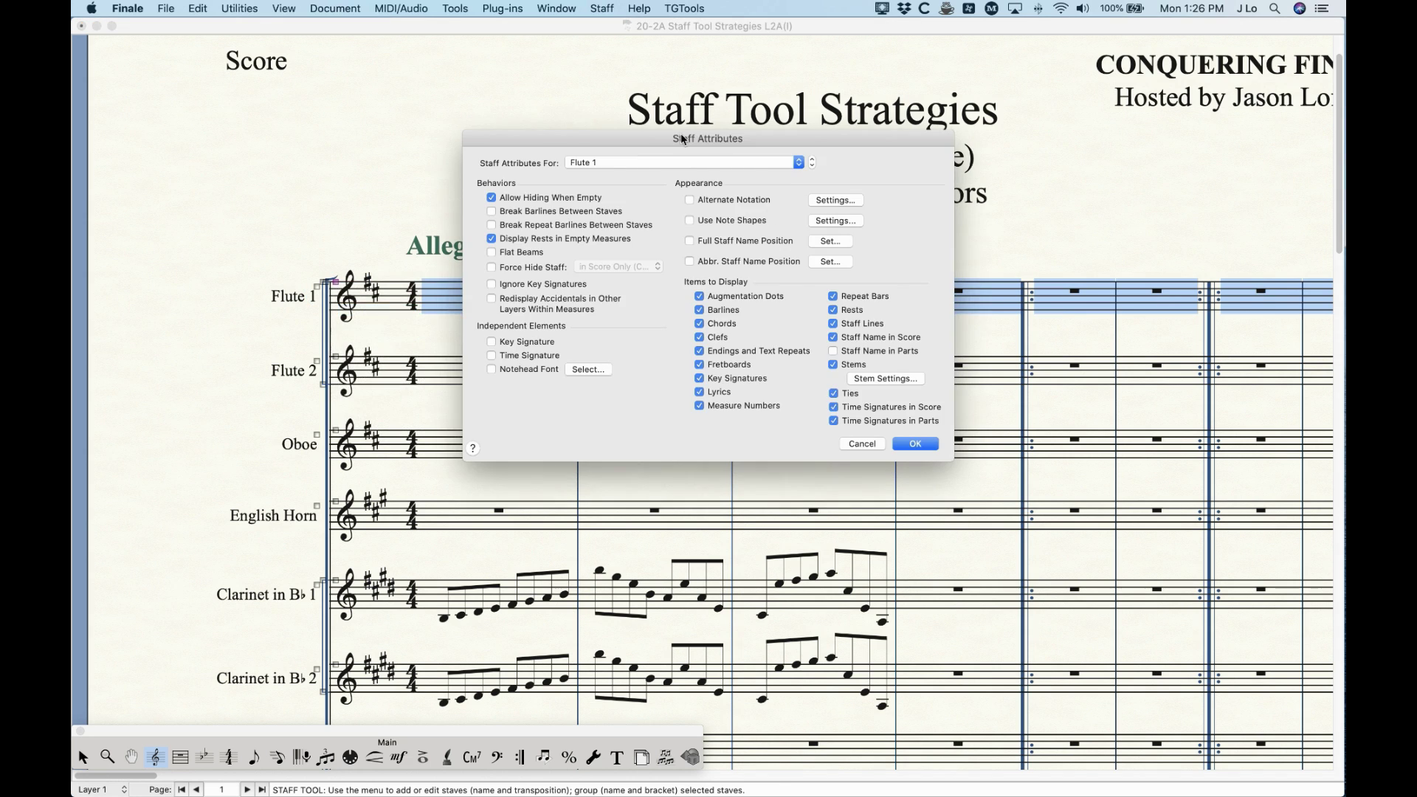
click(860, 444)
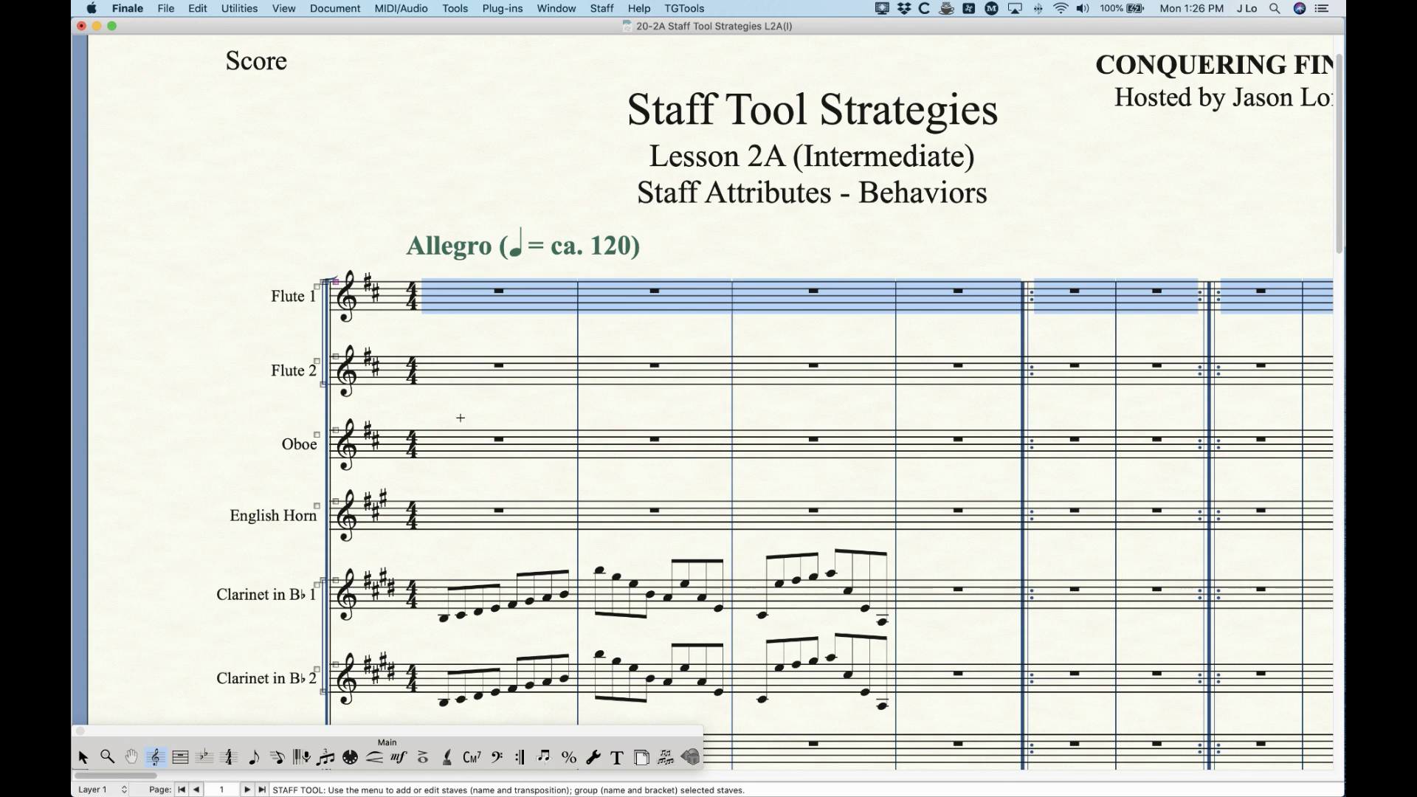
click(459, 414)
- View the Oboe's staff attributes from its staff handle beside the clef, cancel, and deselect the staff
click(336, 430)
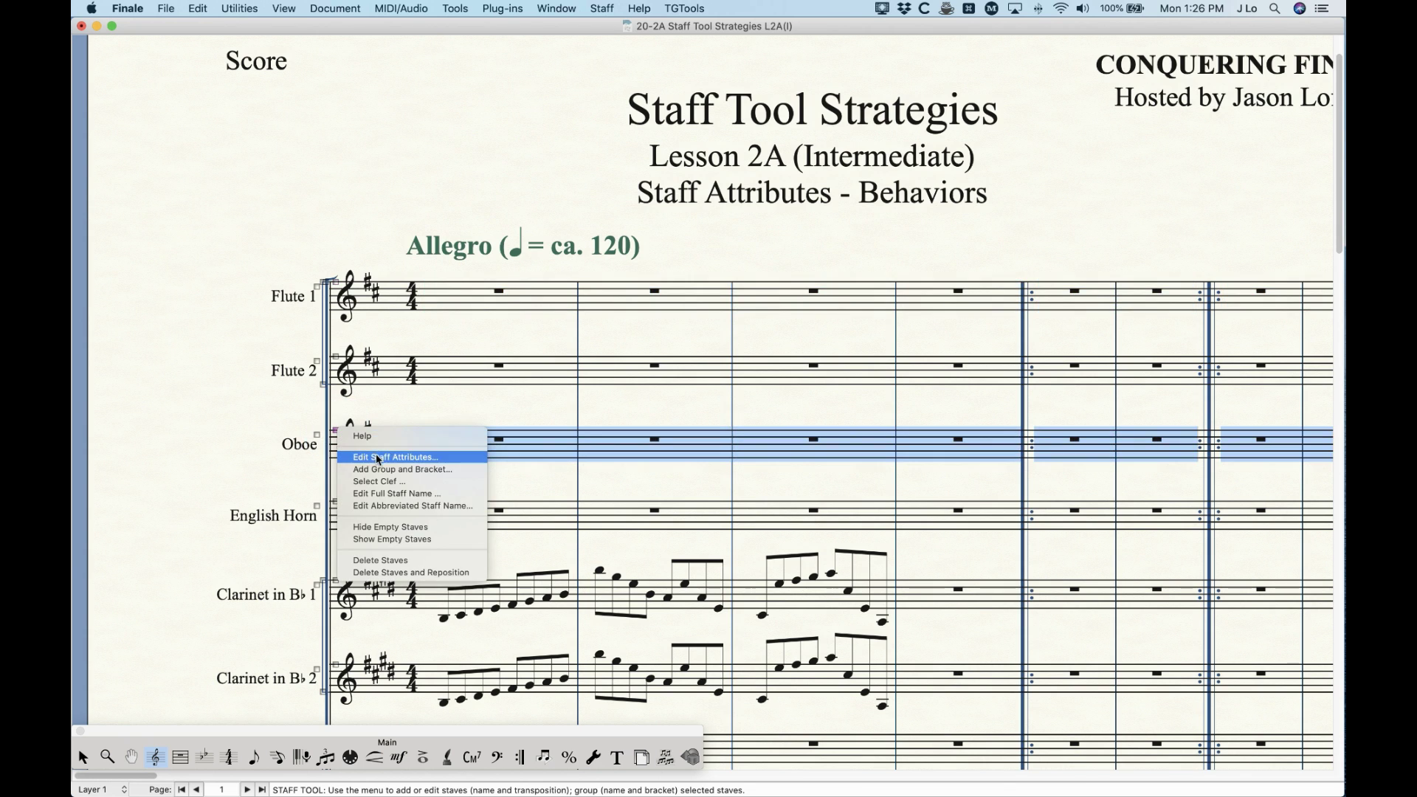
click(424, 459)
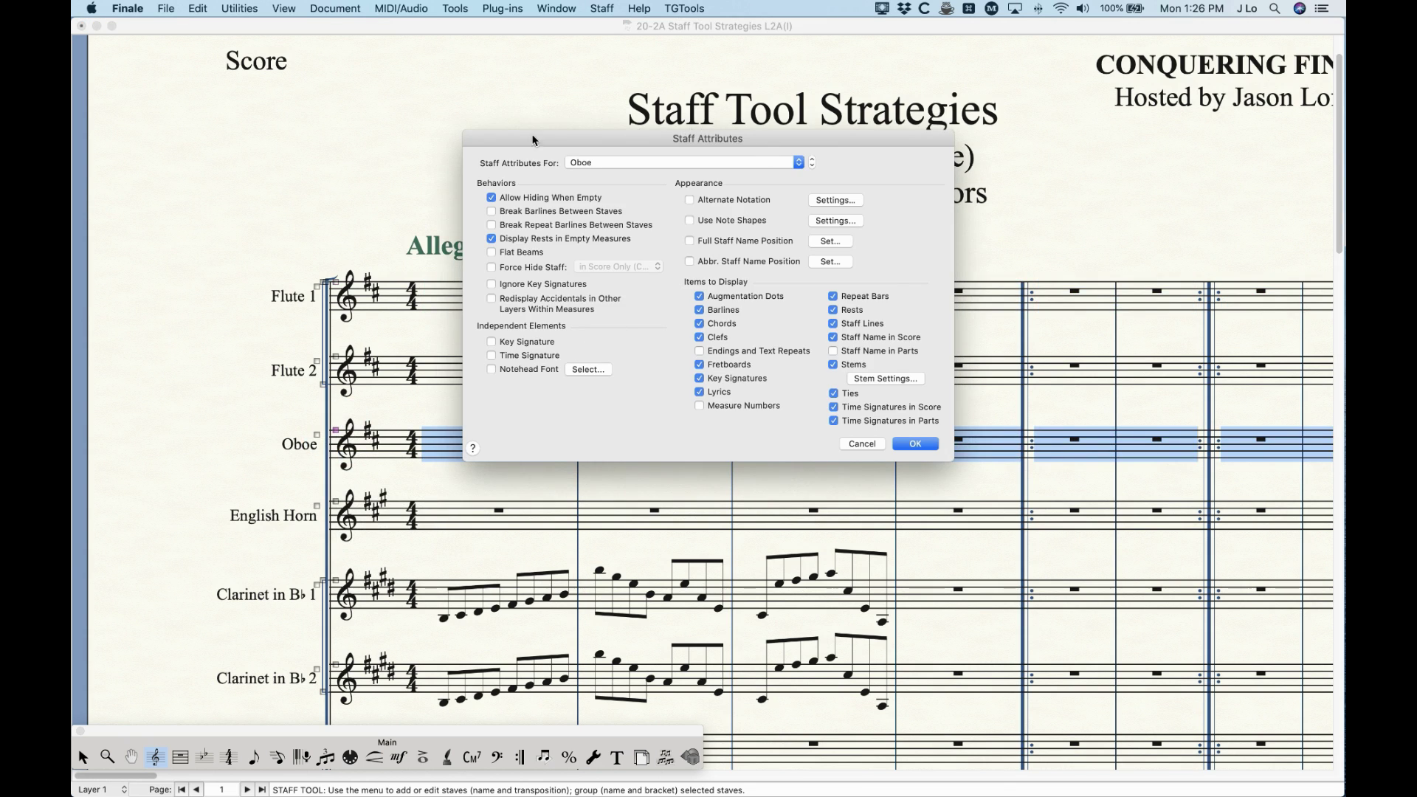
click(862, 442)
click(281, 387)
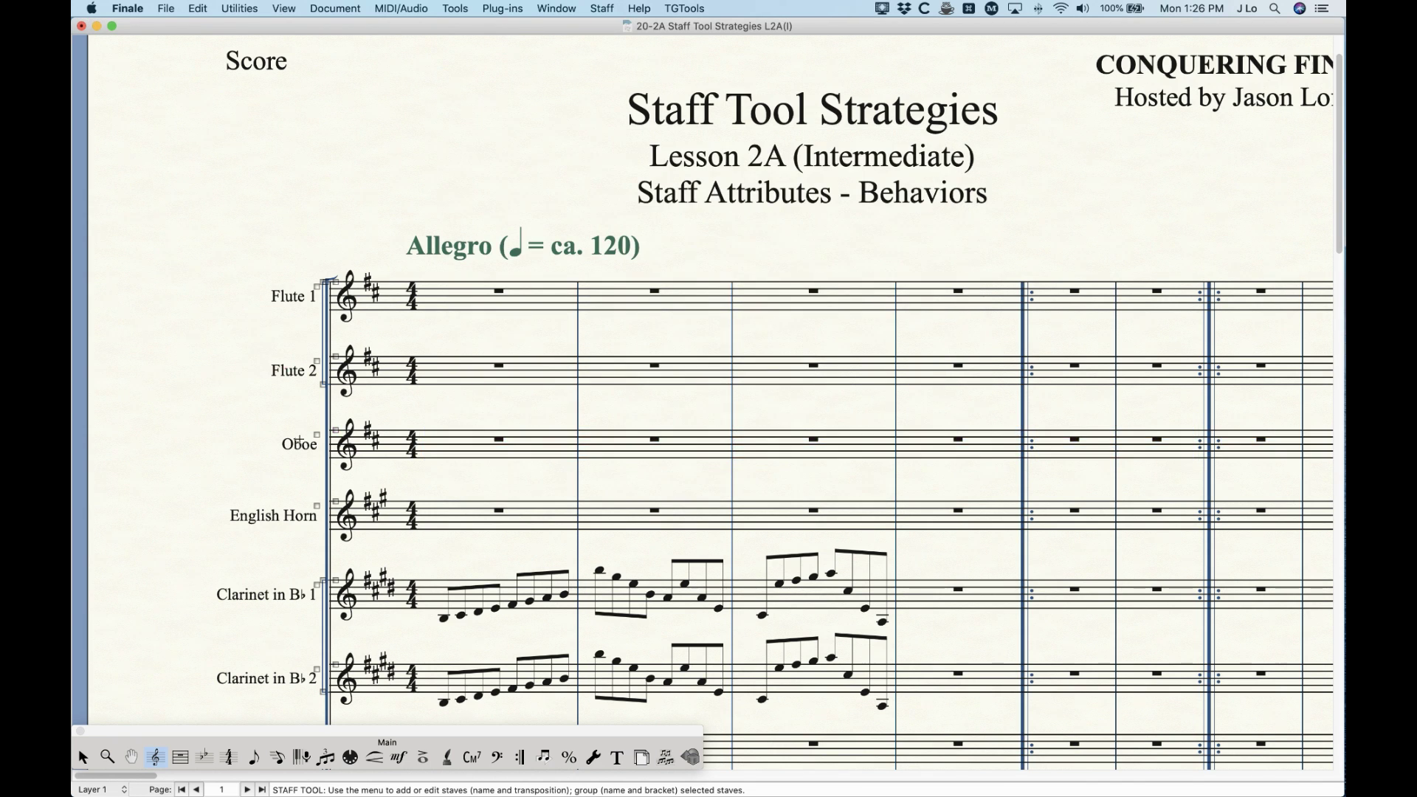
- View the English Horn's staff attributes from the handle of its staff name, and cancel without changes
scroll(308, 492, down, 1)
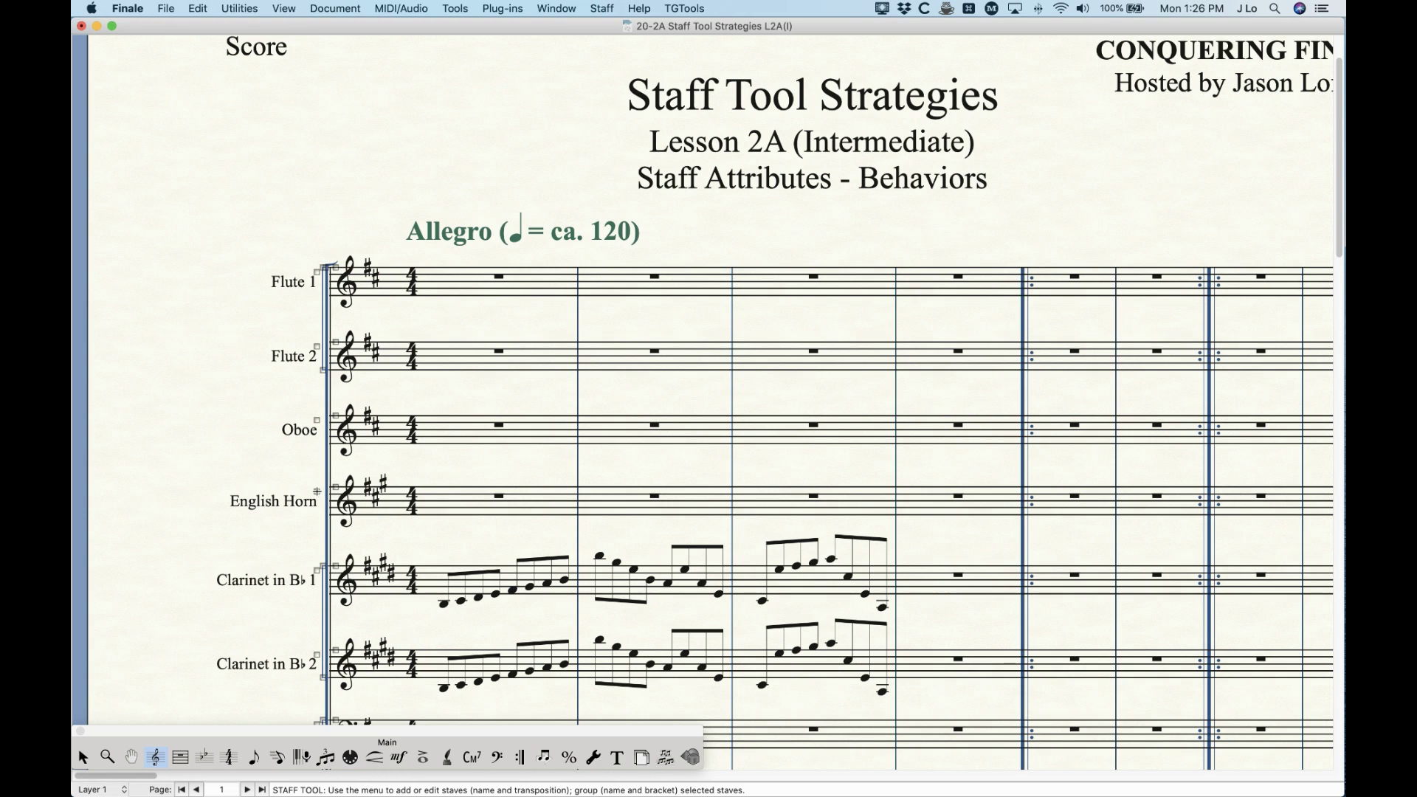
right_click(318, 491)
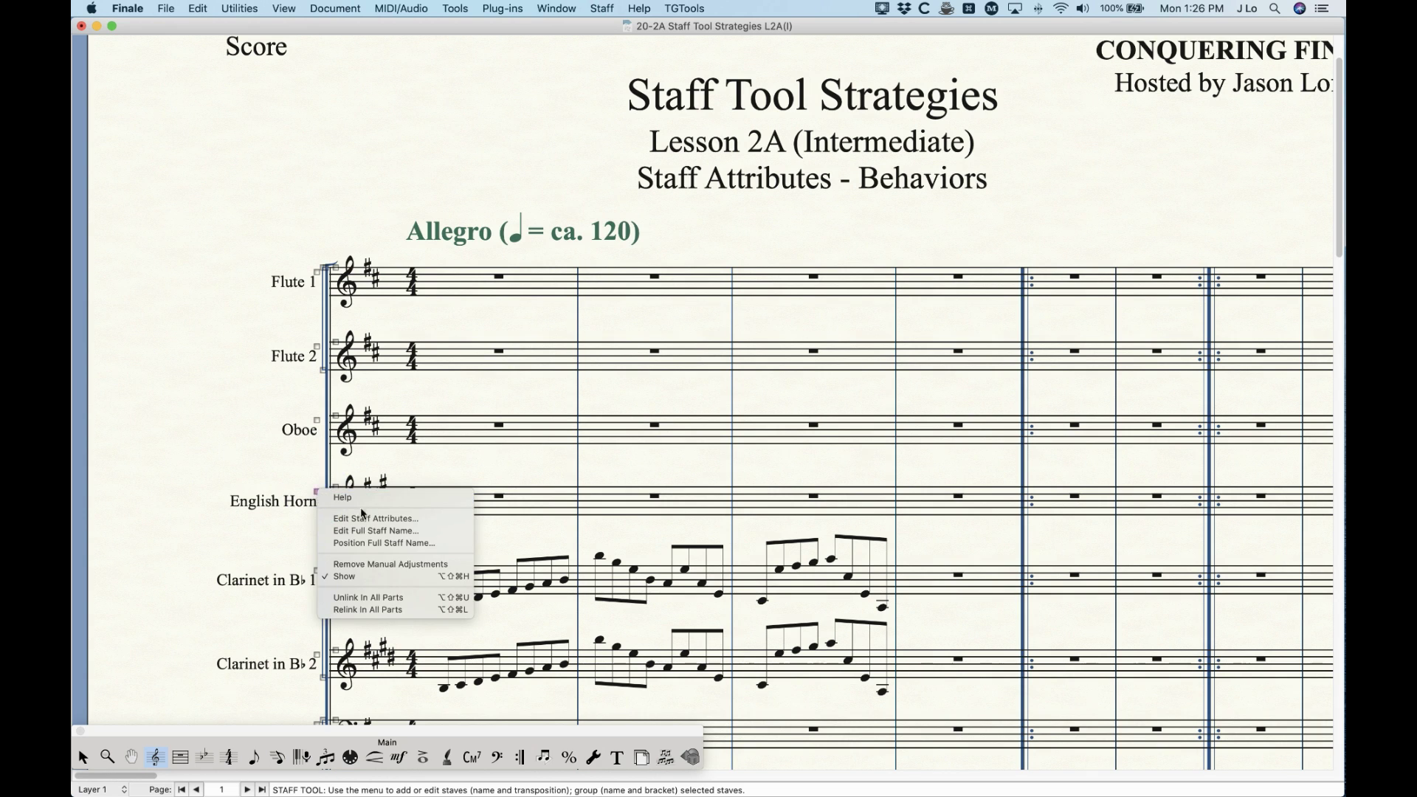
click(378, 519)
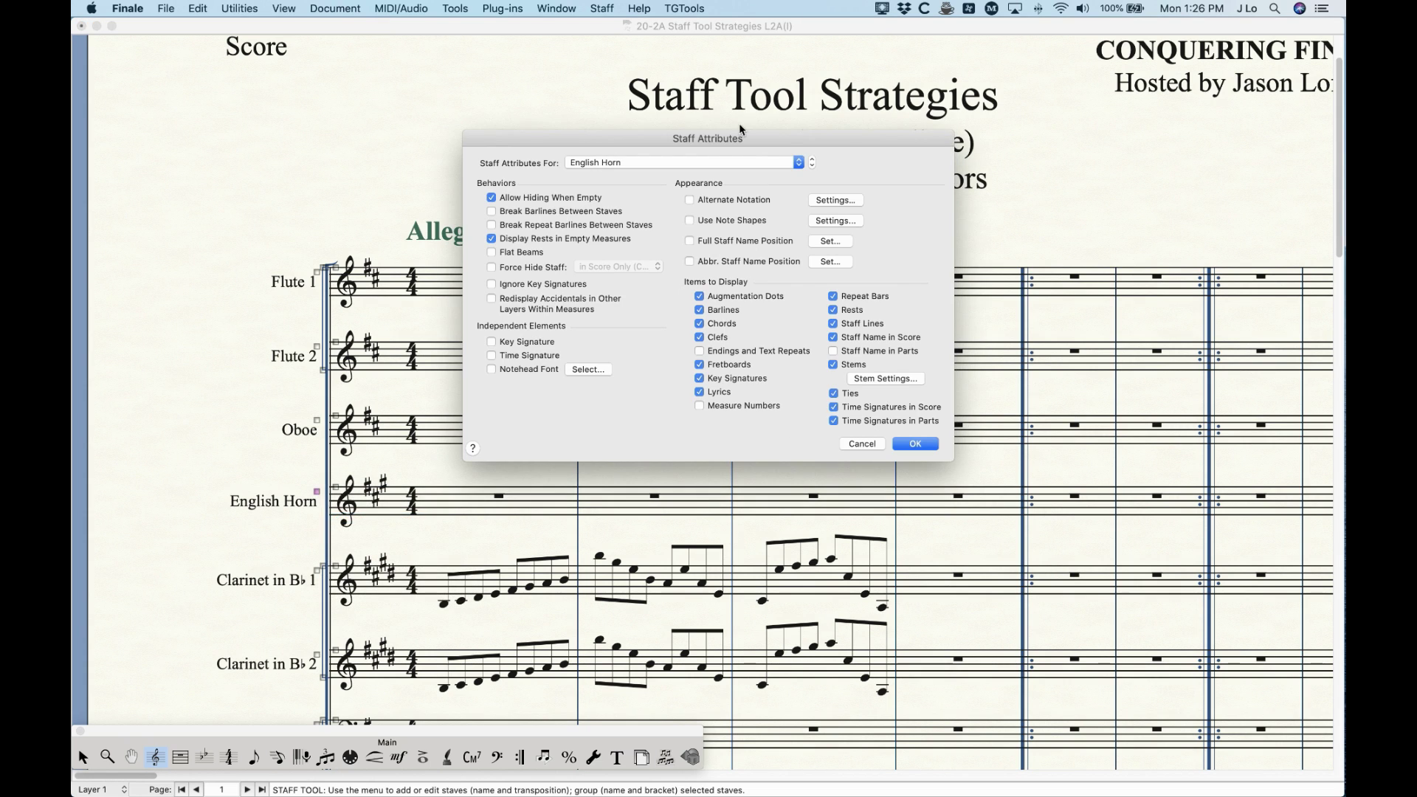
click(862, 443)
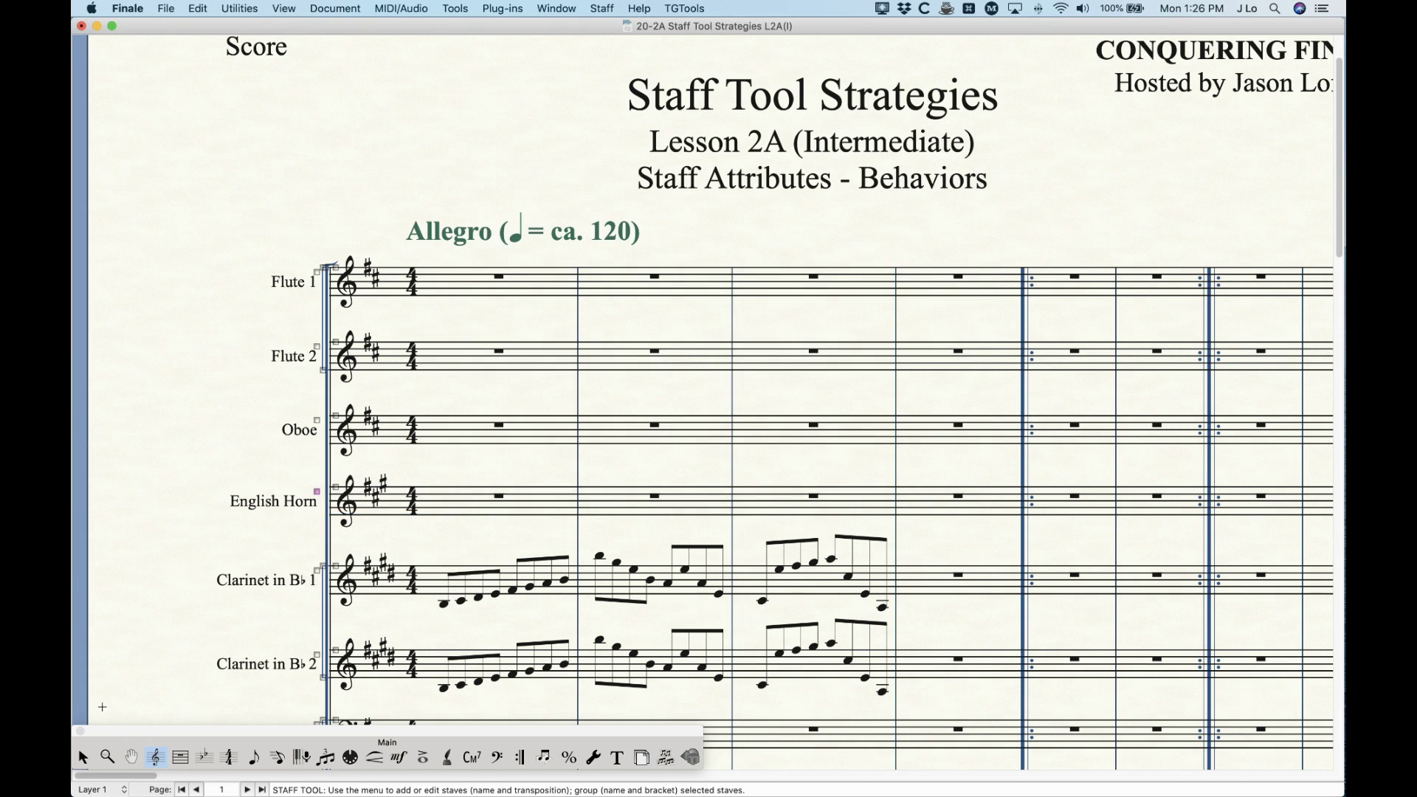
- With the Selection Tool, view Flute 1's staff attributes from its staff name, and cancel without changes
click(82, 757)
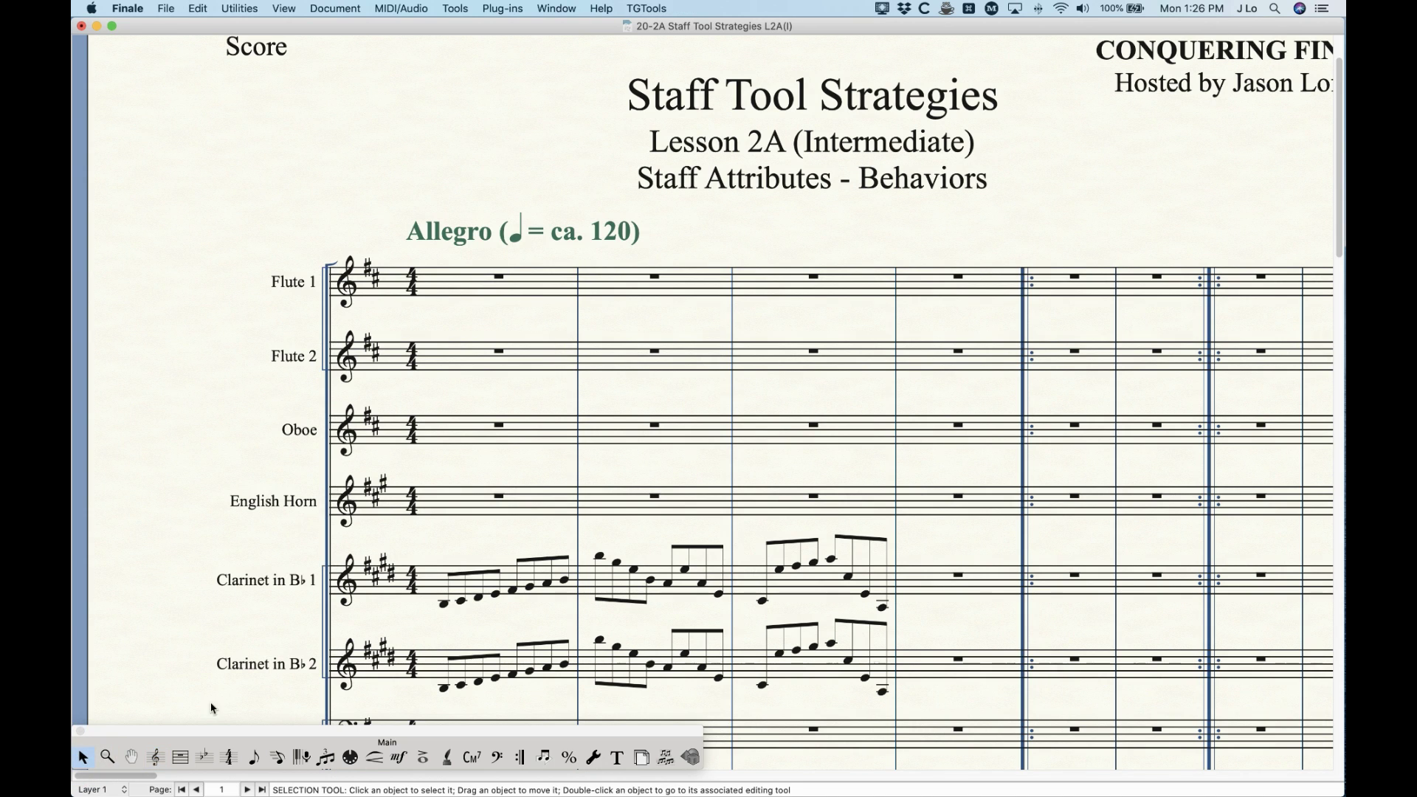
right_click(292, 288)
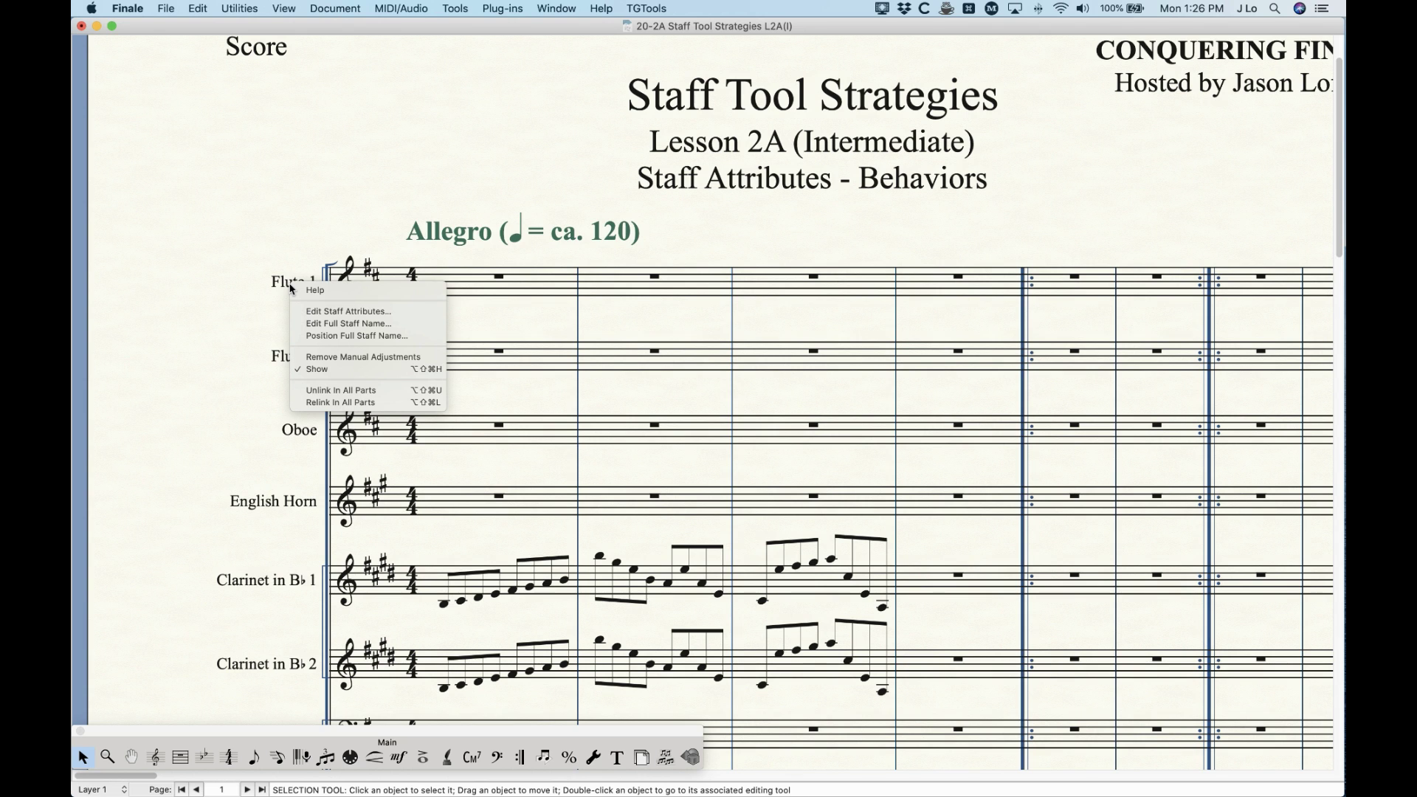
click(336, 313)
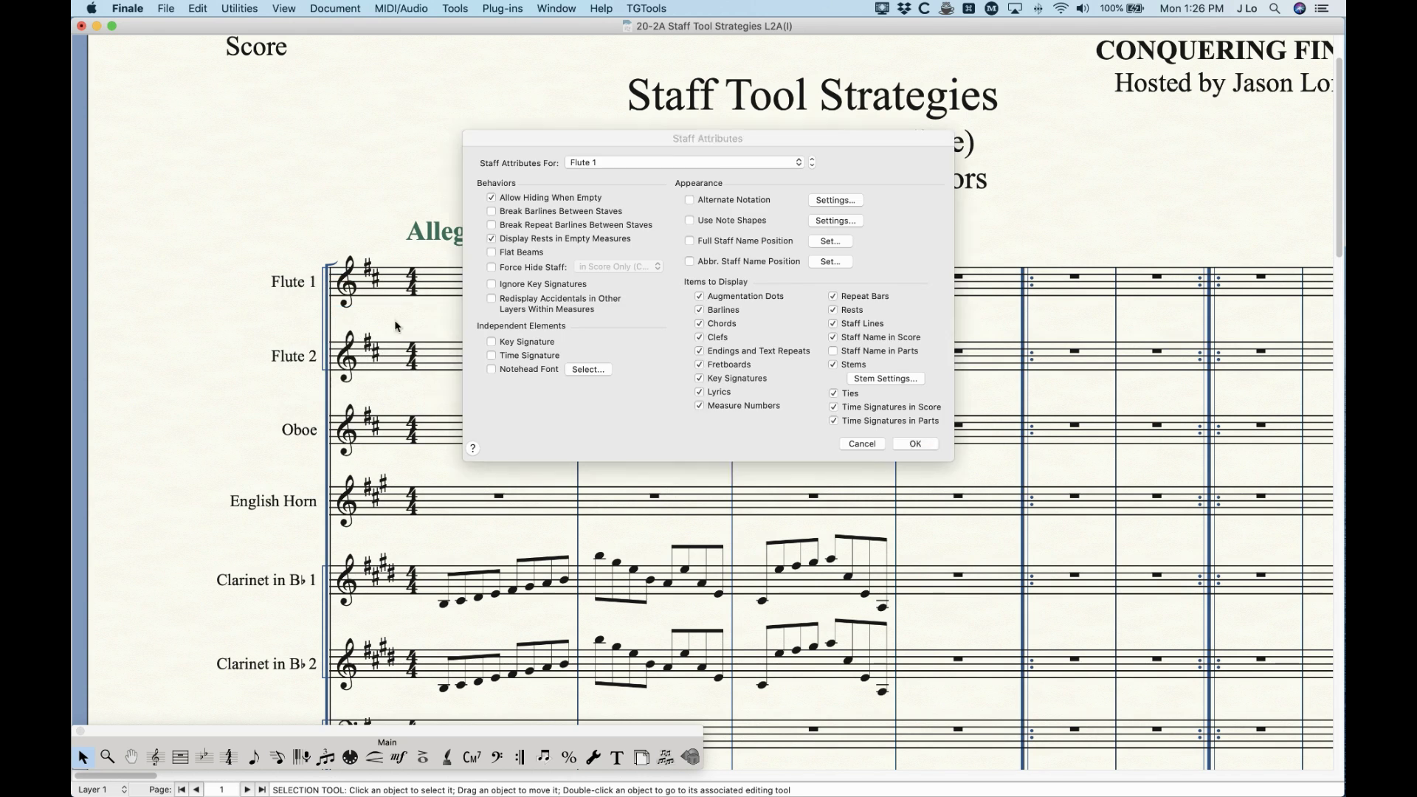
click(861, 444)
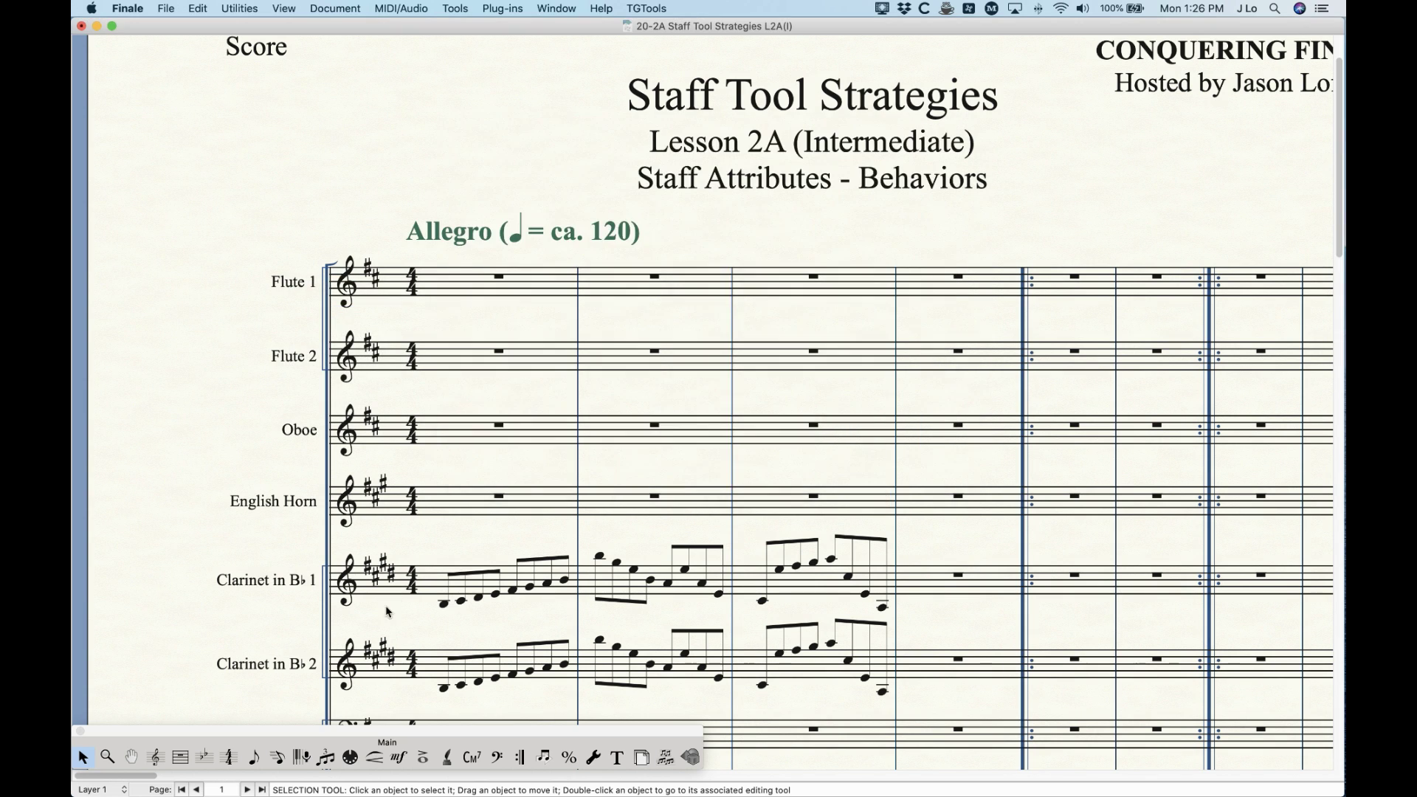
- View the Clarinet in Bb 1 staff attributes from its staff name, and cancel without changes
right_click(274, 585)
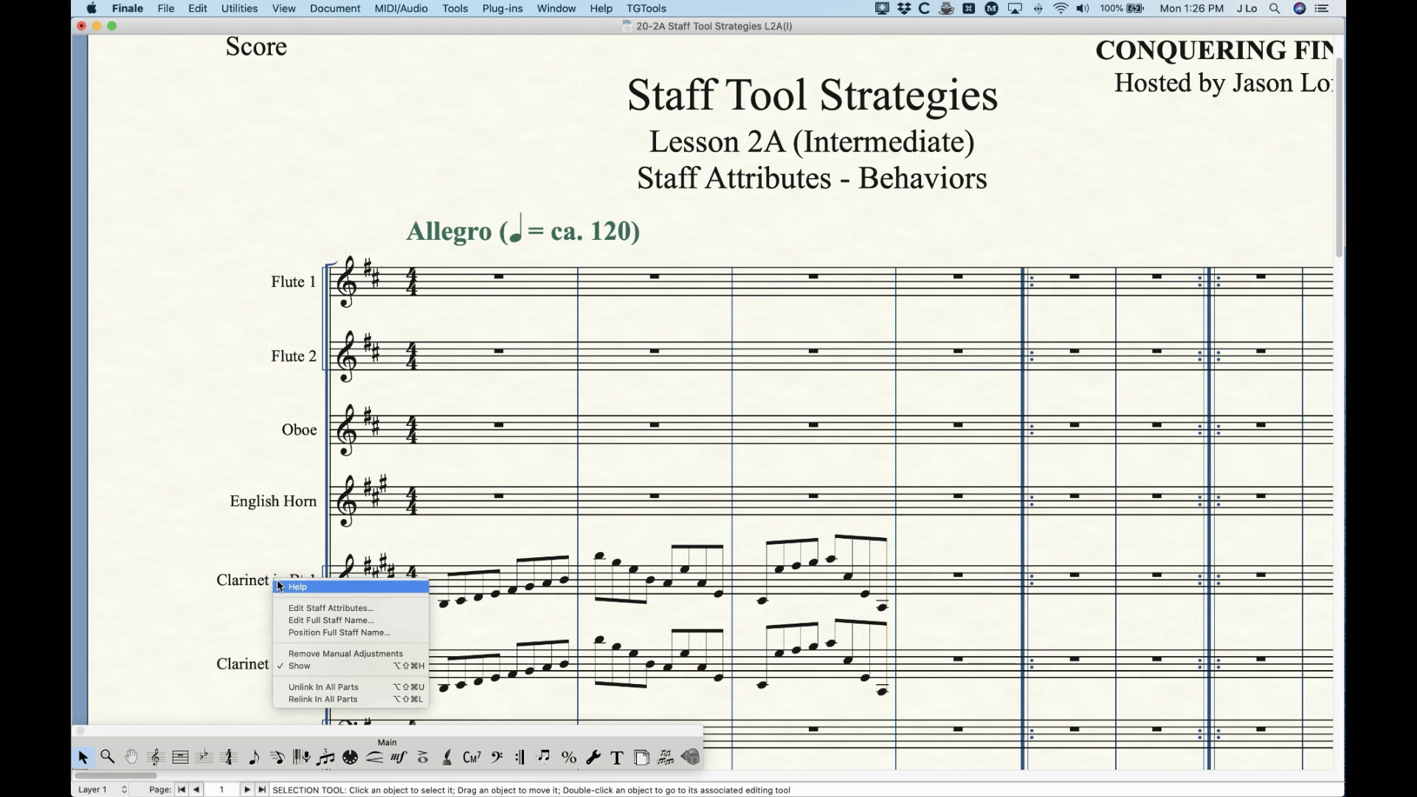
click(314, 607)
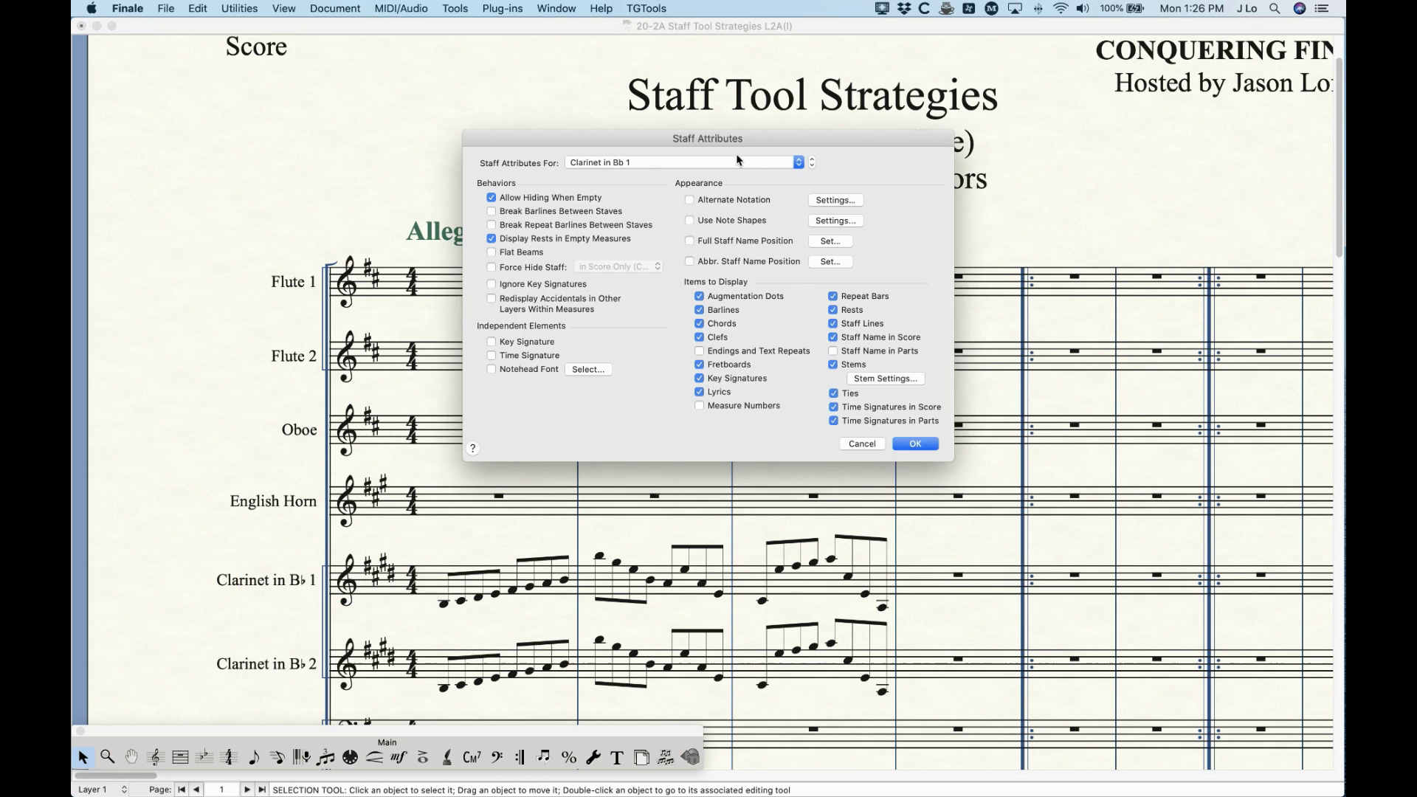
click(860, 445)
- With the Staff Tool, view Flute 2's staff attributes from its second measure, check the list of available staves, and cancel without changes
click(155, 757)
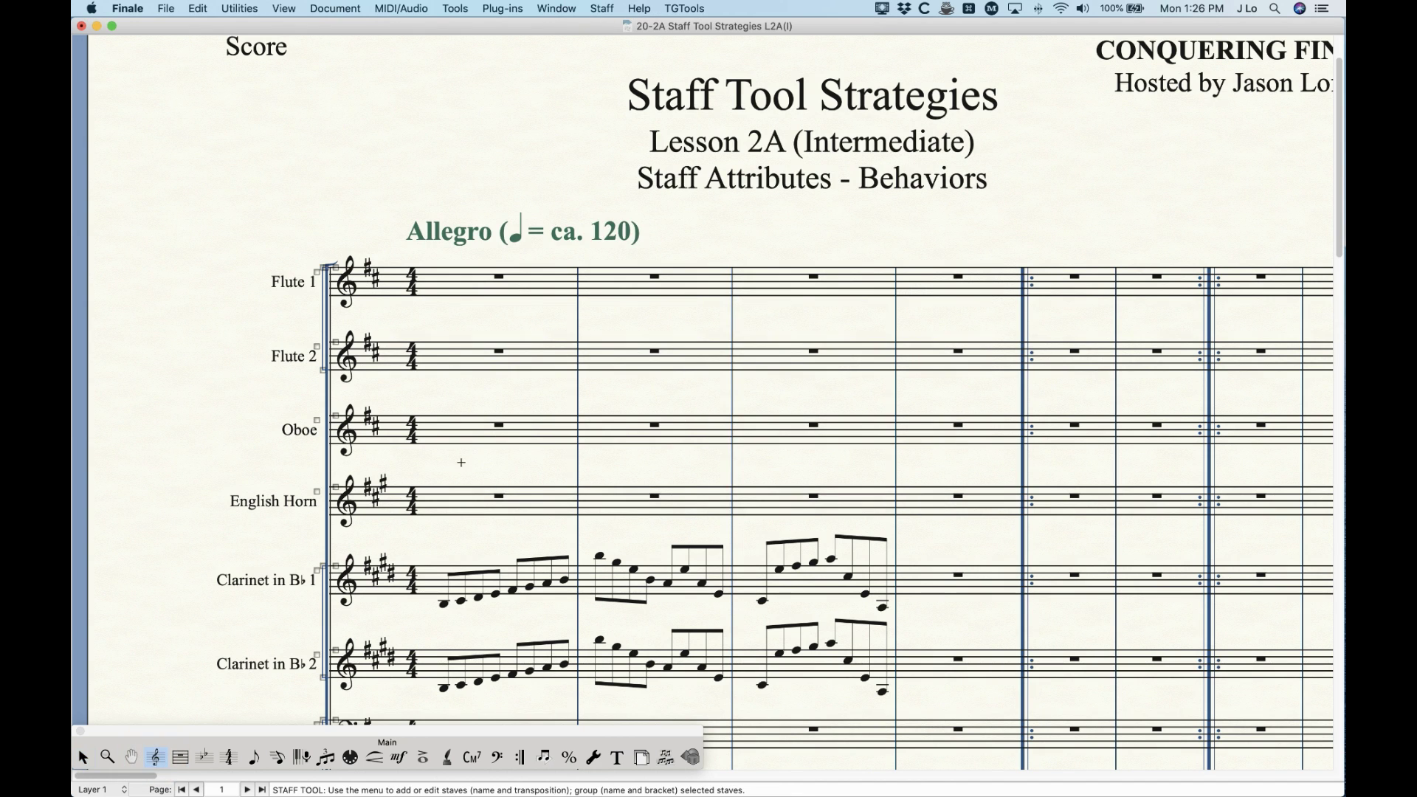
key(super+equal)
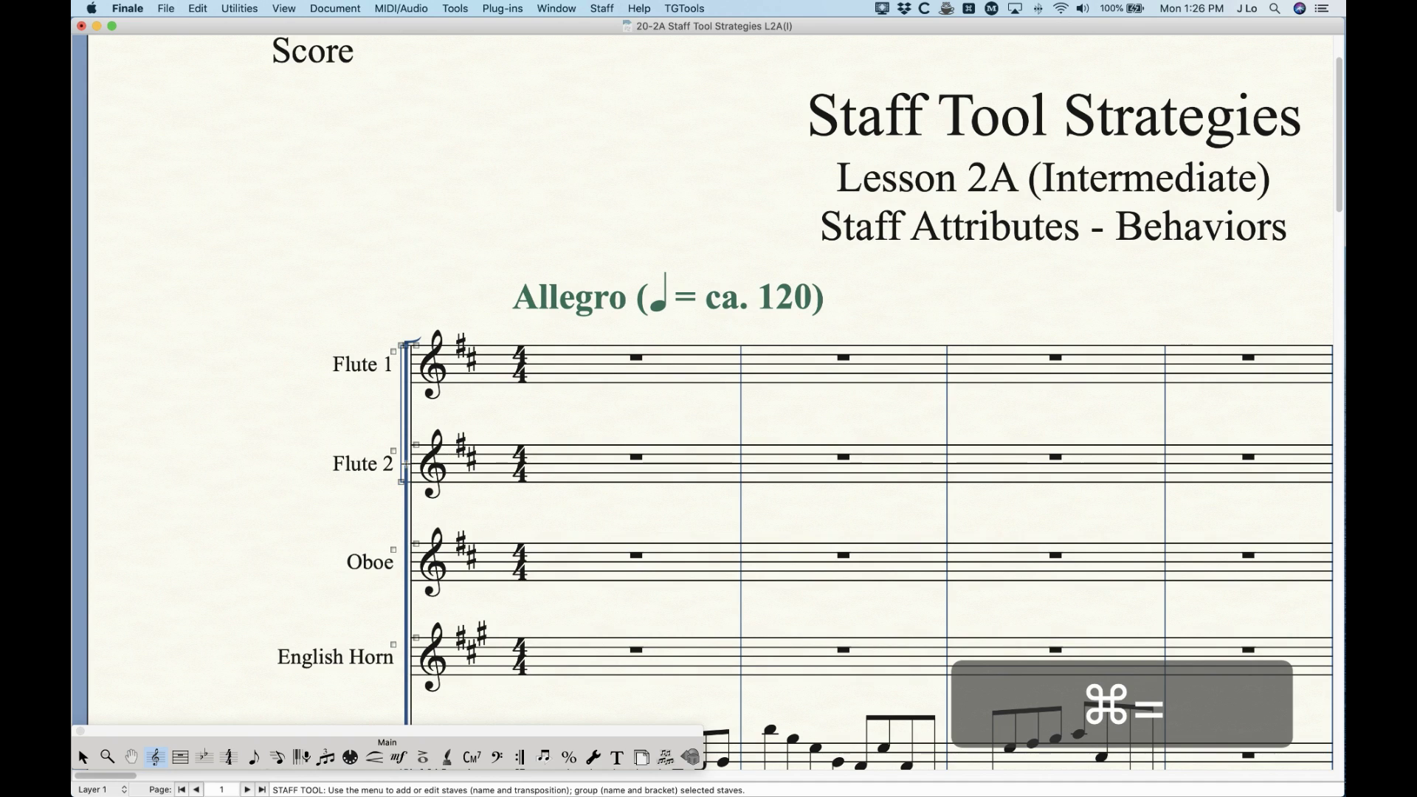
key(super+minus)
key(super+minus)
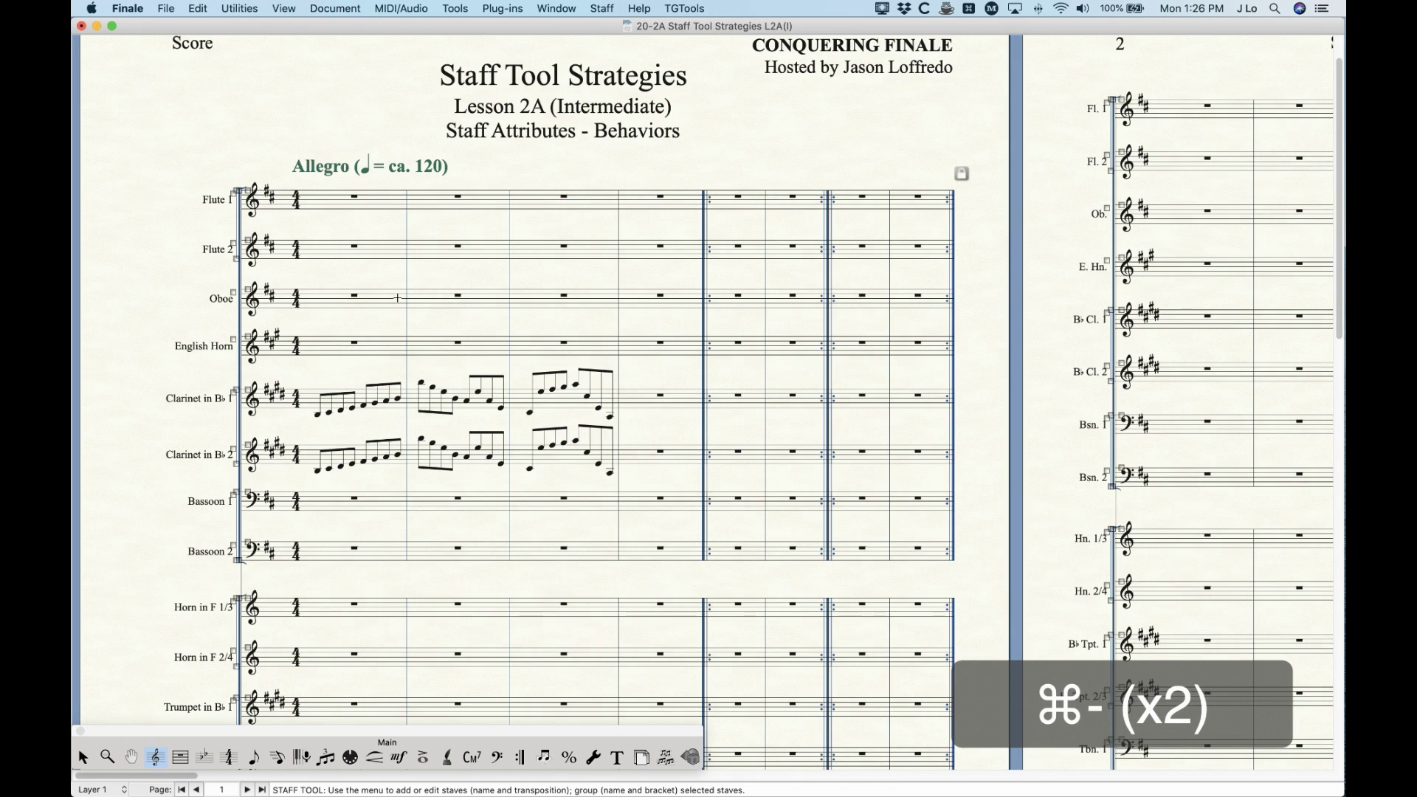
double_click(441, 254)
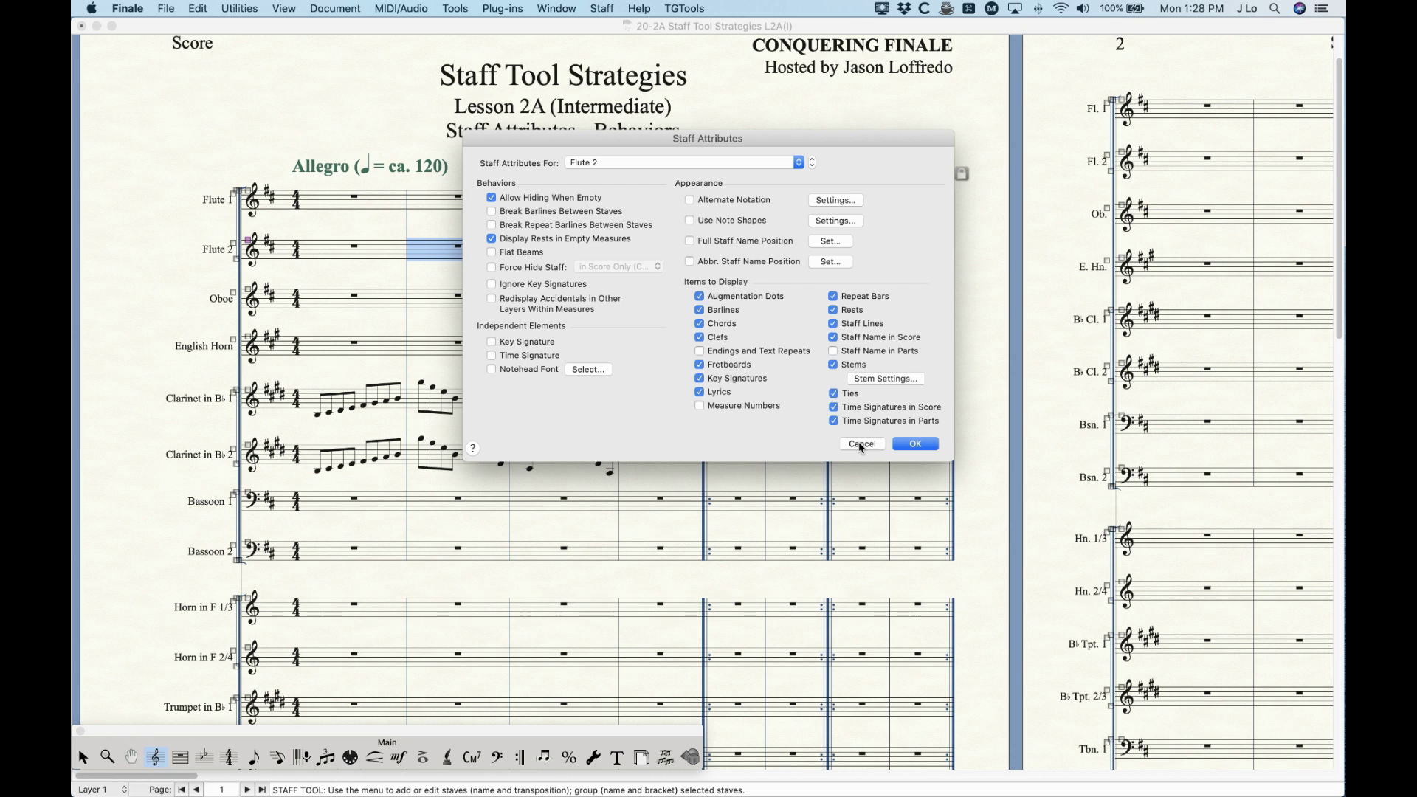
click(629, 161)
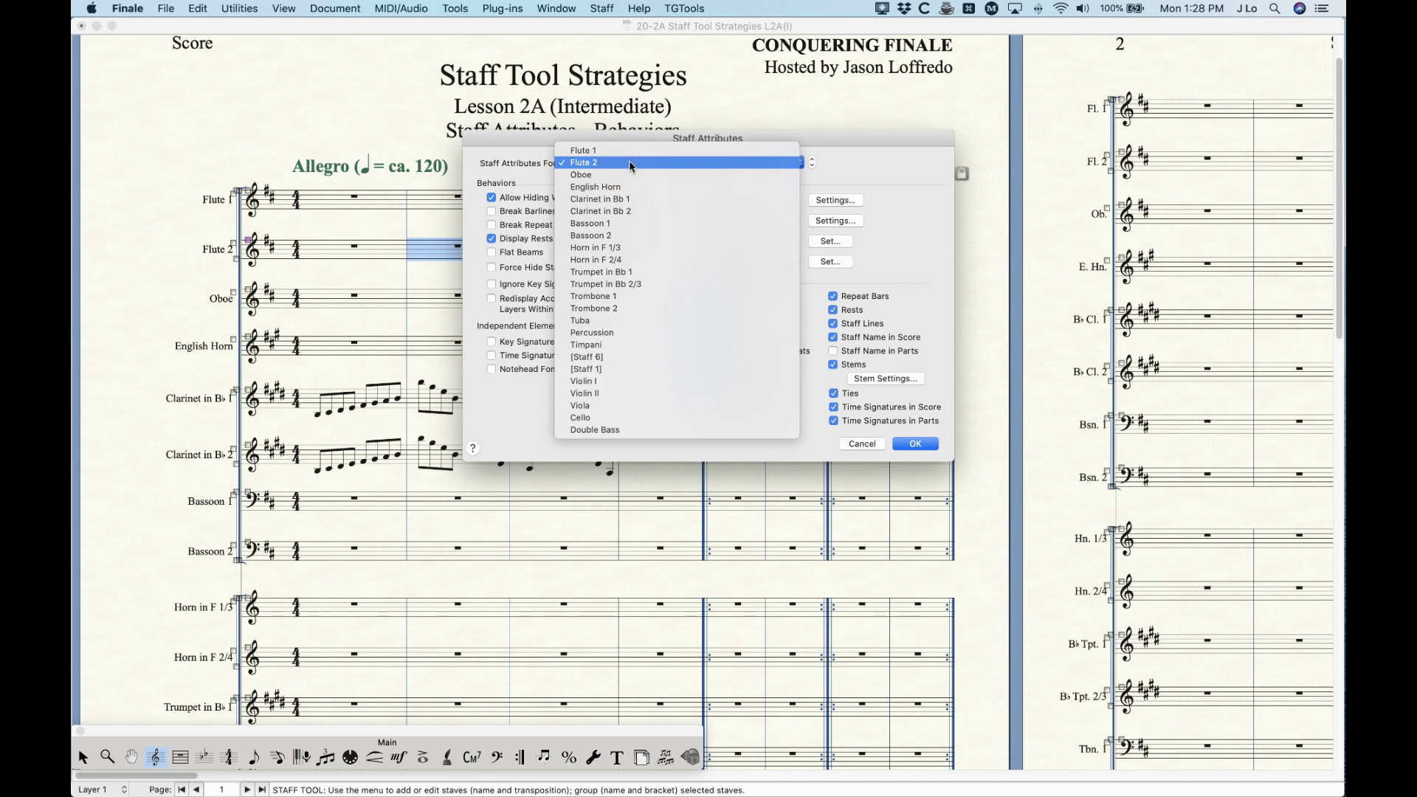
click(629, 163)
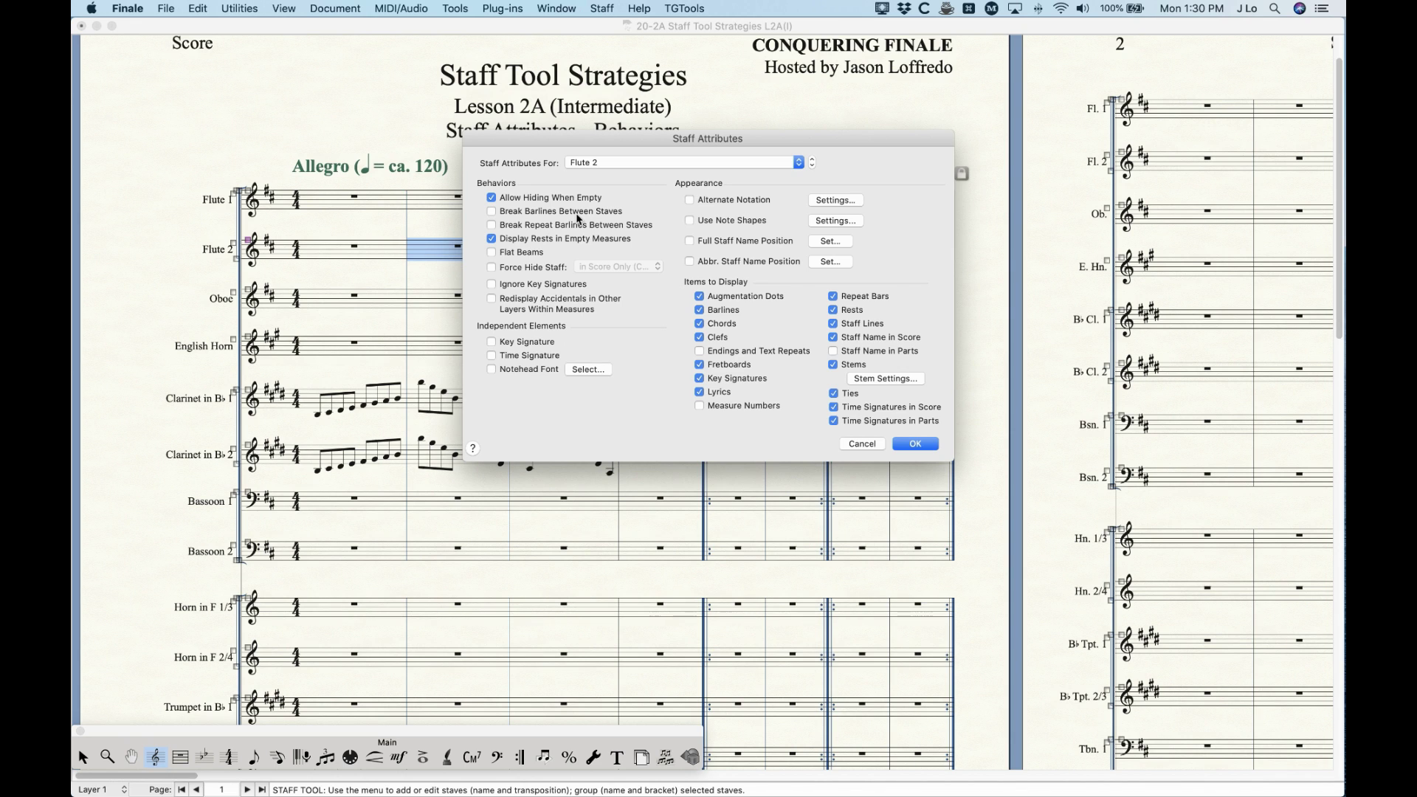
click(862, 443)
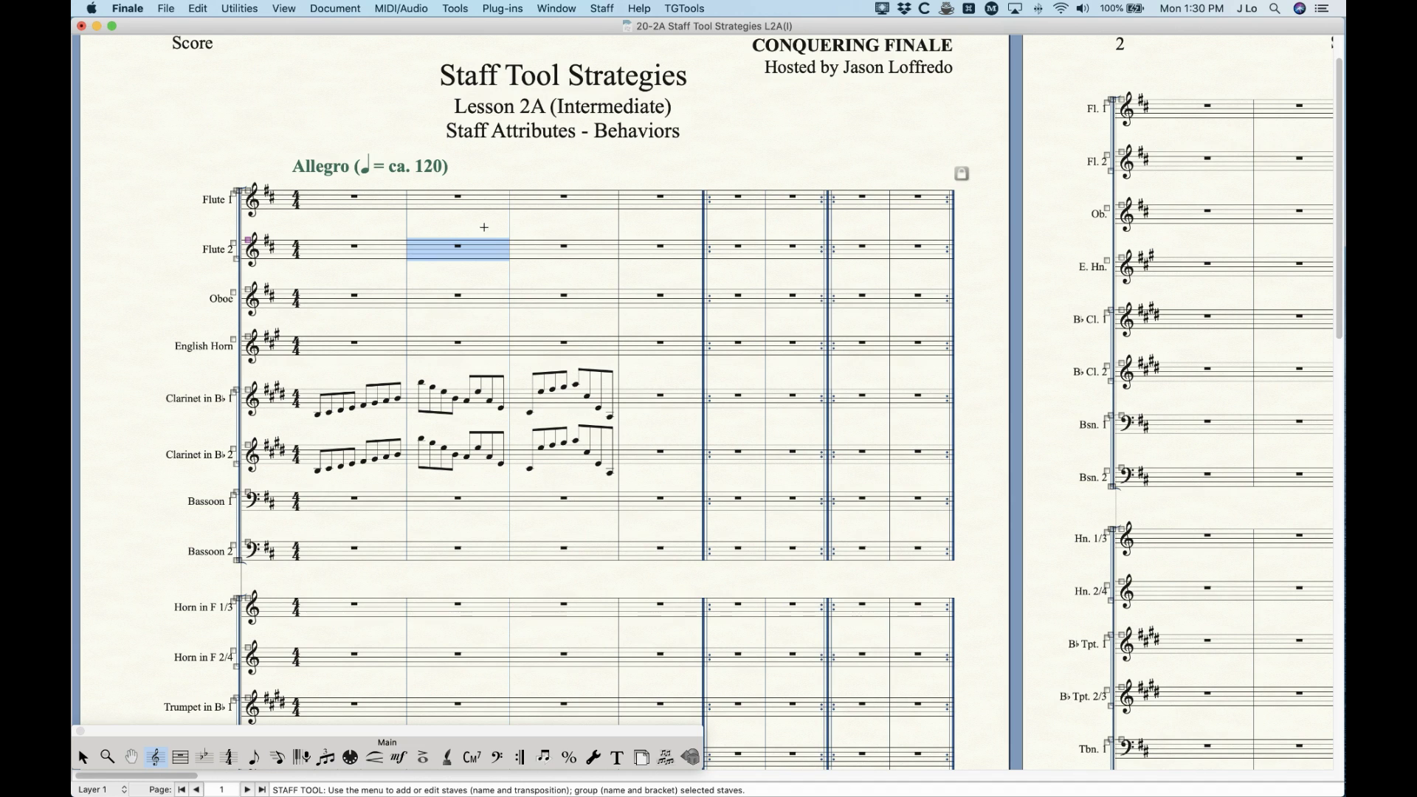
- Turn on Break Barlines Between Staves in Flute 2's staff attributes, and deselect the staff
double_click(446, 255)
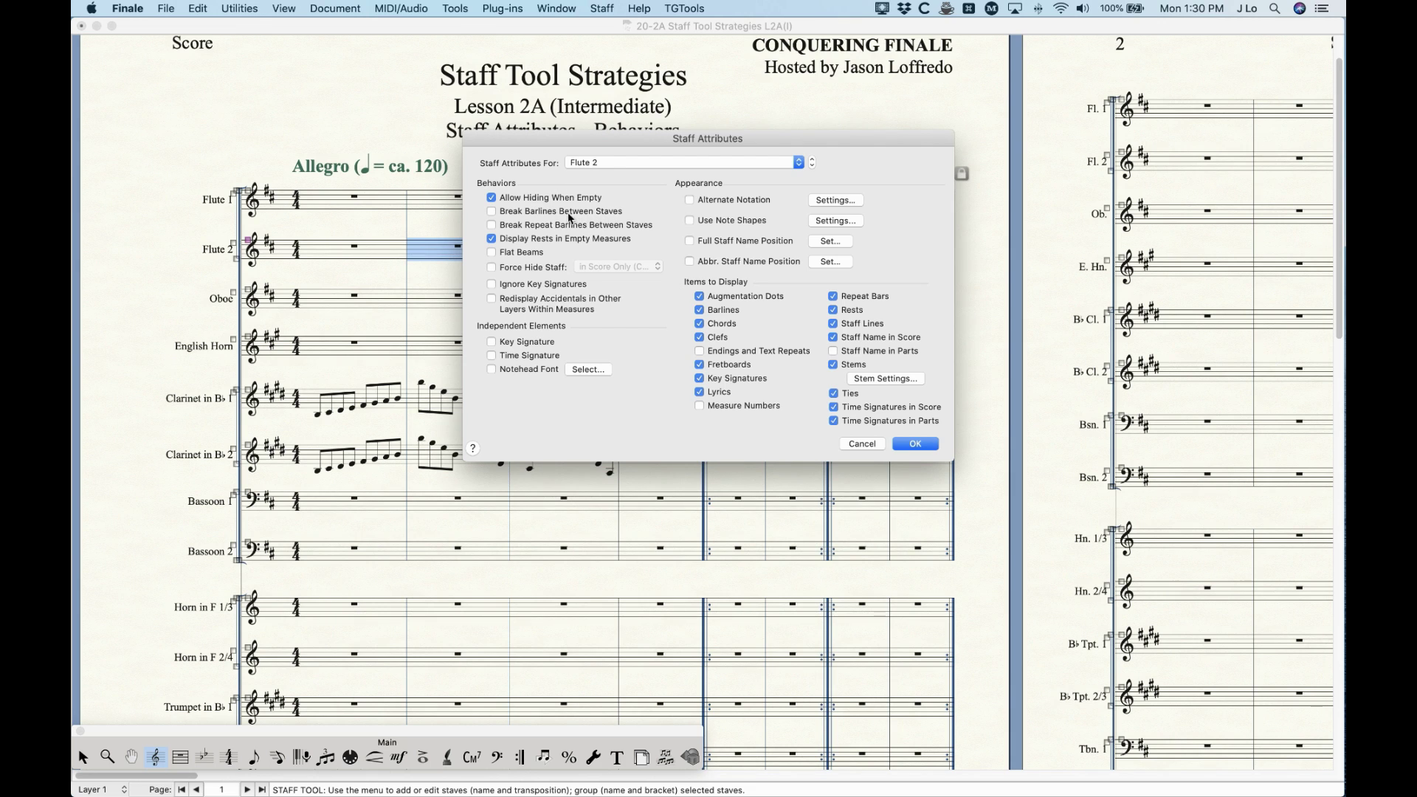
click(491, 212)
click(914, 444)
click(473, 219)
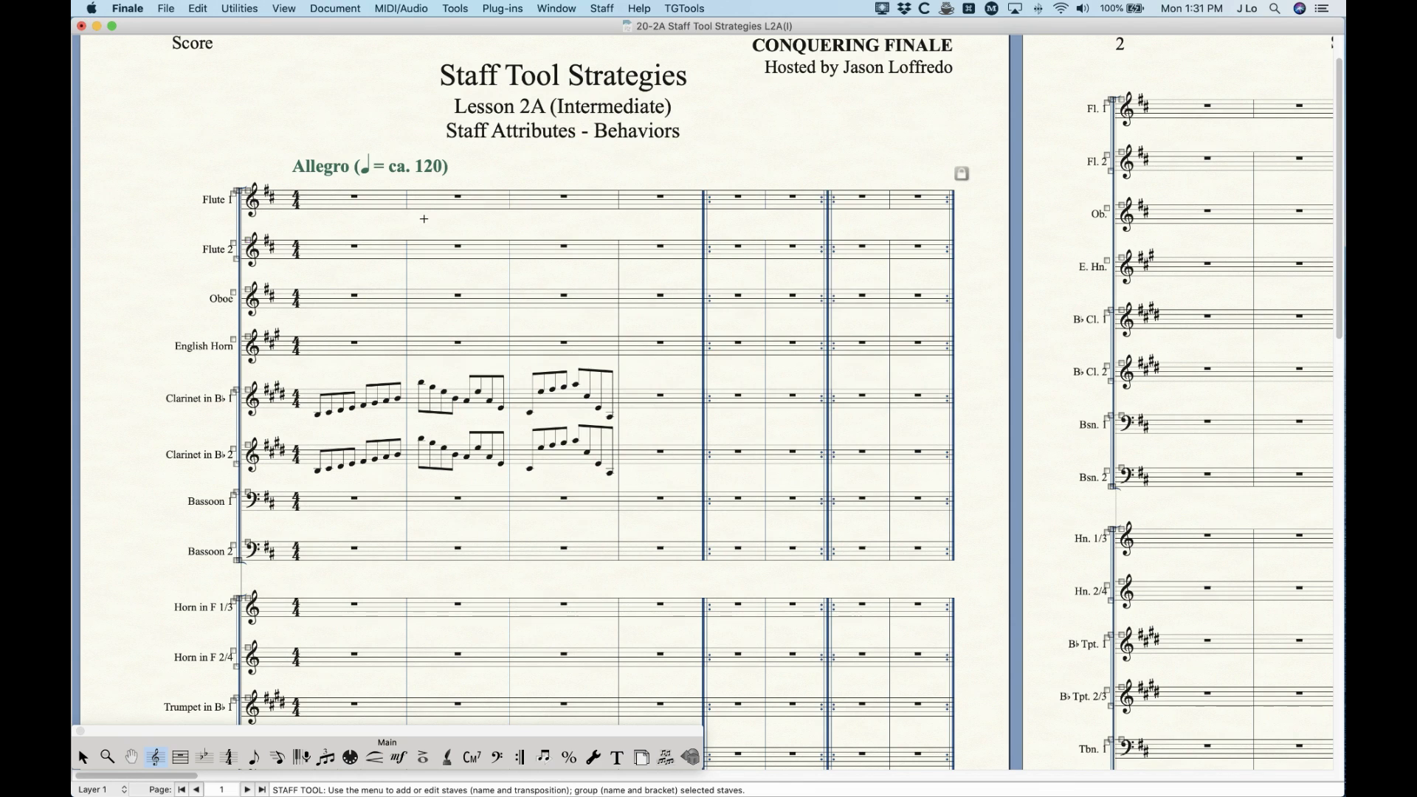
- Turn off Break Barlines Between Staves for Flute 2, and recheck its staff attributes
double_click(426, 243)
click(556, 213)
click(862, 442)
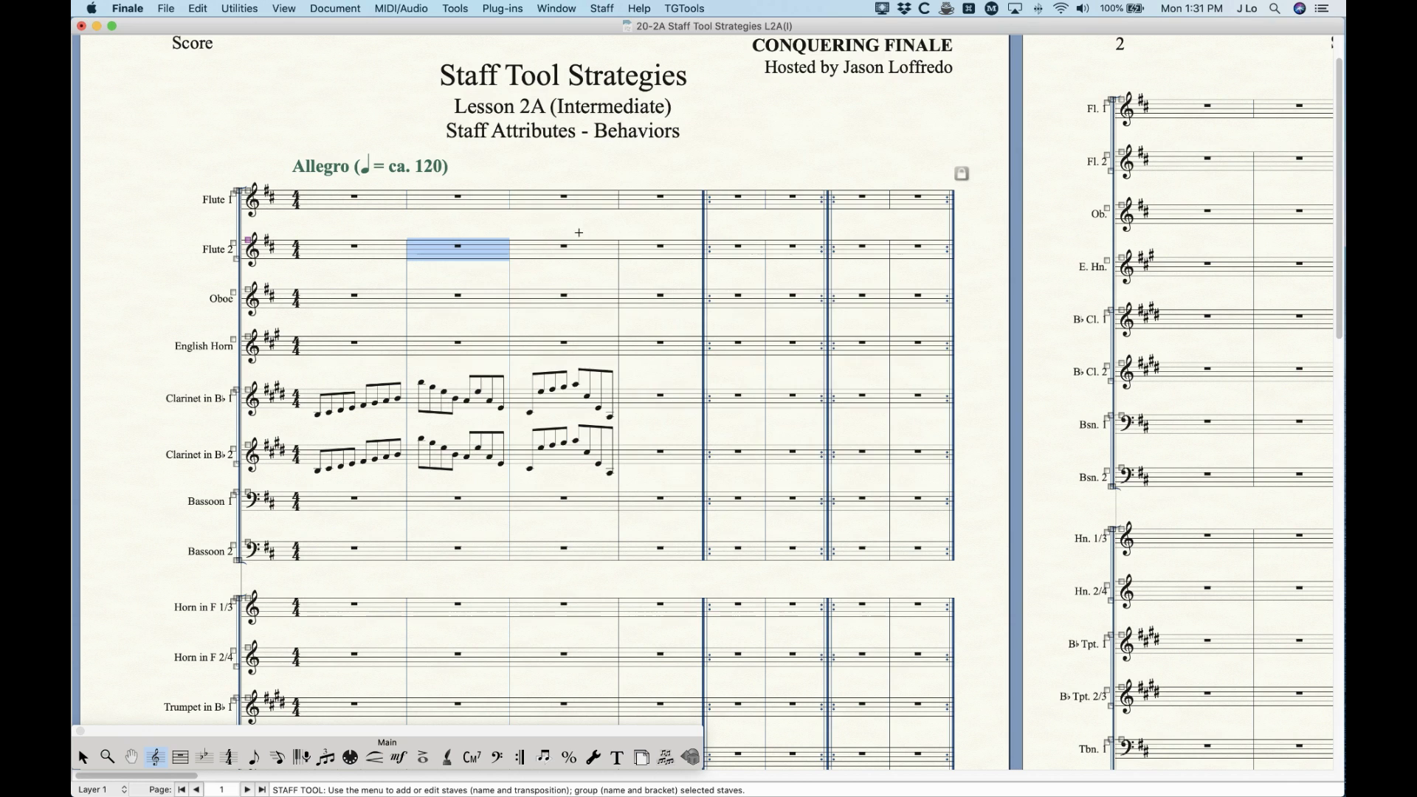
double_click(460, 249)
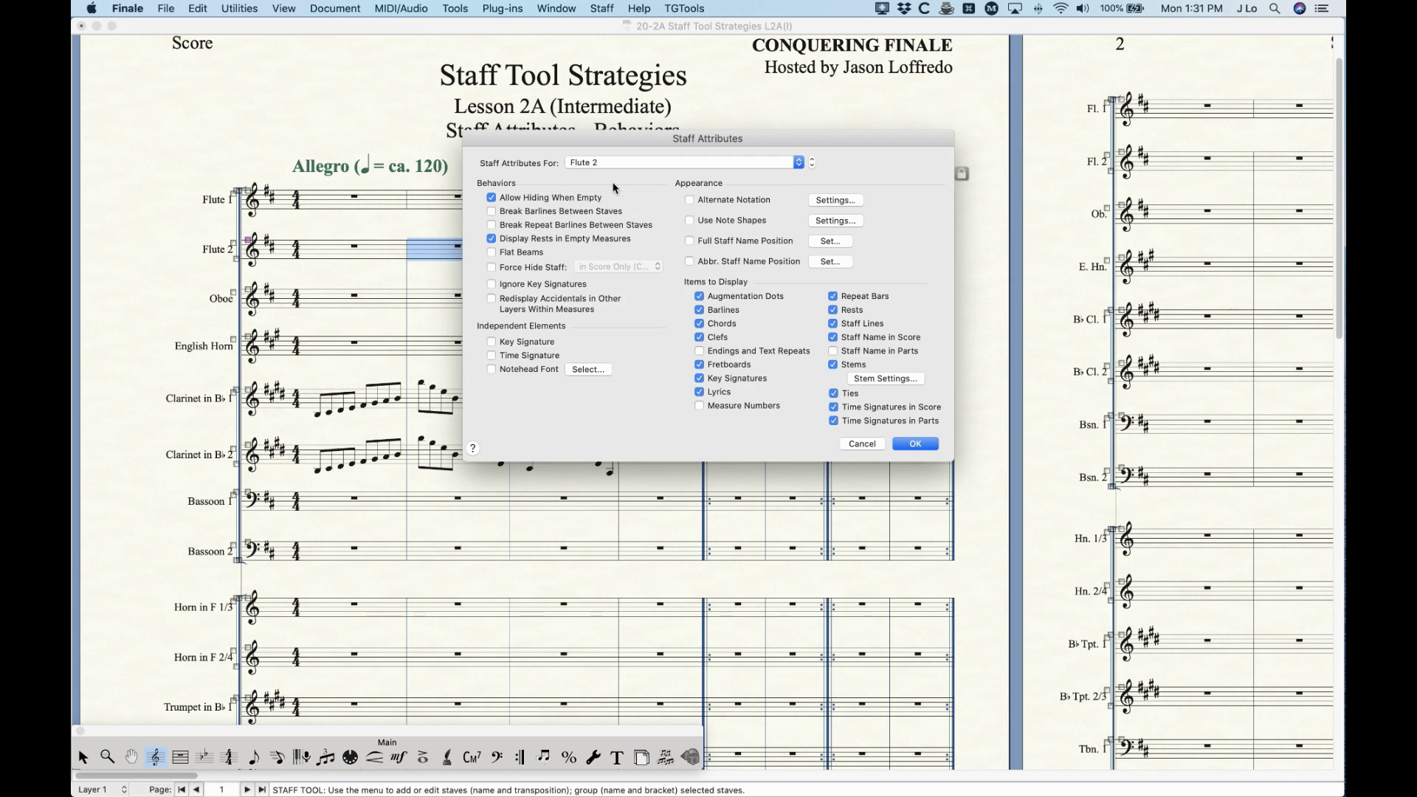
click(915, 443)
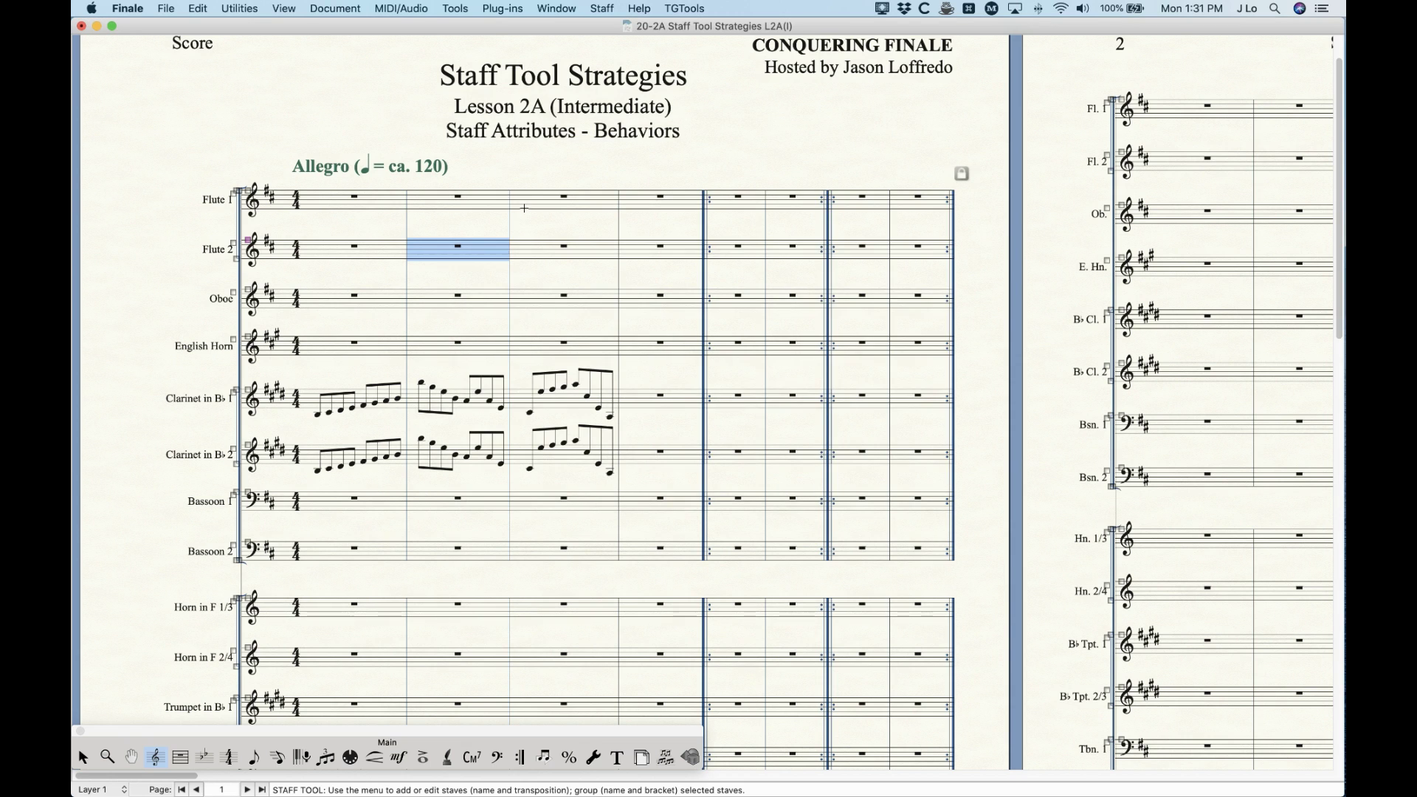
- Apply Break Barlines Between Staves to Flute 1, and switch the option back off in its staff attributes
double_click(523, 199)
click(575, 212)
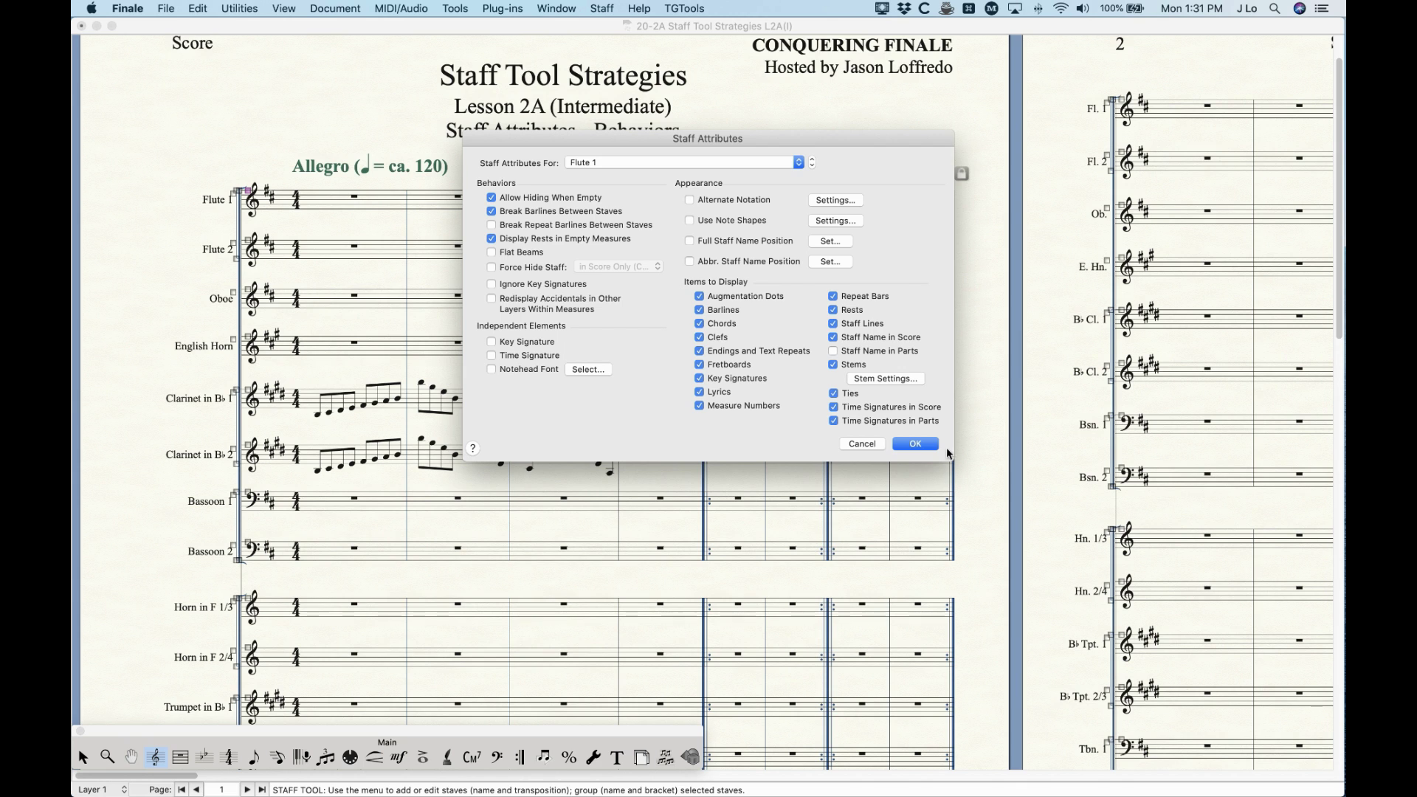
click(907, 445)
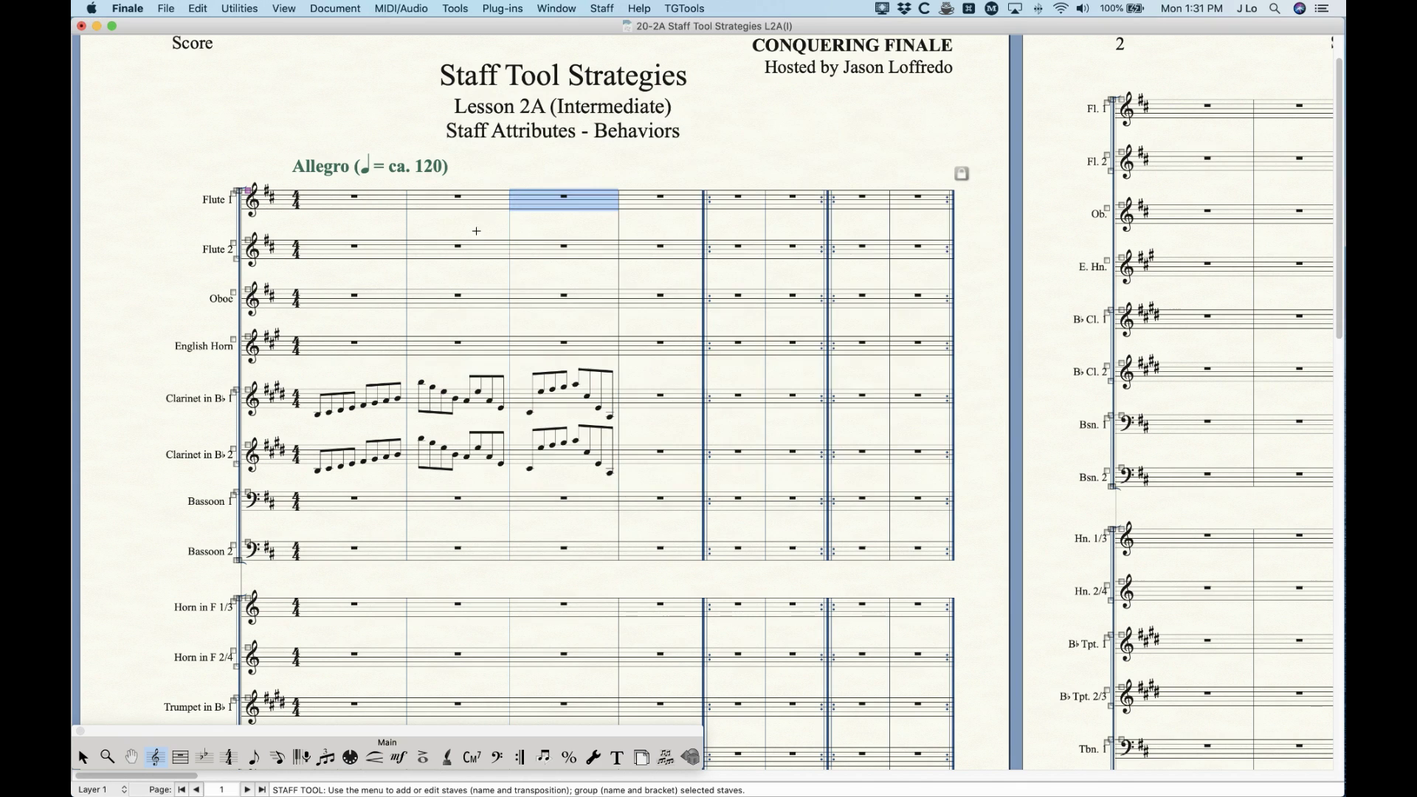
double_click(536, 207)
click(527, 214)
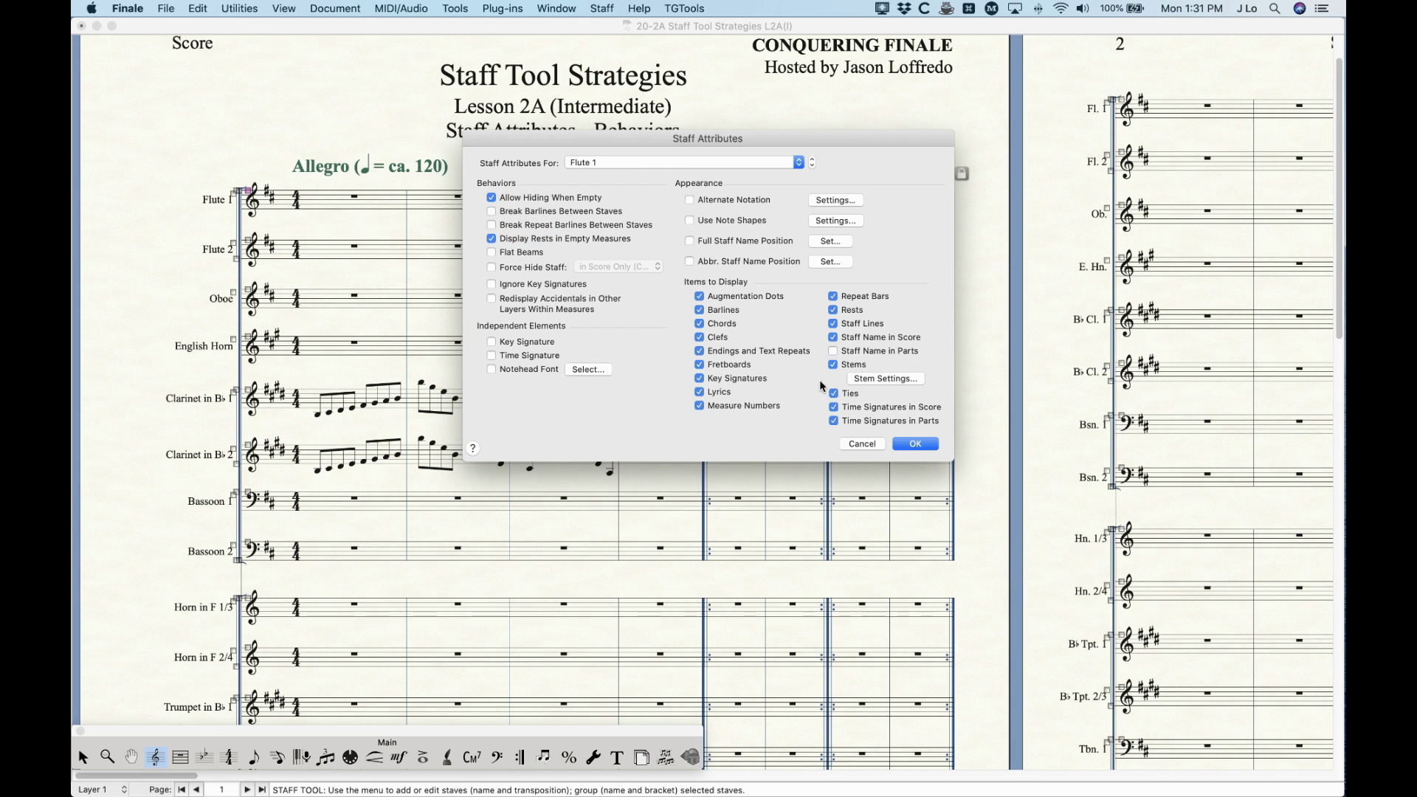
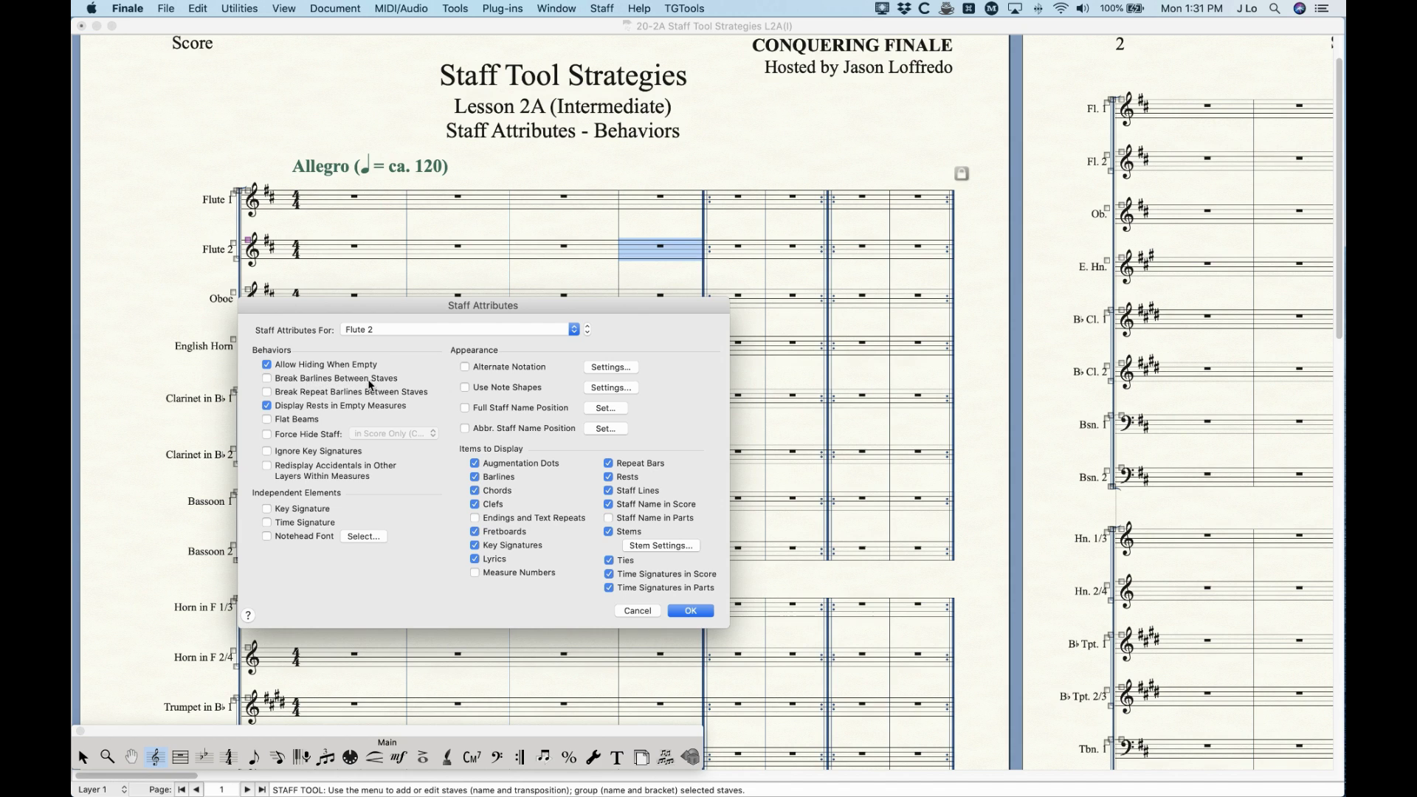
- Apply both Break Barlines and Break Repeat Barlines Between Staves to Flute 2, and switch the repeat barline option back off
click(312, 381)
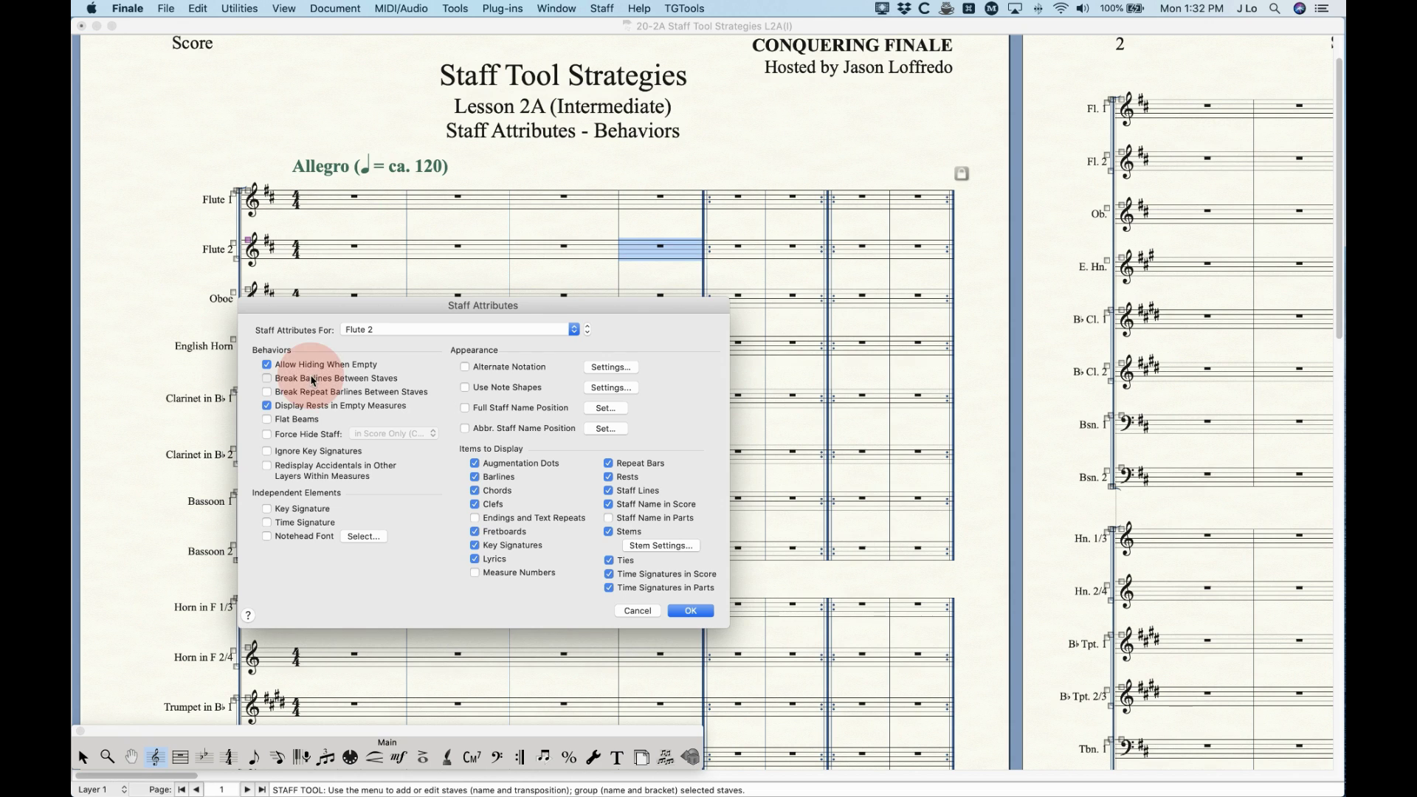
click(308, 395)
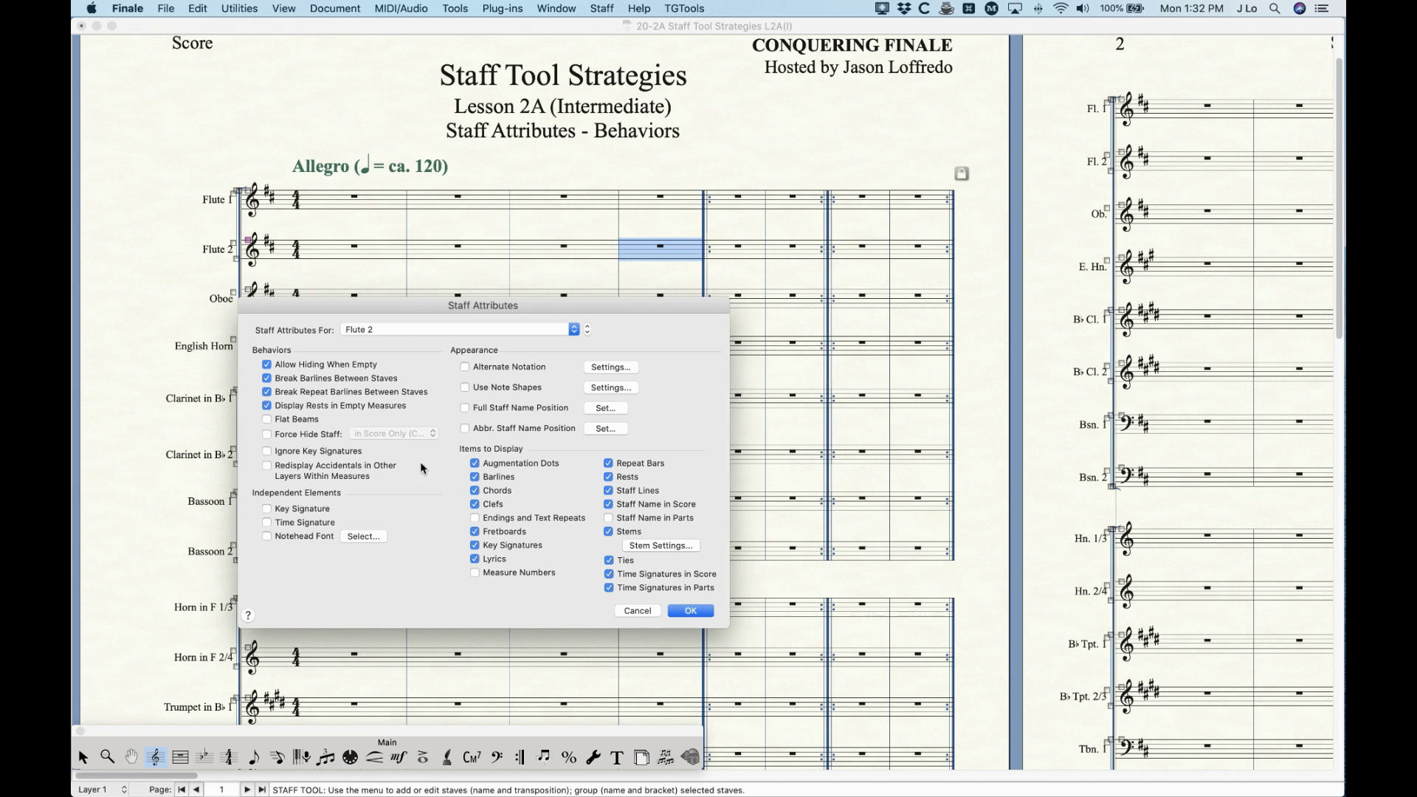
click(690, 612)
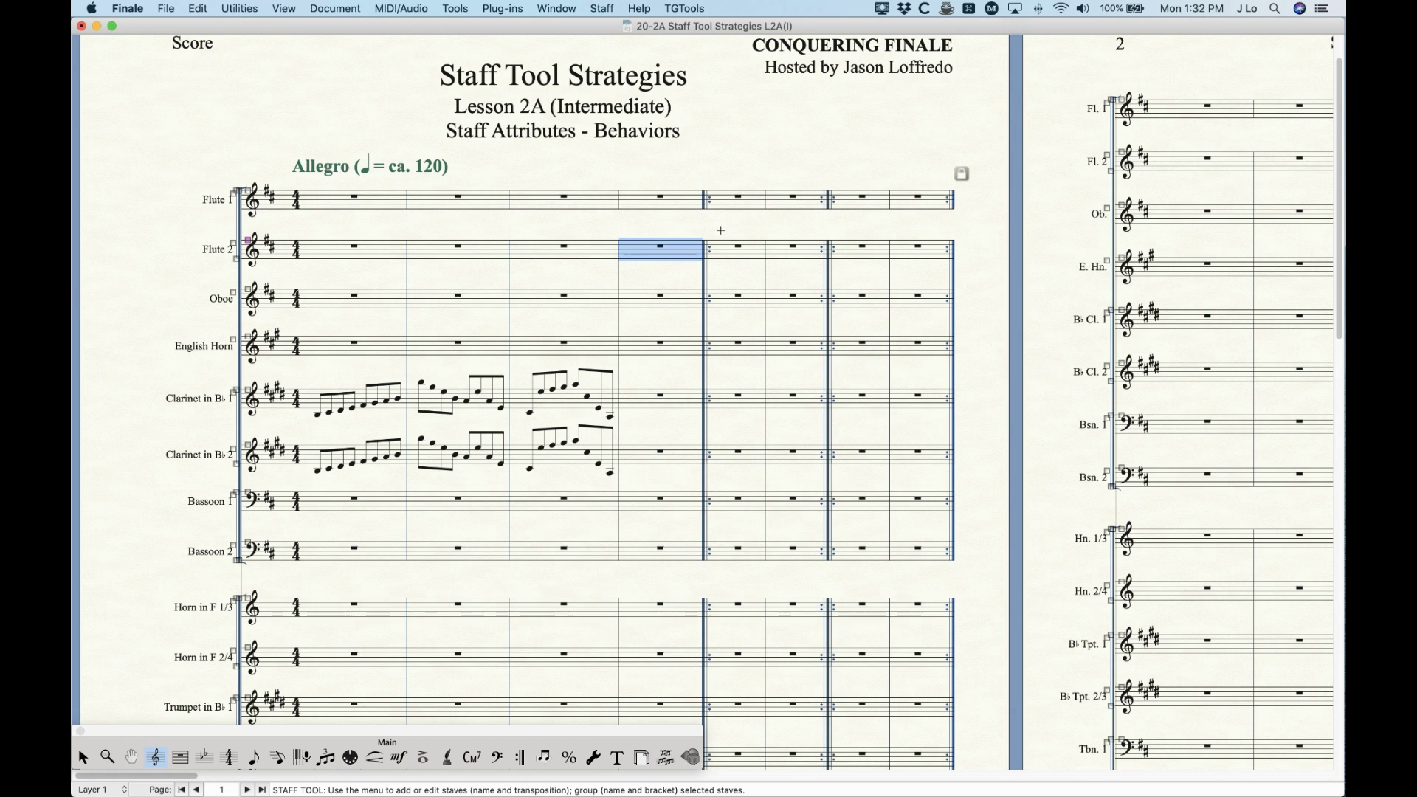
double_click(657, 250)
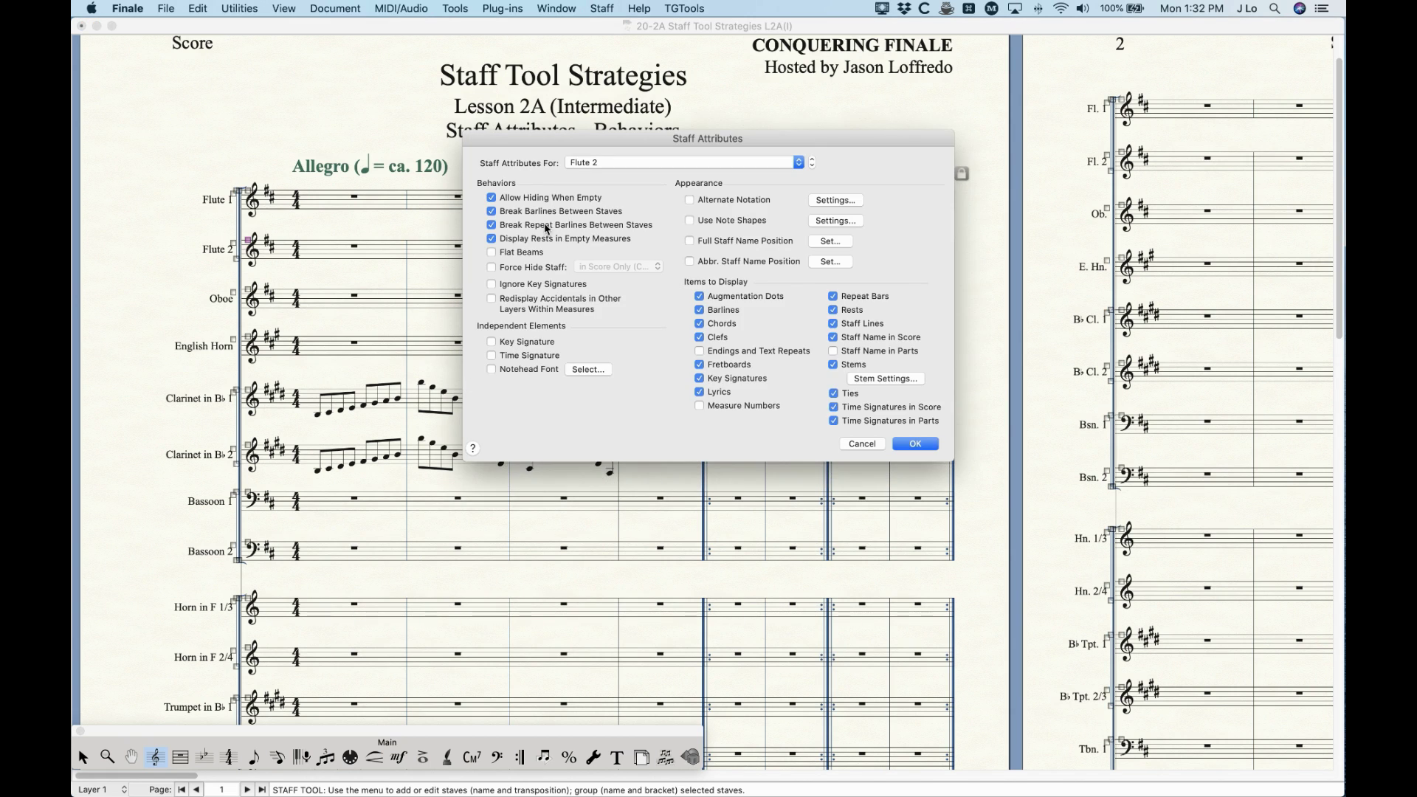
click(923, 445)
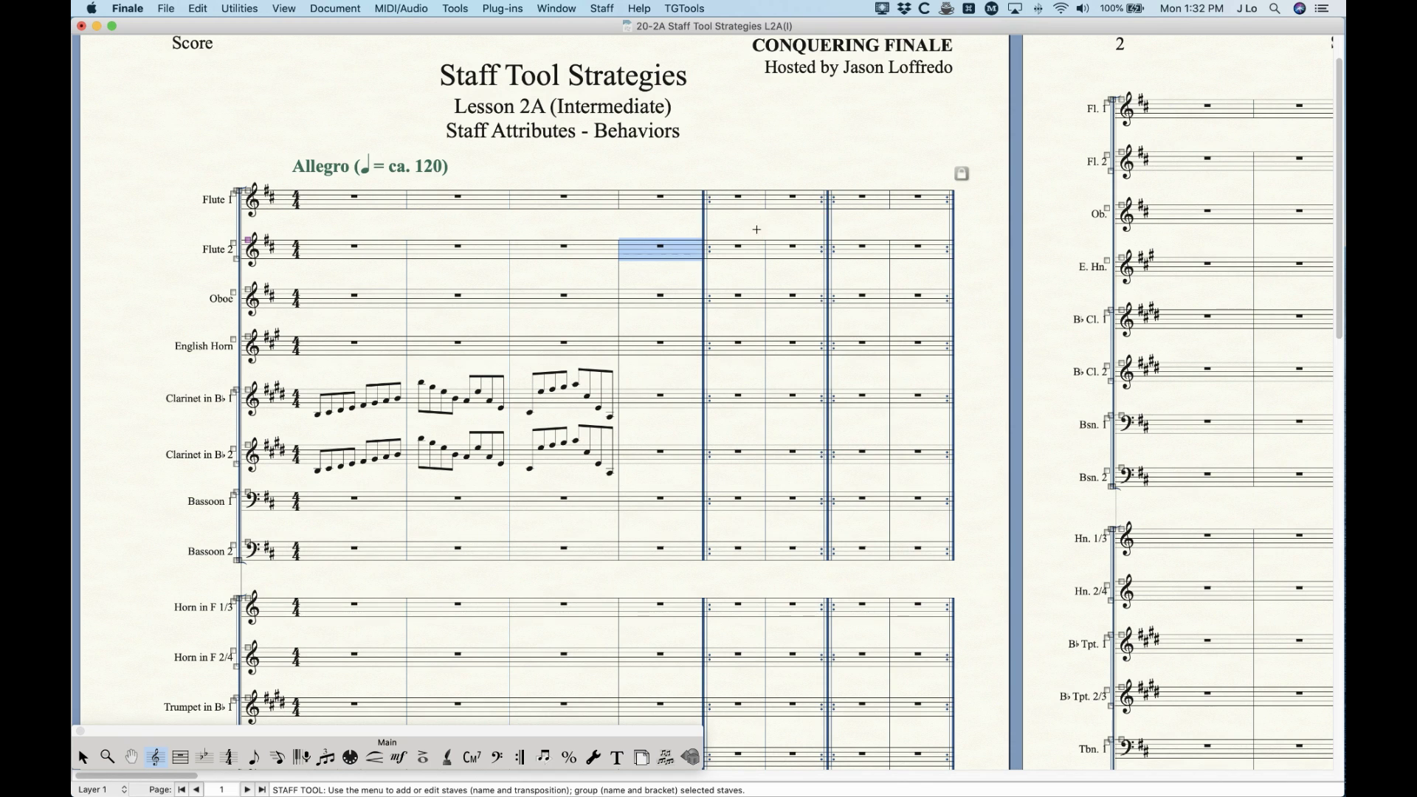
- For Flute 2, turn off Break Barlines Between Staves and turn on Break Repeat Barlines Between Staves, and inspect the barlines up close
double_click(656, 248)
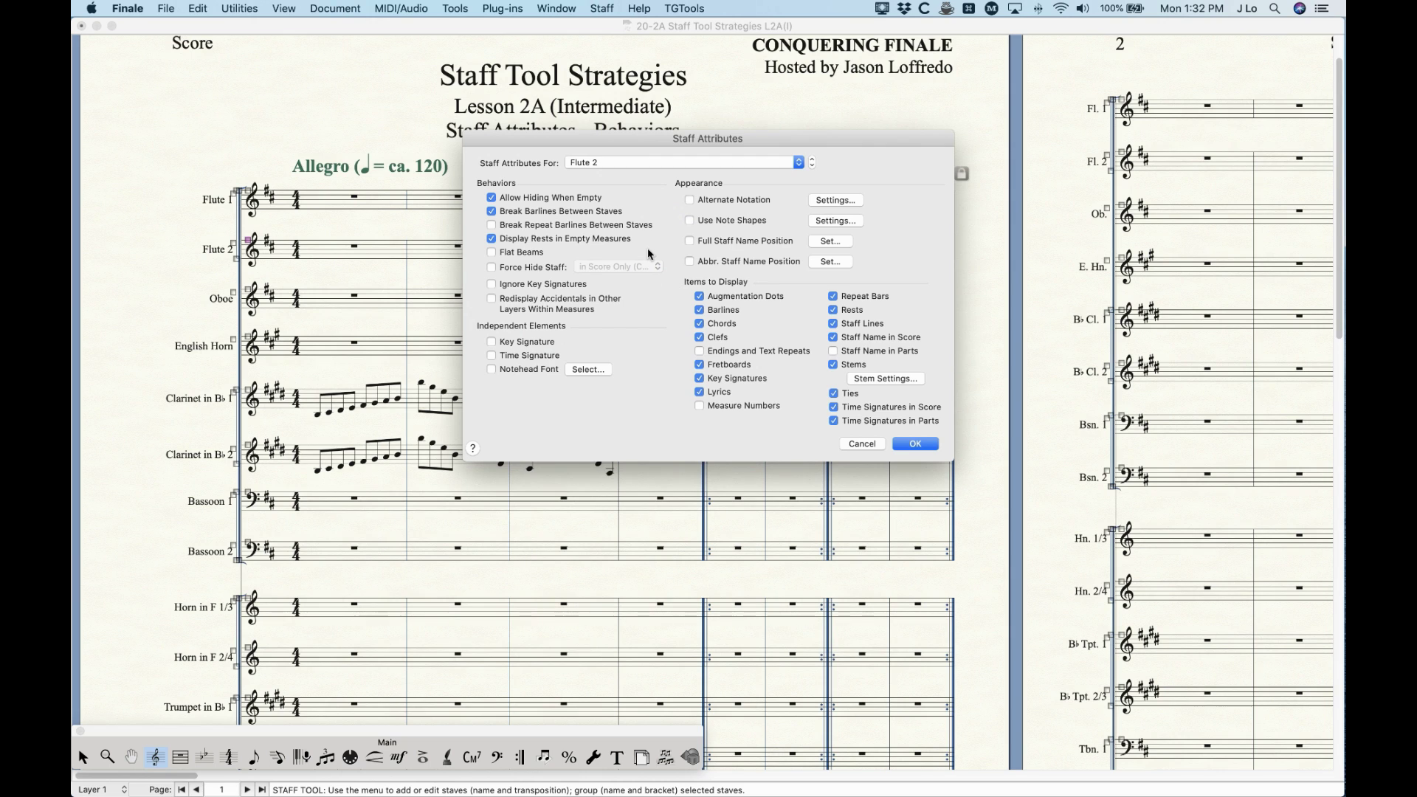
click(491, 212)
click(492, 225)
click(915, 444)
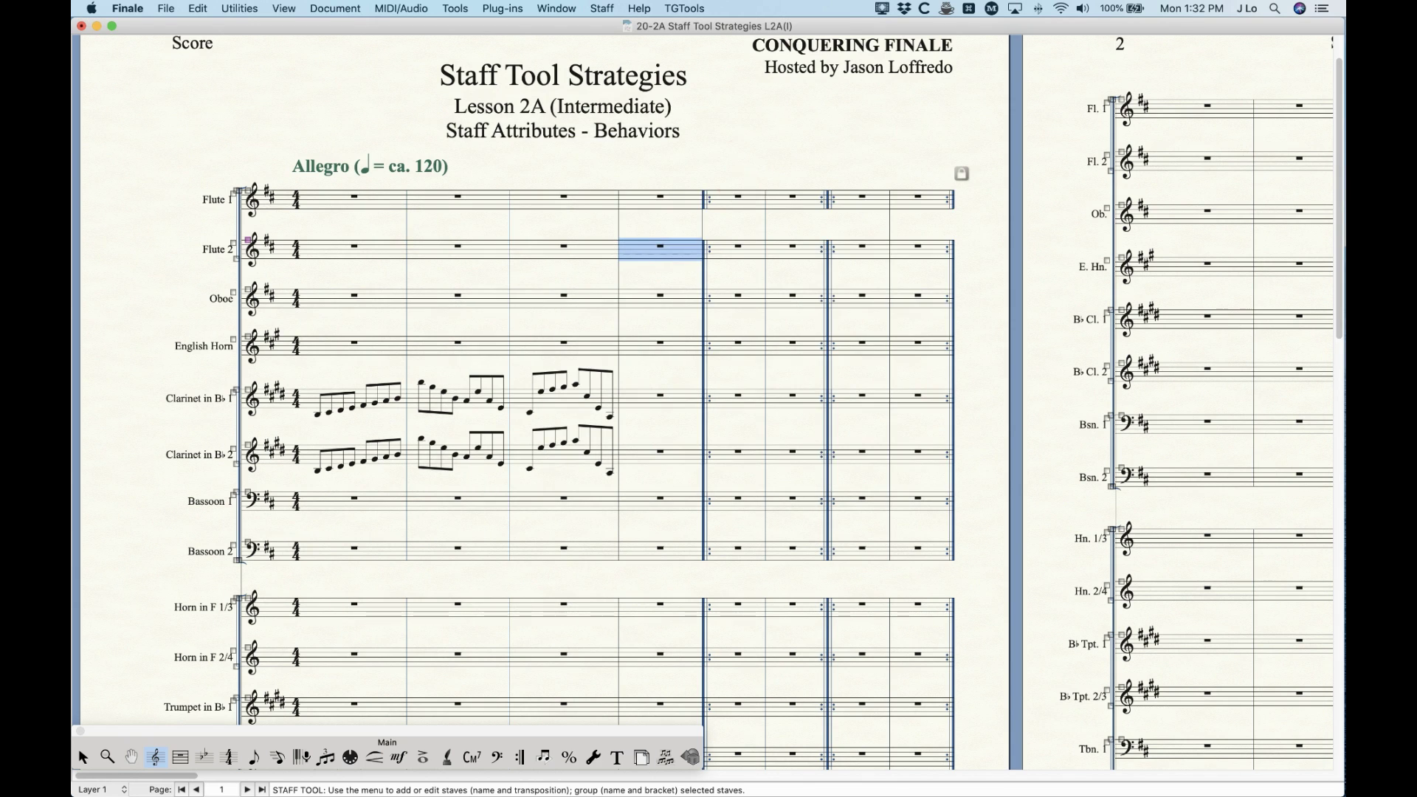
click(764, 286)
key(super+equal)
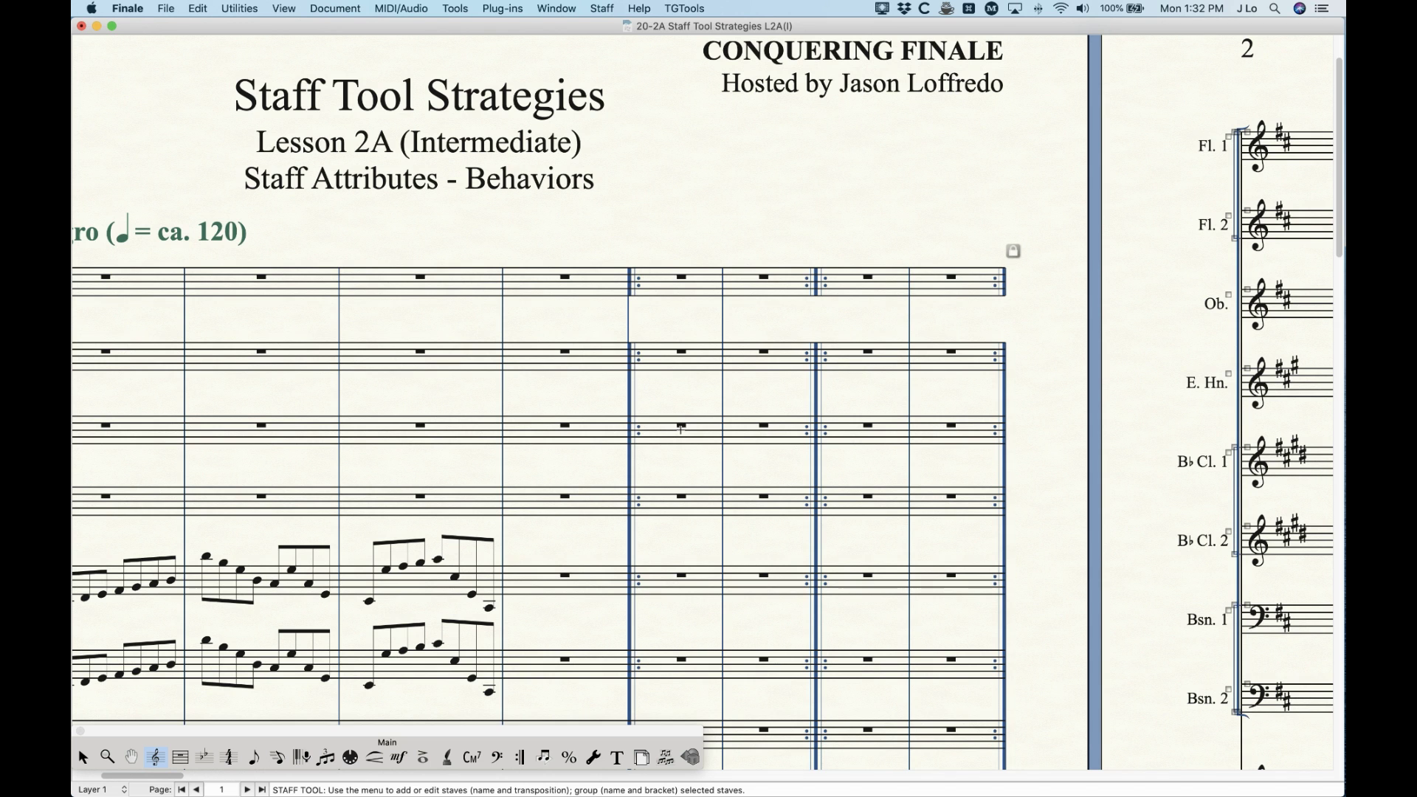
key(super+minus)
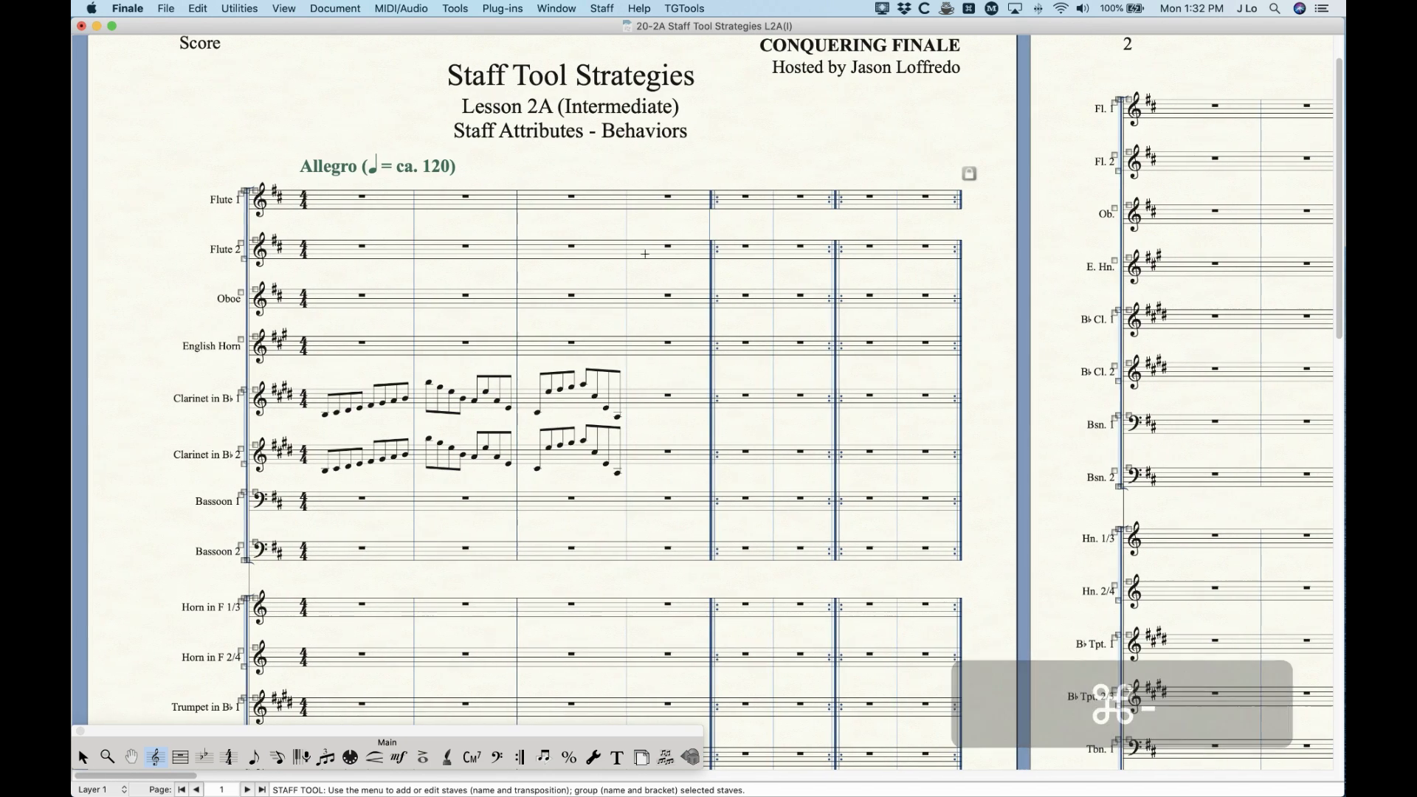
- Toggle Flute 2's two barline-breaking options and apply its staff attributes with both turned off
double_click(665, 251)
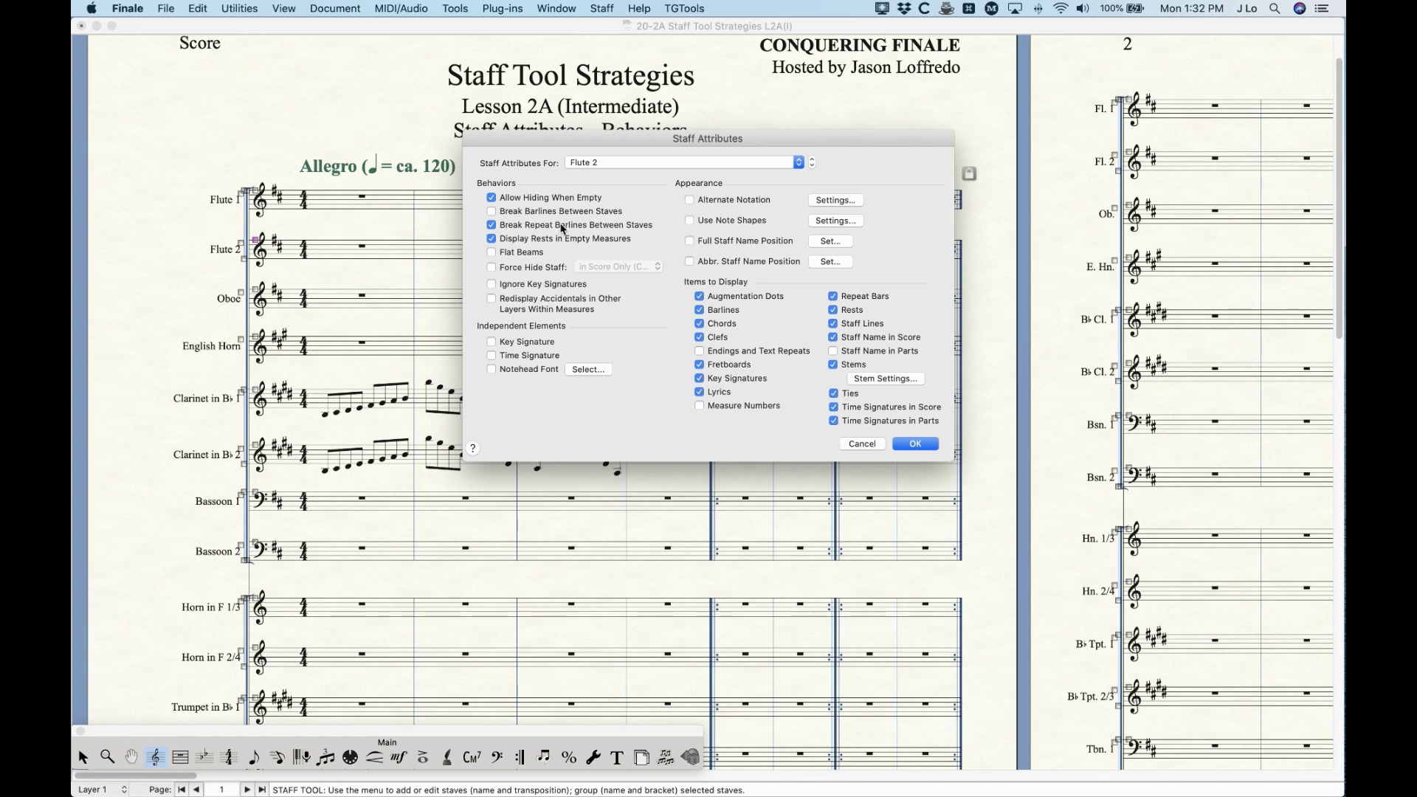
click(538, 224)
click(542, 212)
click(538, 225)
click(536, 212)
click(537, 226)
click(926, 443)
- Turn off Display Rests in Empty Measures in Flute 2's staff attributes, and deselect the staff
double_click(587, 262)
drag(611, 135, 685, 339)
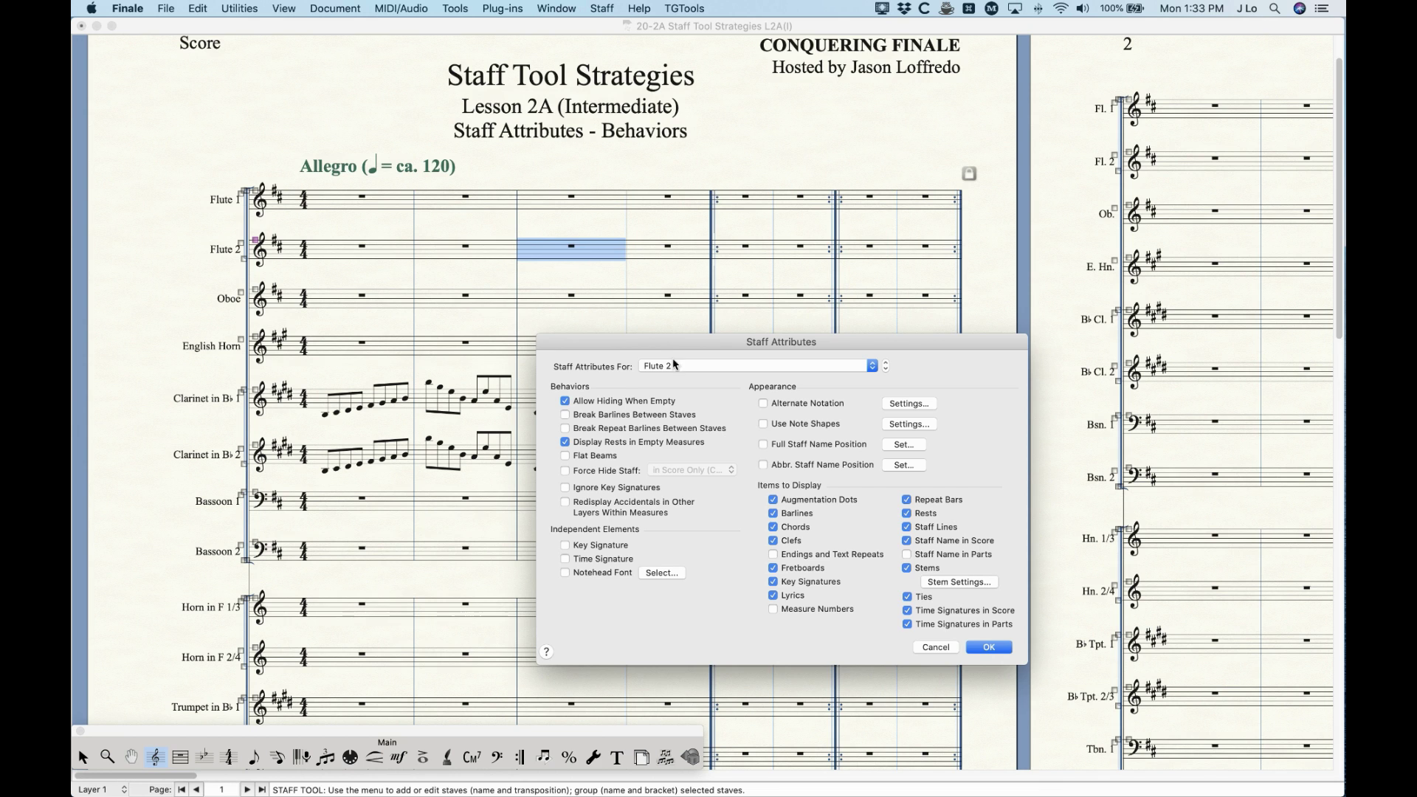
drag(649, 344, 655, 313)
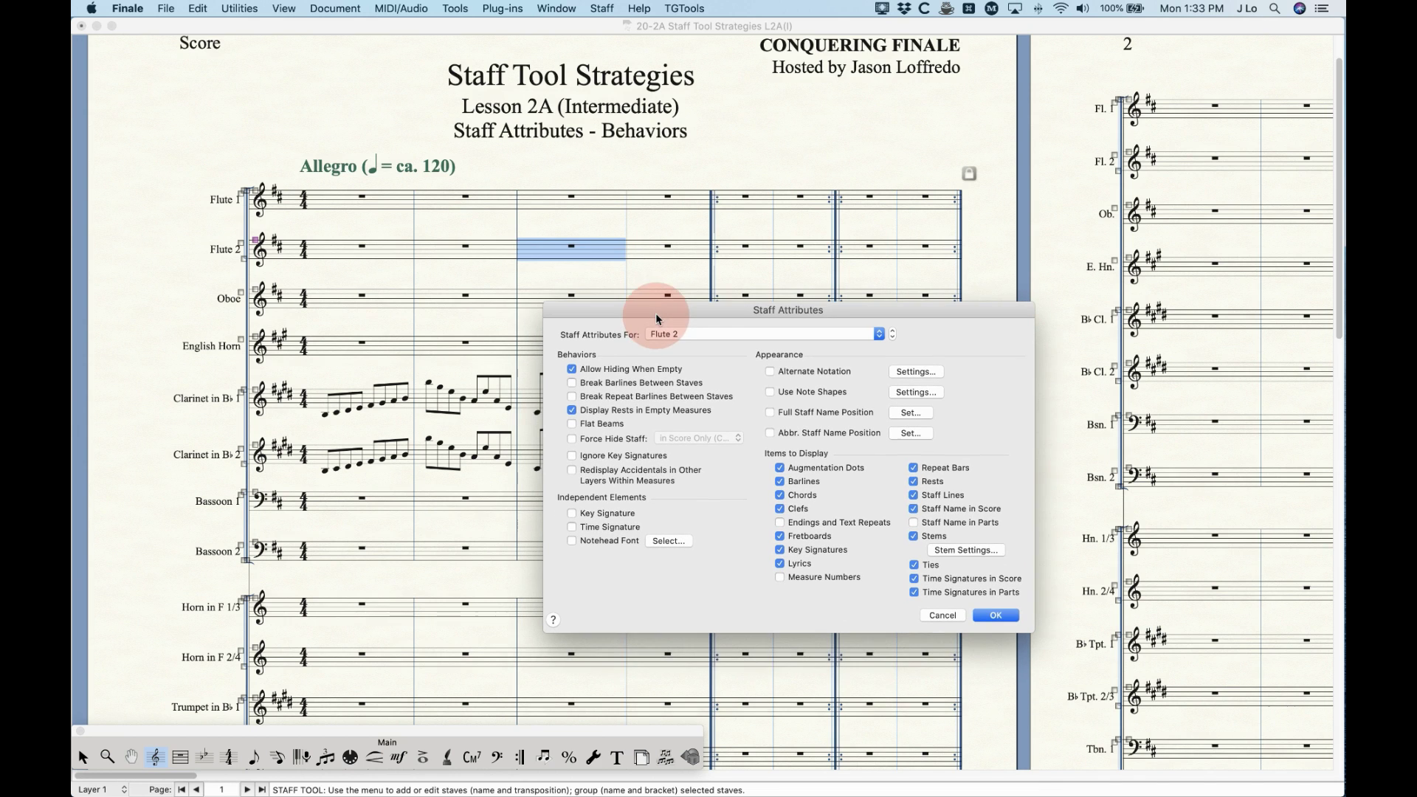
click(591, 415)
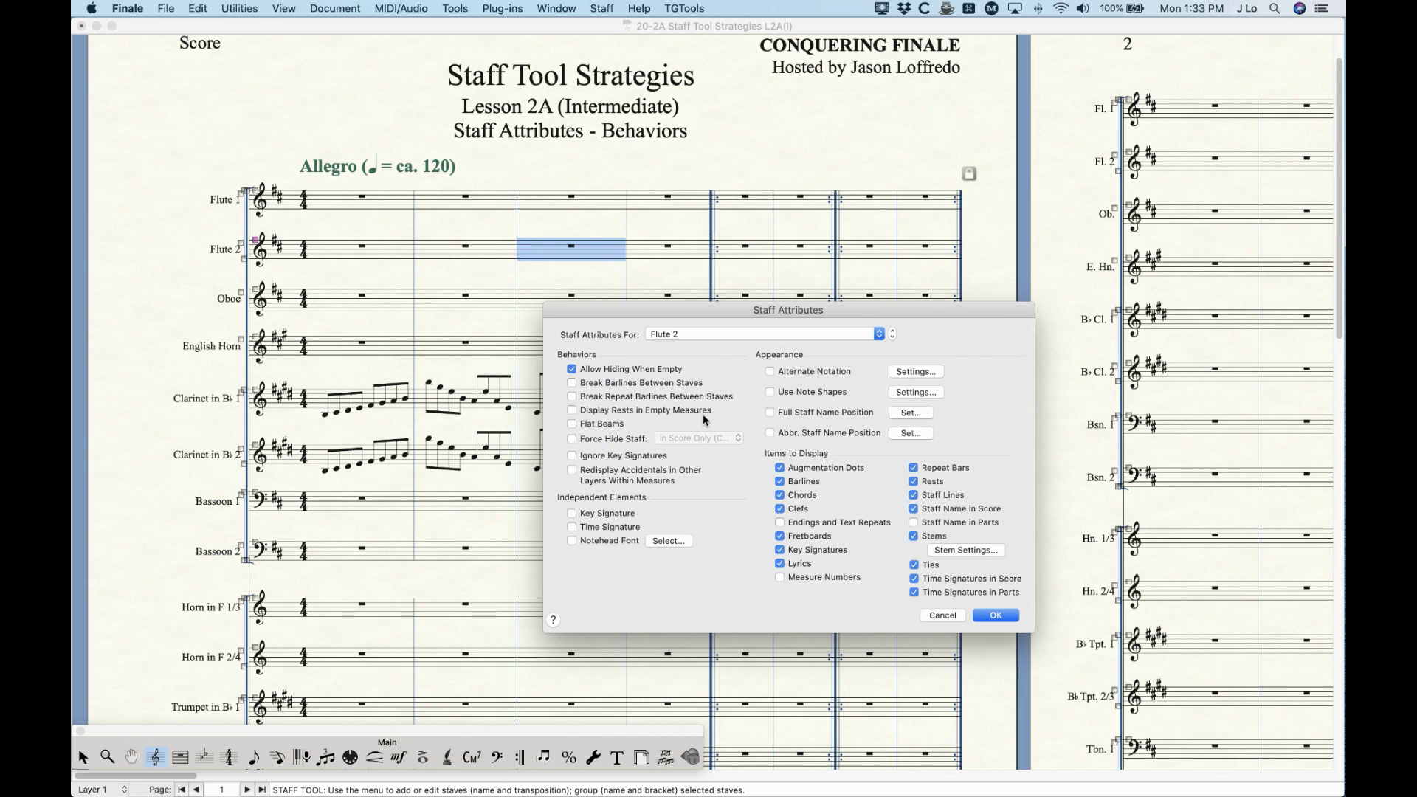
click(995, 615)
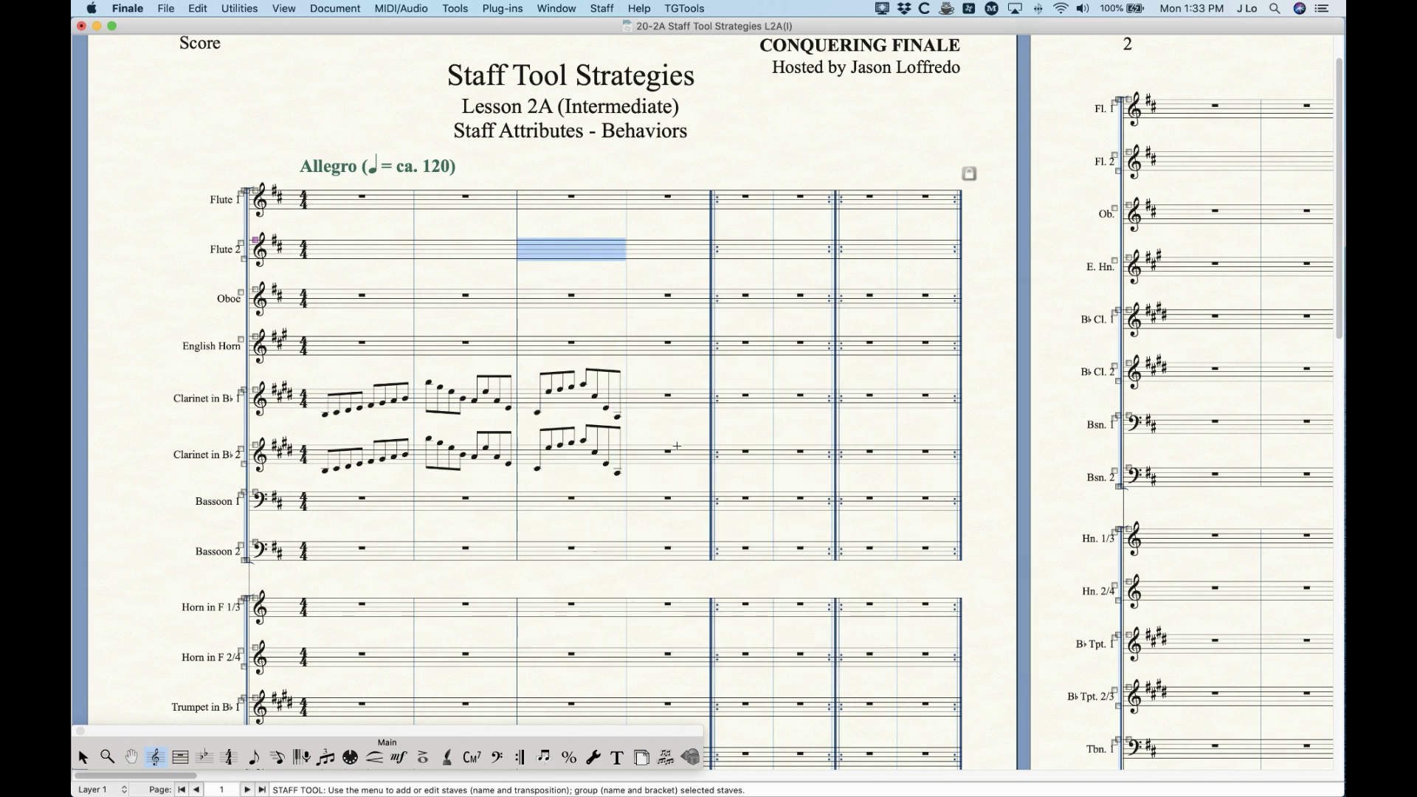
click(619, 173)
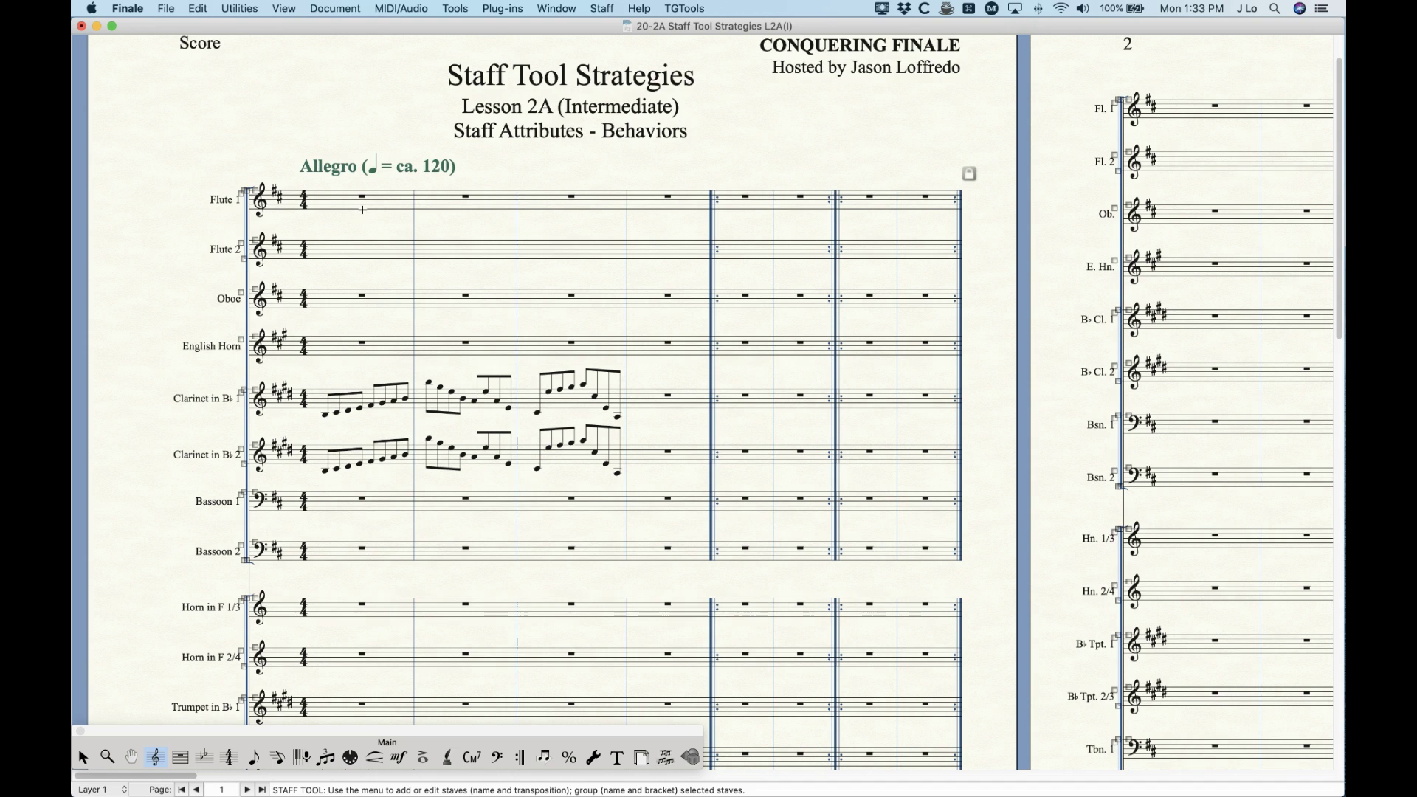
- Turn Display Rests in Empty Measures back on for Flute 2, and deselect the staff
double_click(454, 250)
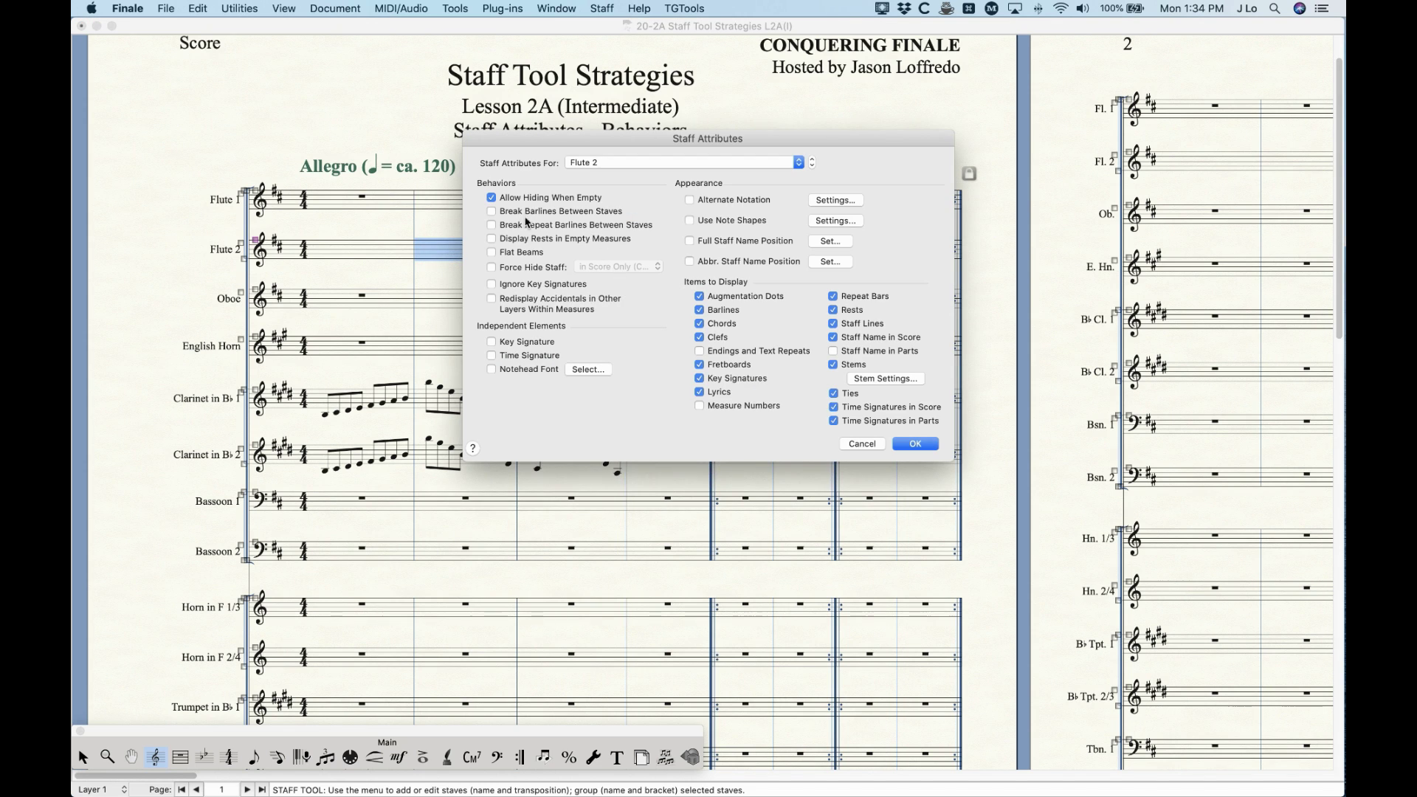
click(543, 240)
click(915, 444)
click(439, 366)
scroll(439, 366, down, 2)
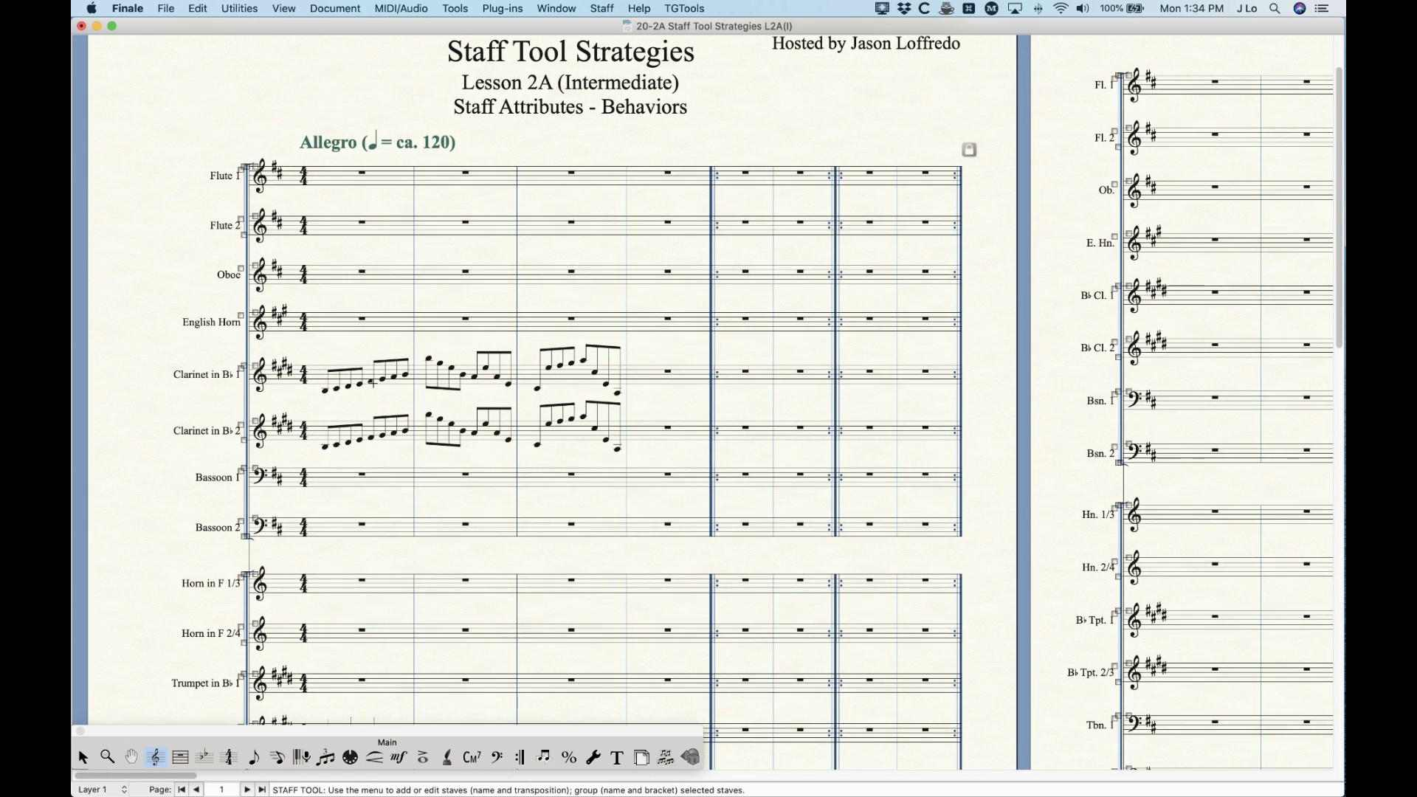
- Turn on Flat Beams in the staff attributes of Clarinet in B♭ 1 and apply the change
key(super+equal)
key(super+equal)
scroll(487, 499, down, 5)
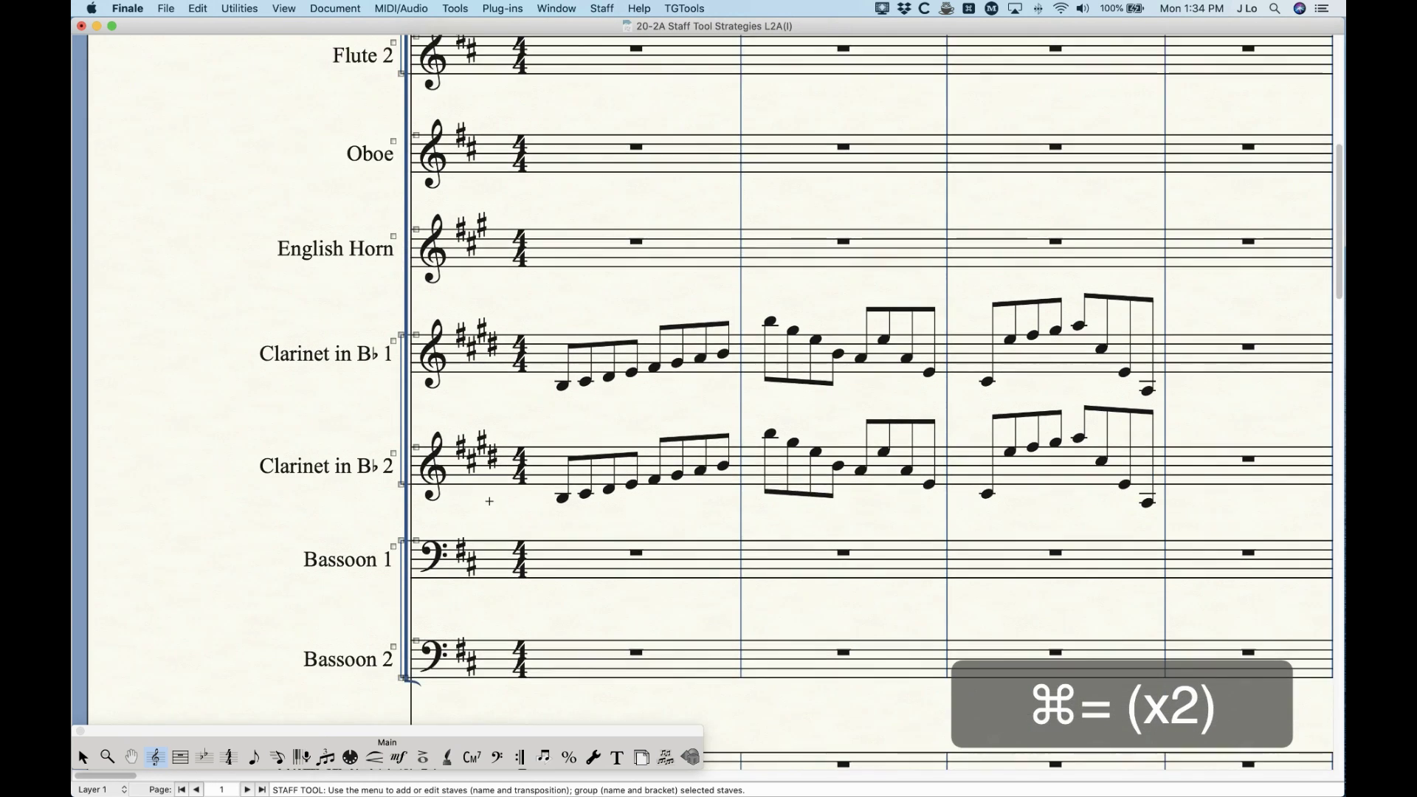
scroll(490, 501, down, 2)
scroll(519, 496, right, 3)
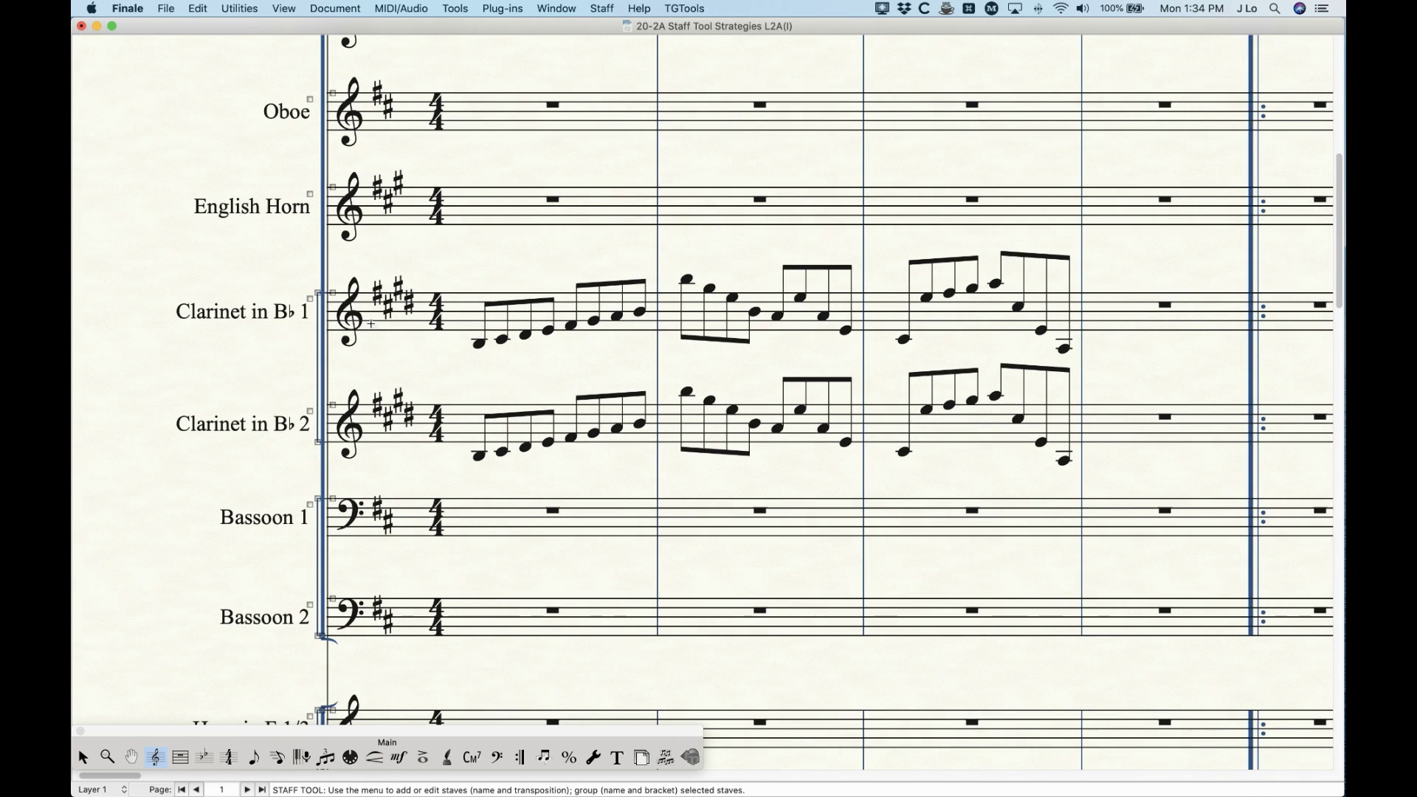
double_click(563, 307)
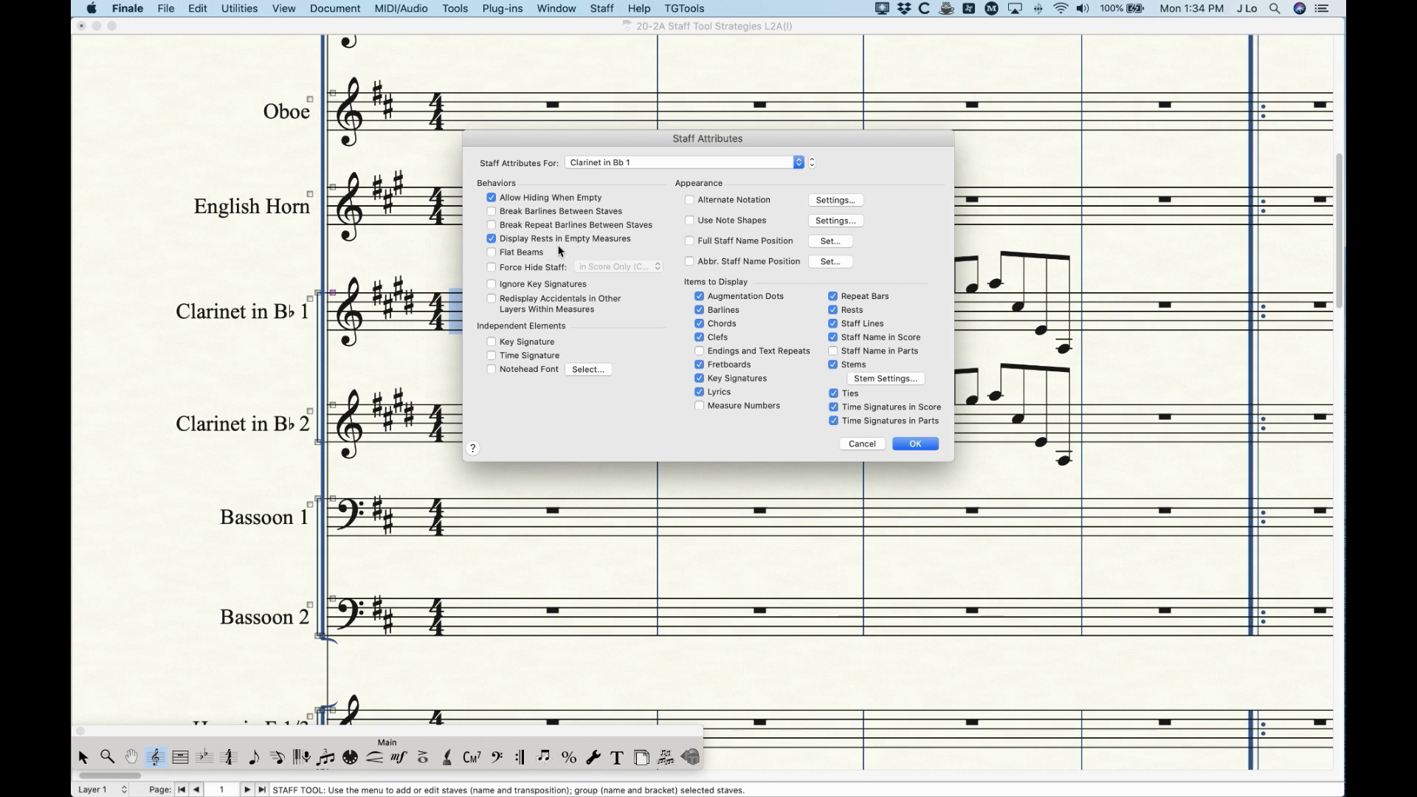
click(528, 253)
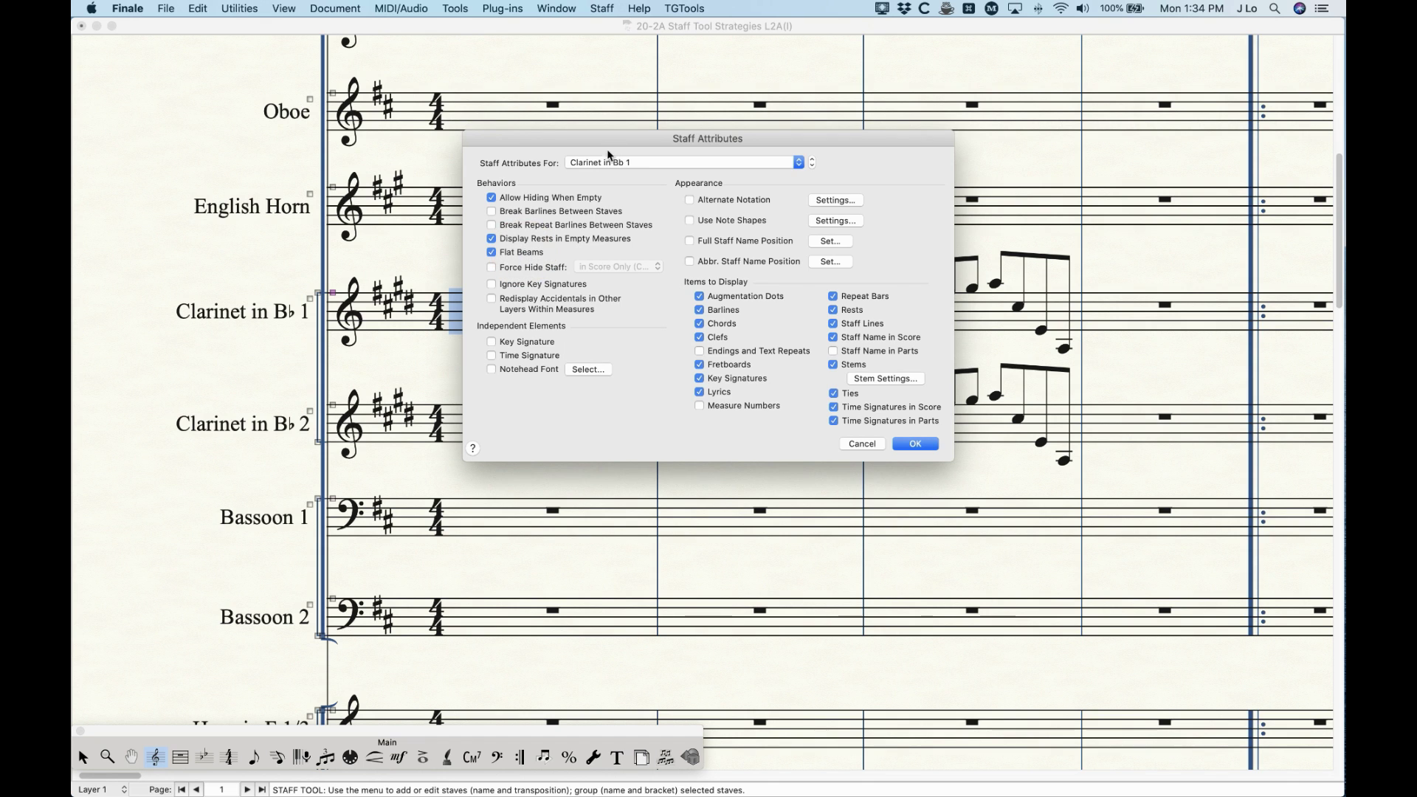
click(913, 443)
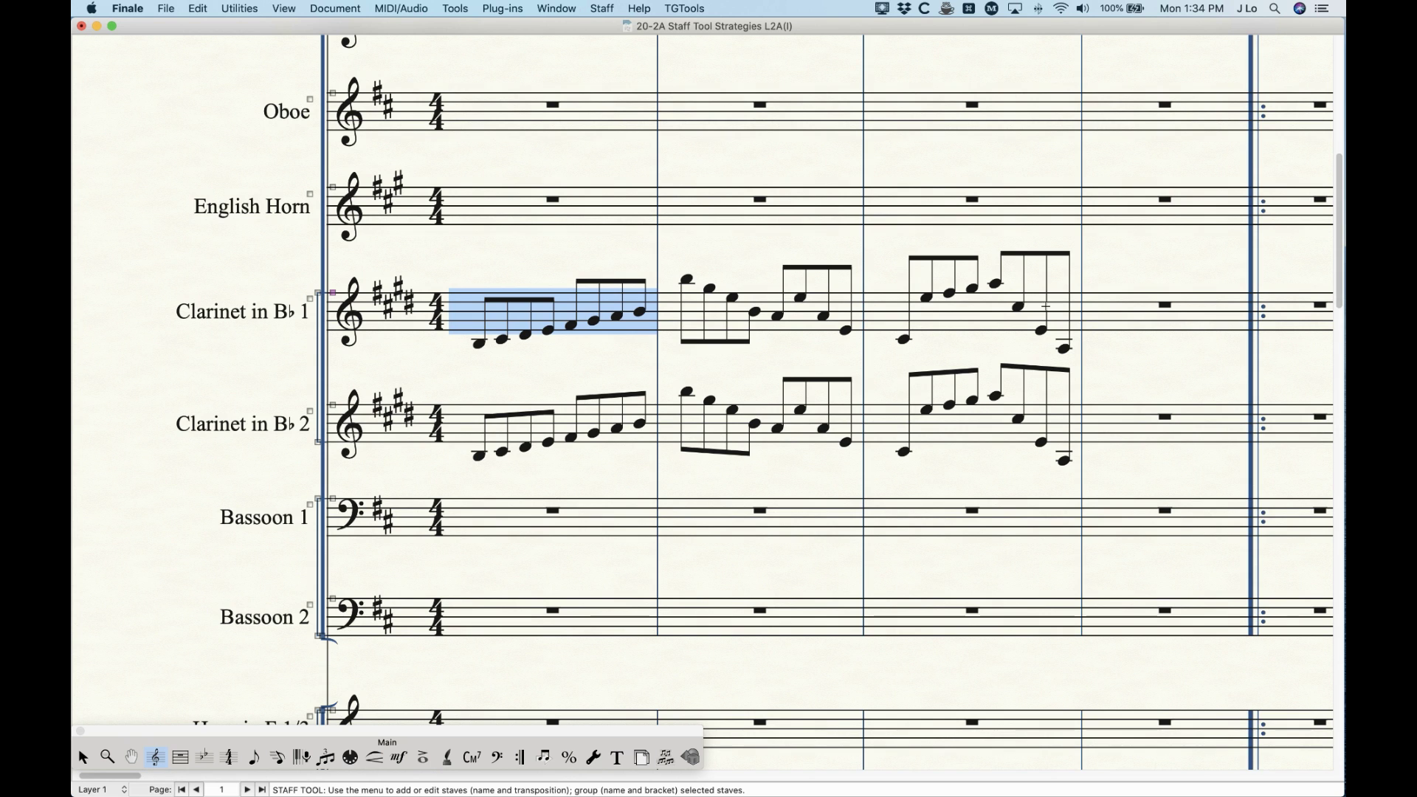
- Turn Flat Beams back off for Clarinet in B♭ 1 and apply the change
double_click(563, 307)
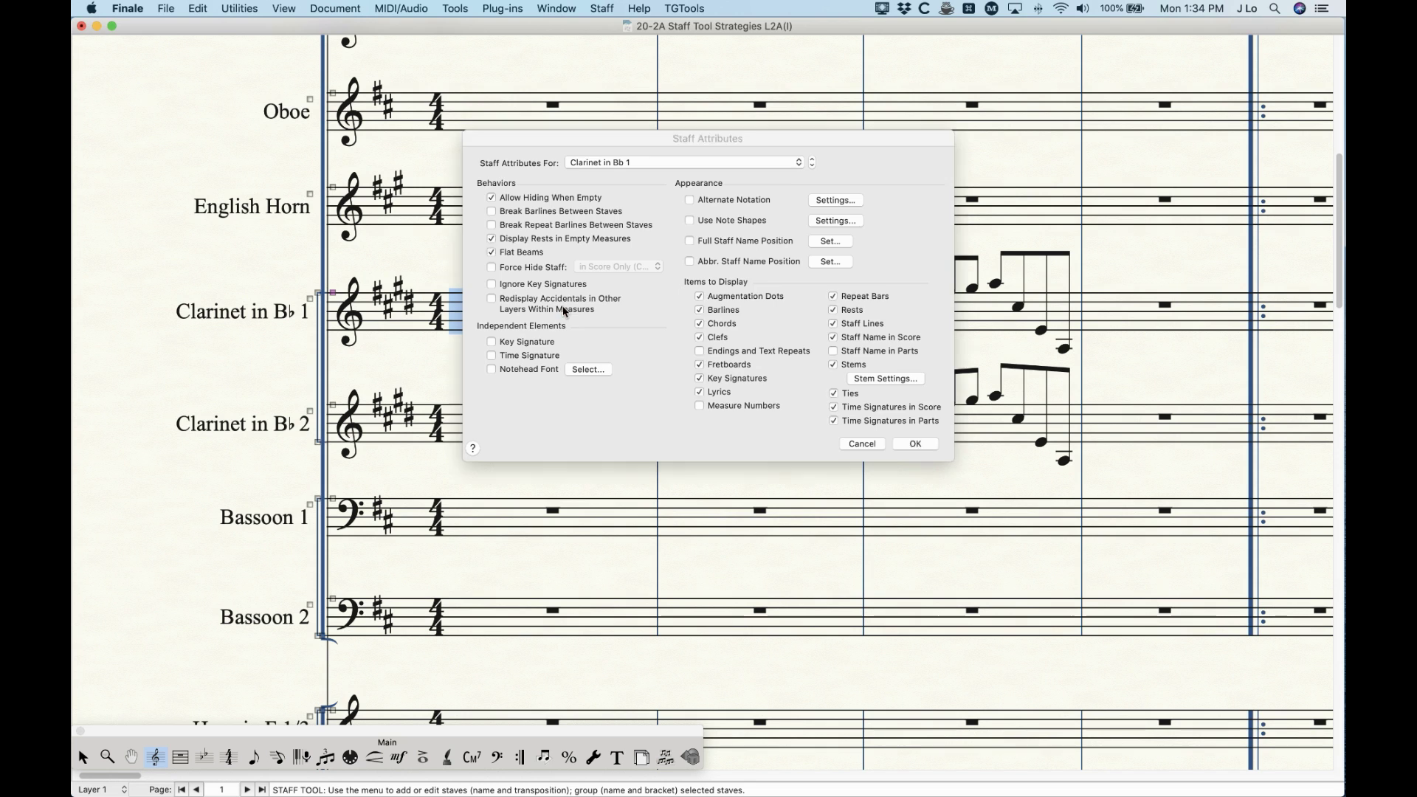
click(527, 257)
click(914, 444)
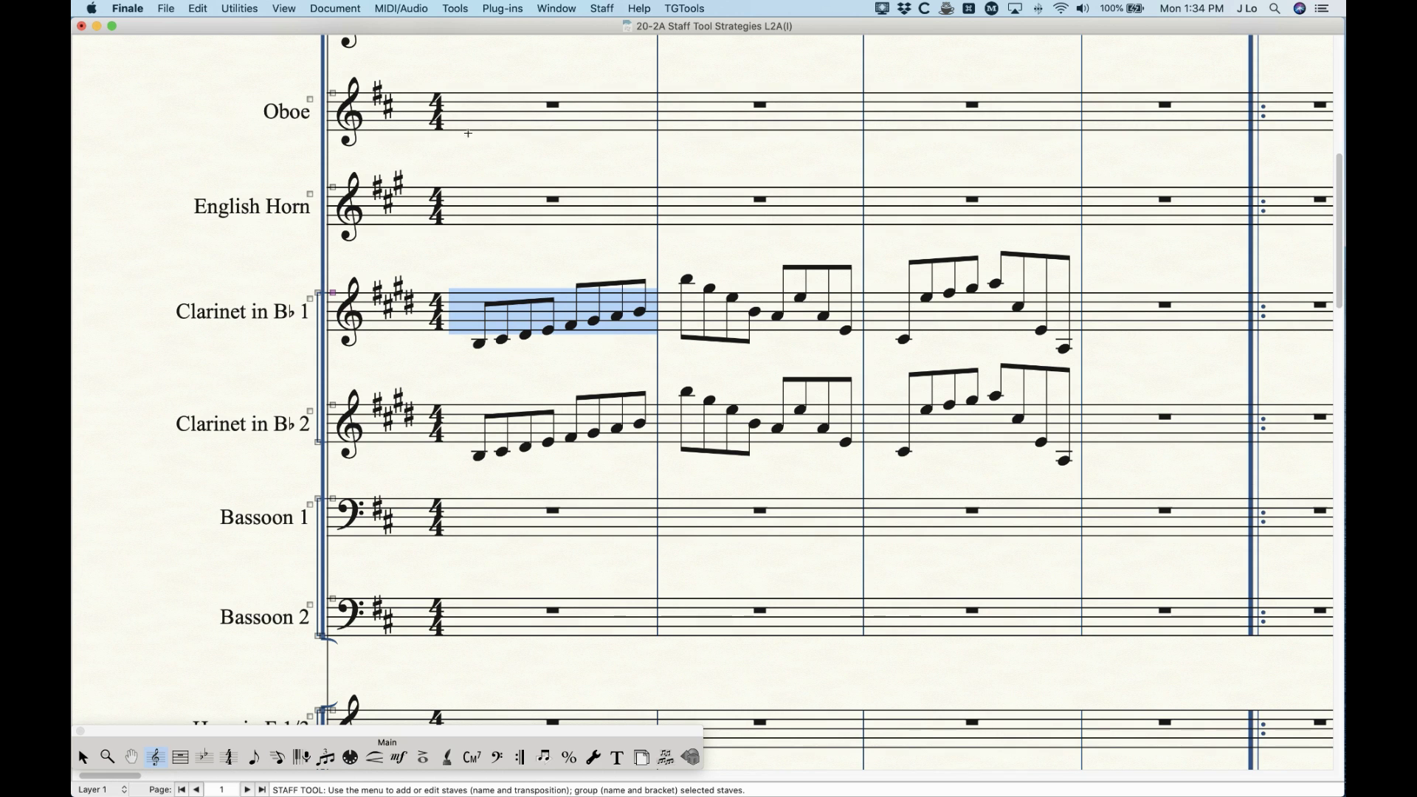
- Set the document's Beaming Style to Flatten All Beams, and check the Flat Beams option in Clarinet in B♭ 1's staff attributes
click(350, 8)
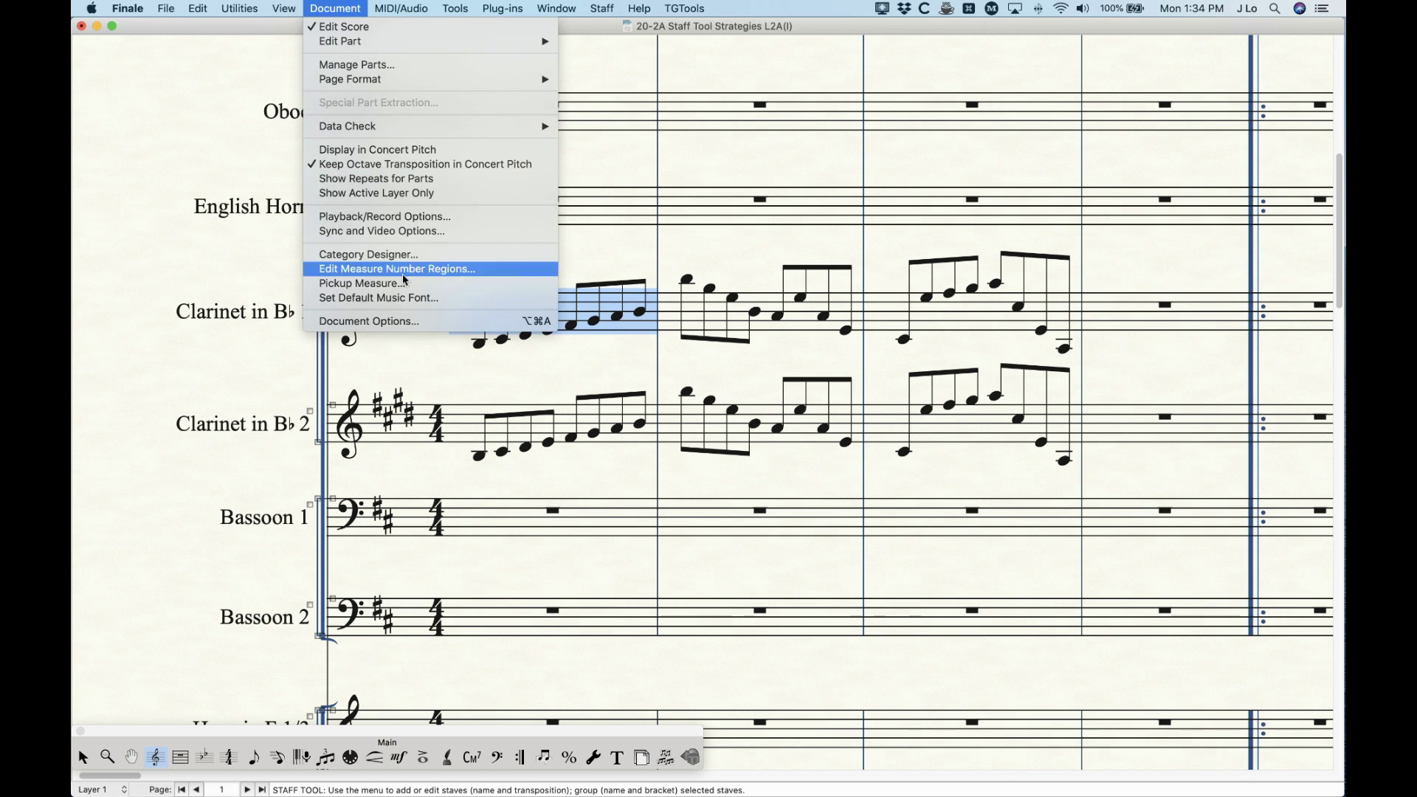
click(394, 322)
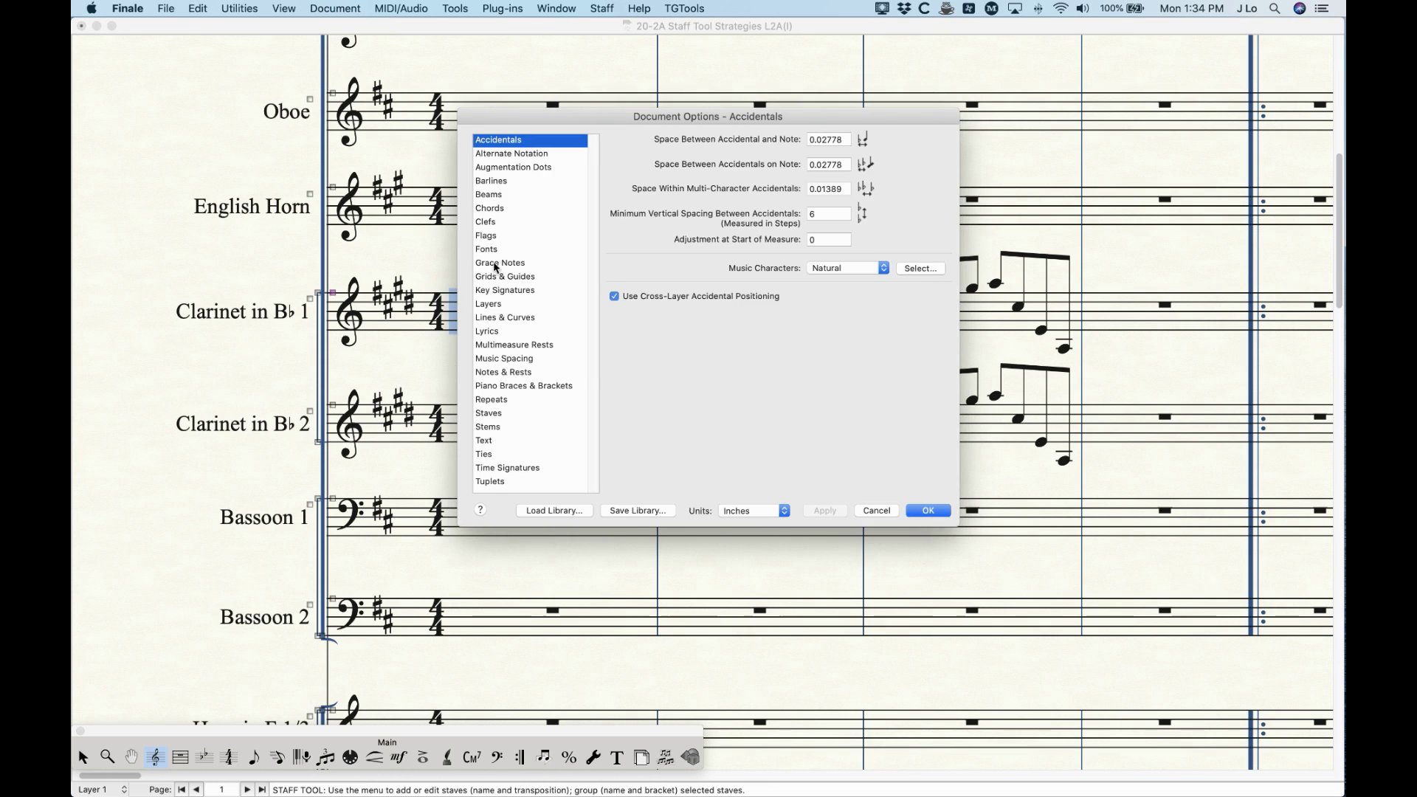
click(483, 195)
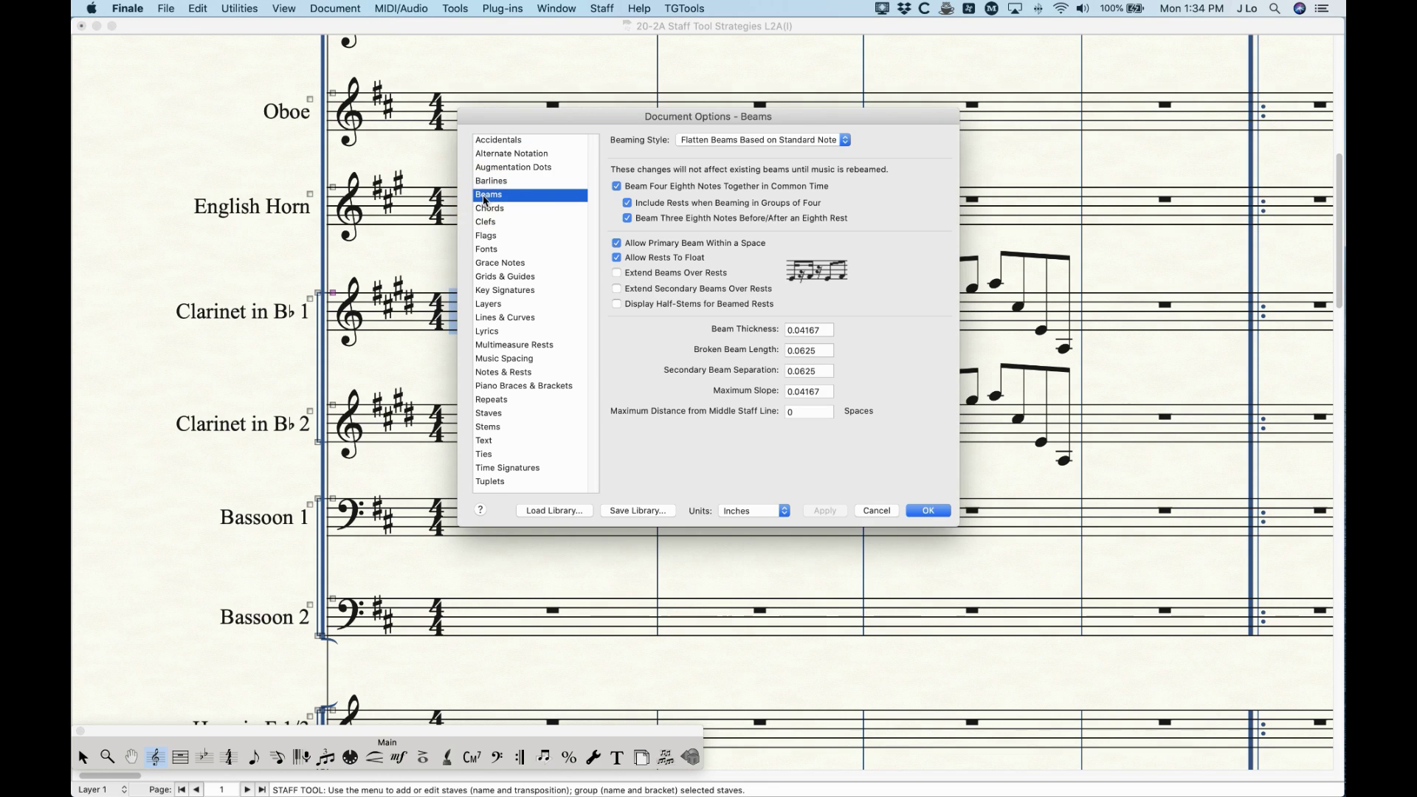
click(734, 140)
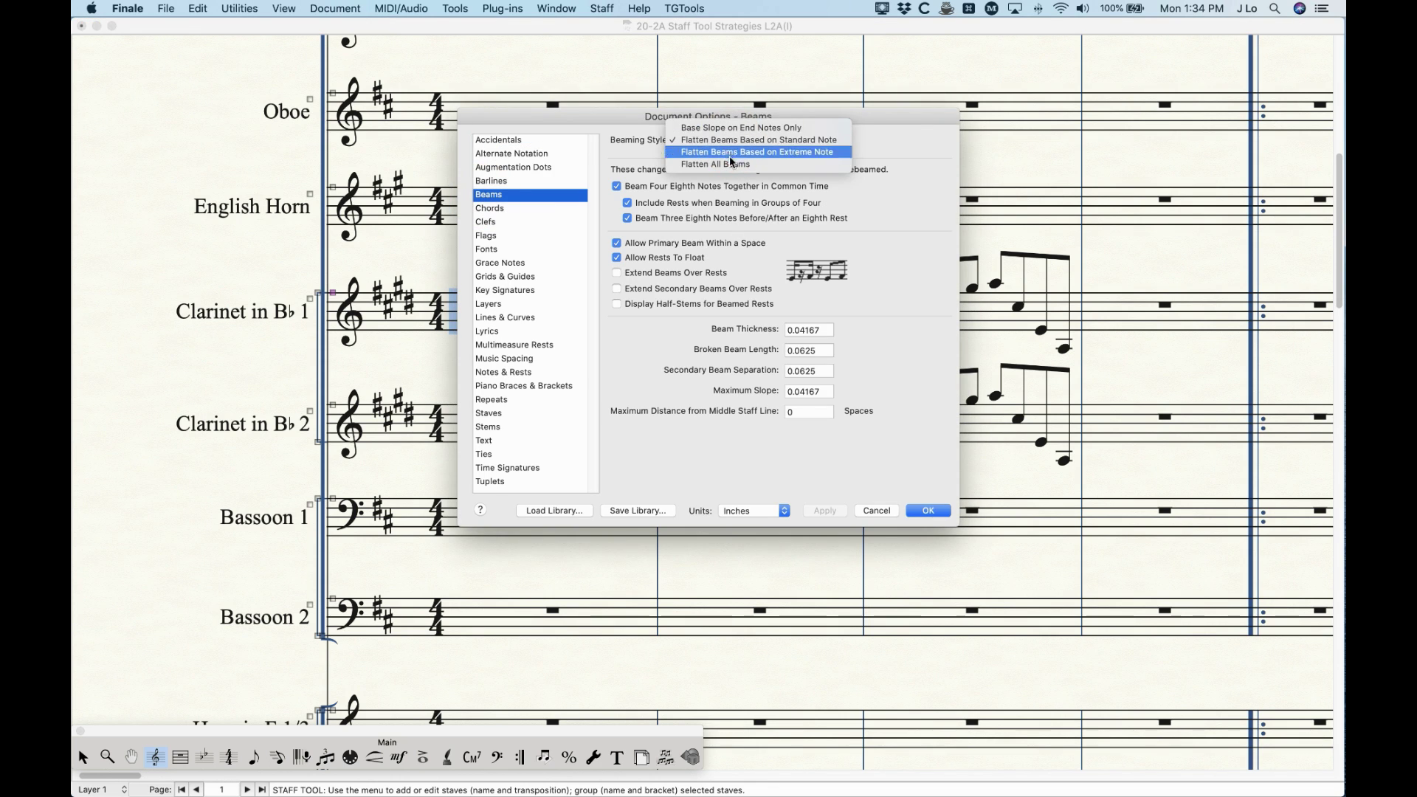
click(724, 163)
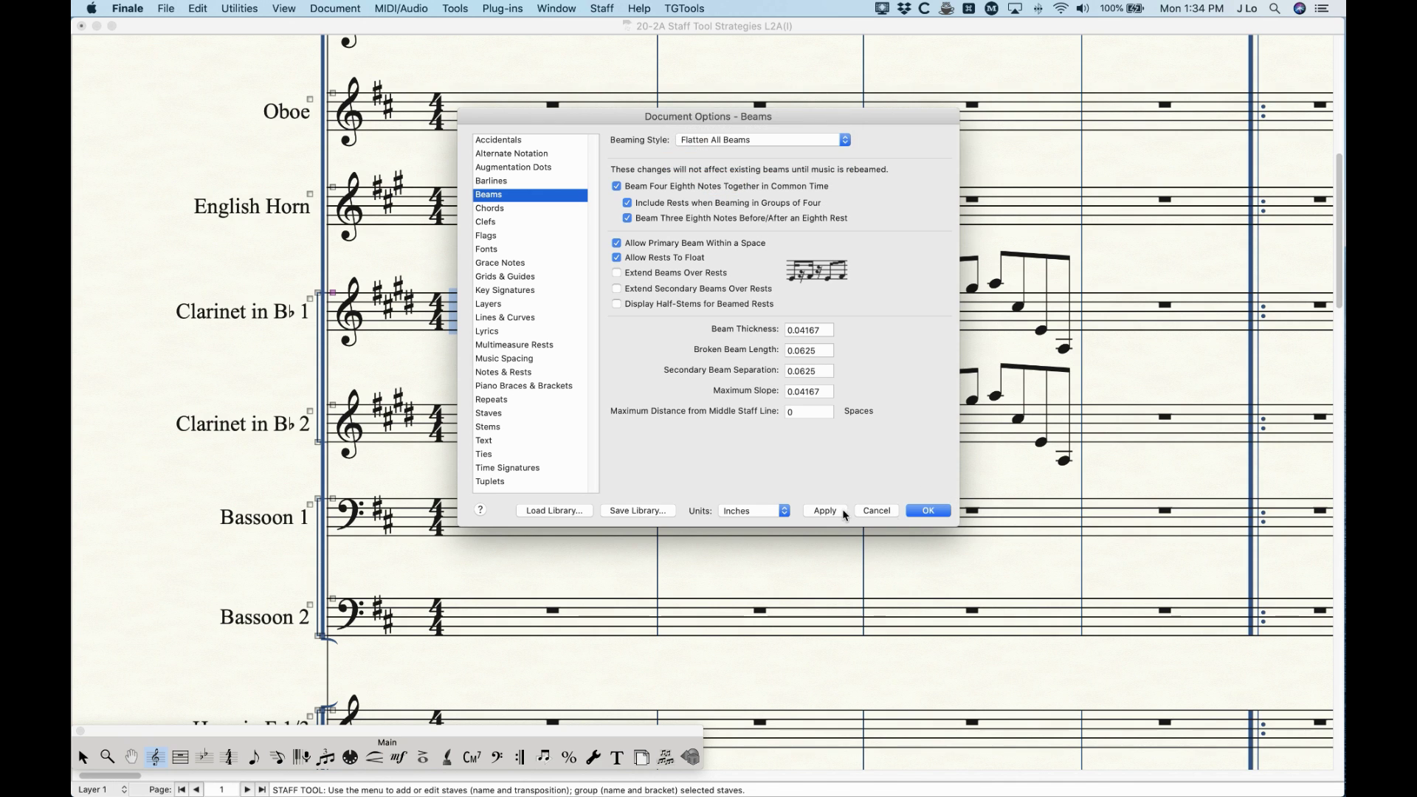
click(824, 510)
click(927, 511)
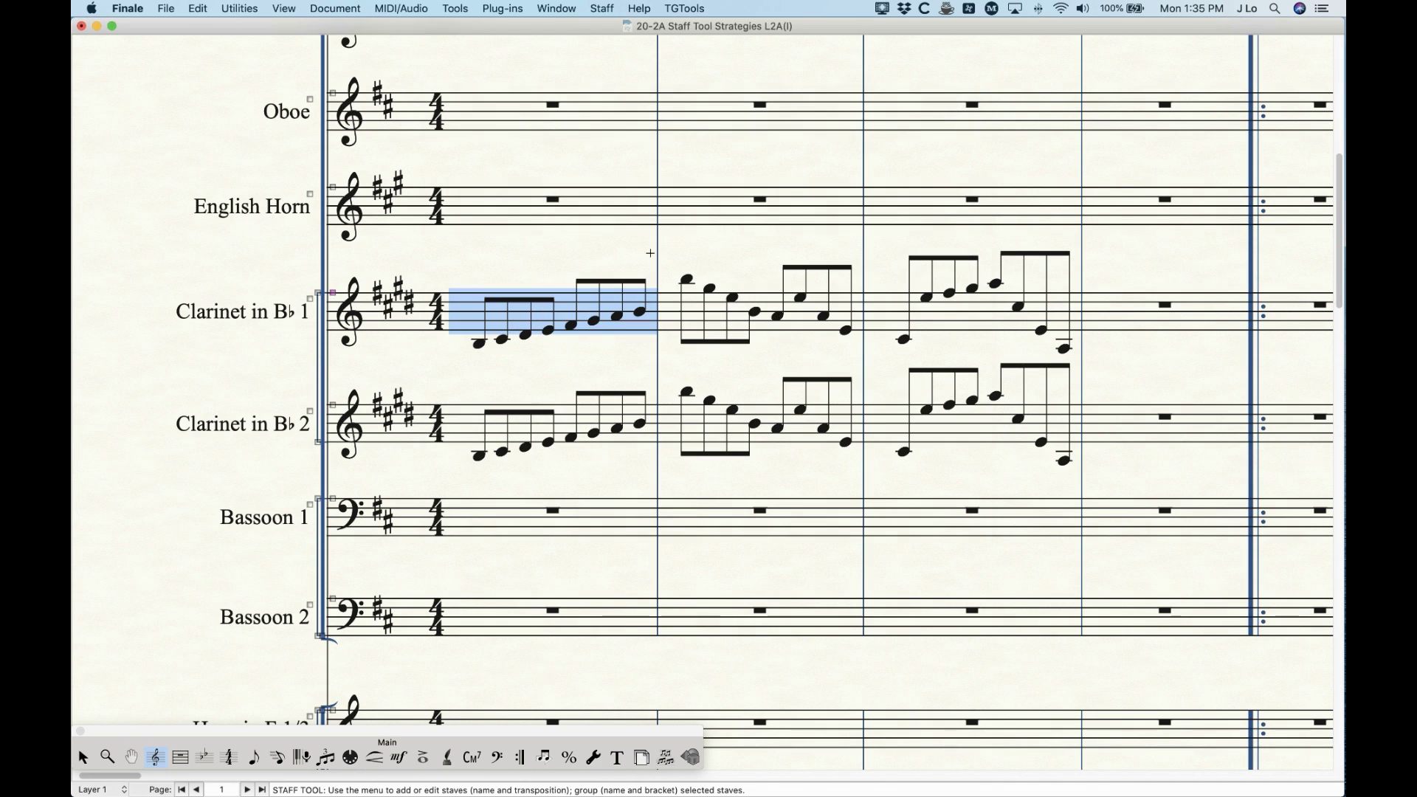
double_click(569, 328)
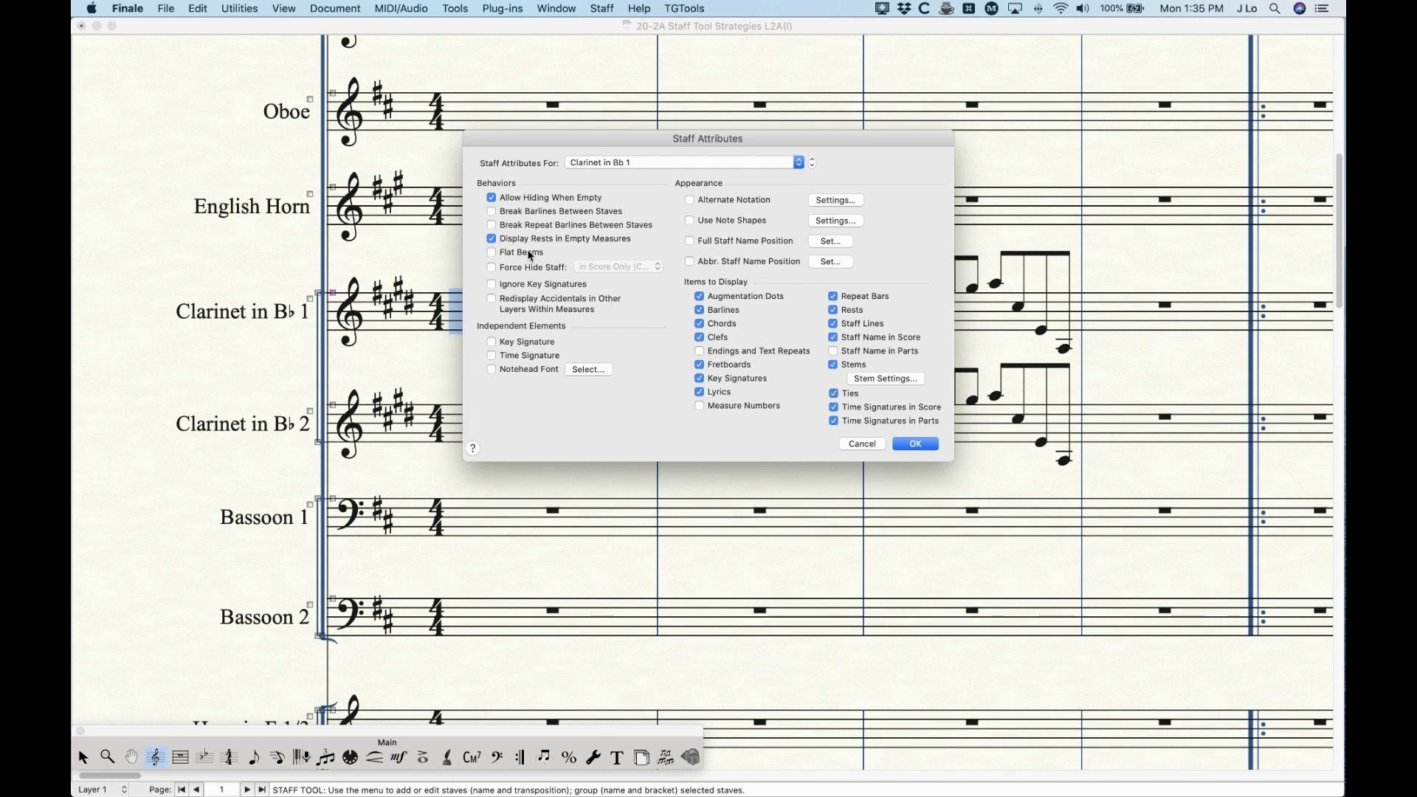
click(916, 443)
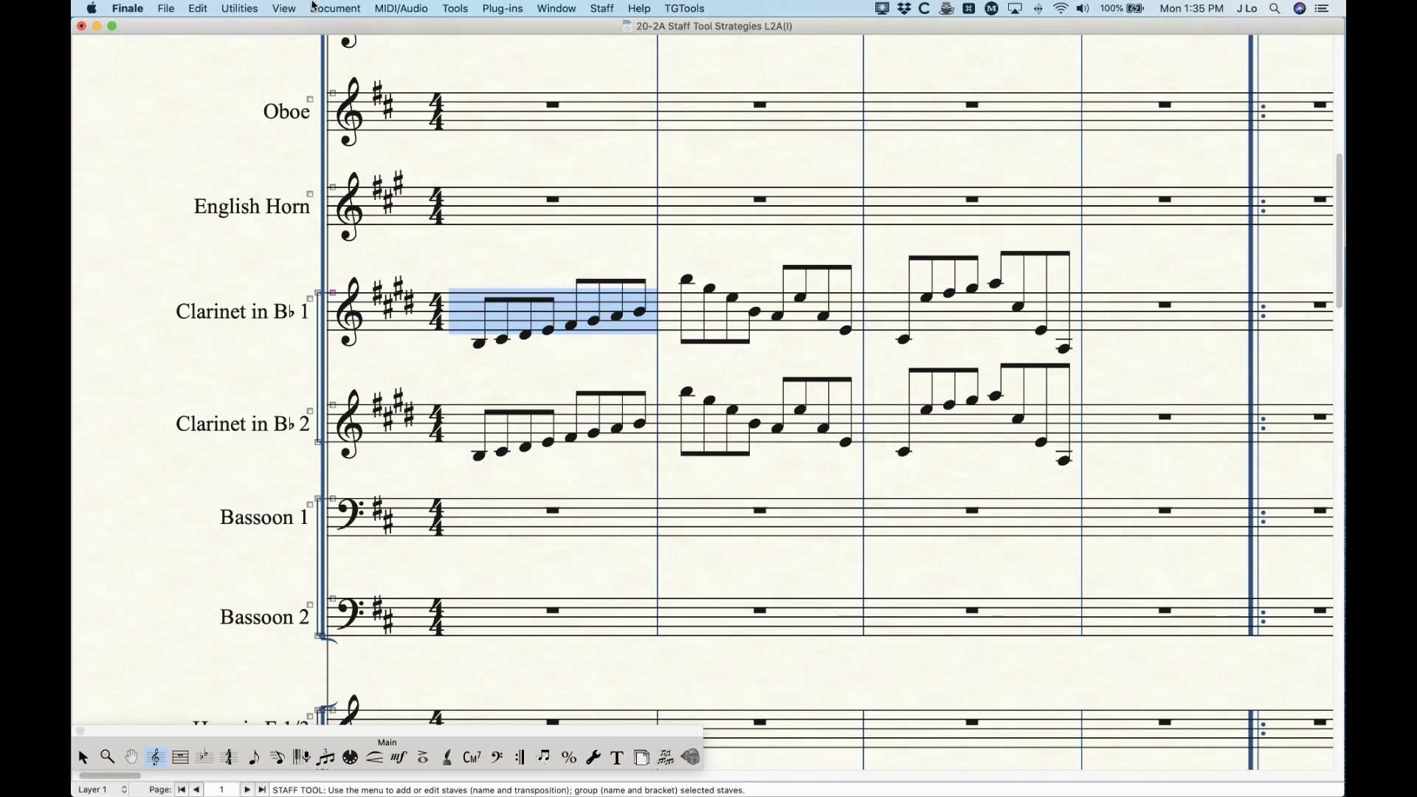
- Set the document's Beaming Style back to Flatten Beams Based on Standard Note
click(334, 8)
click(384, 320)
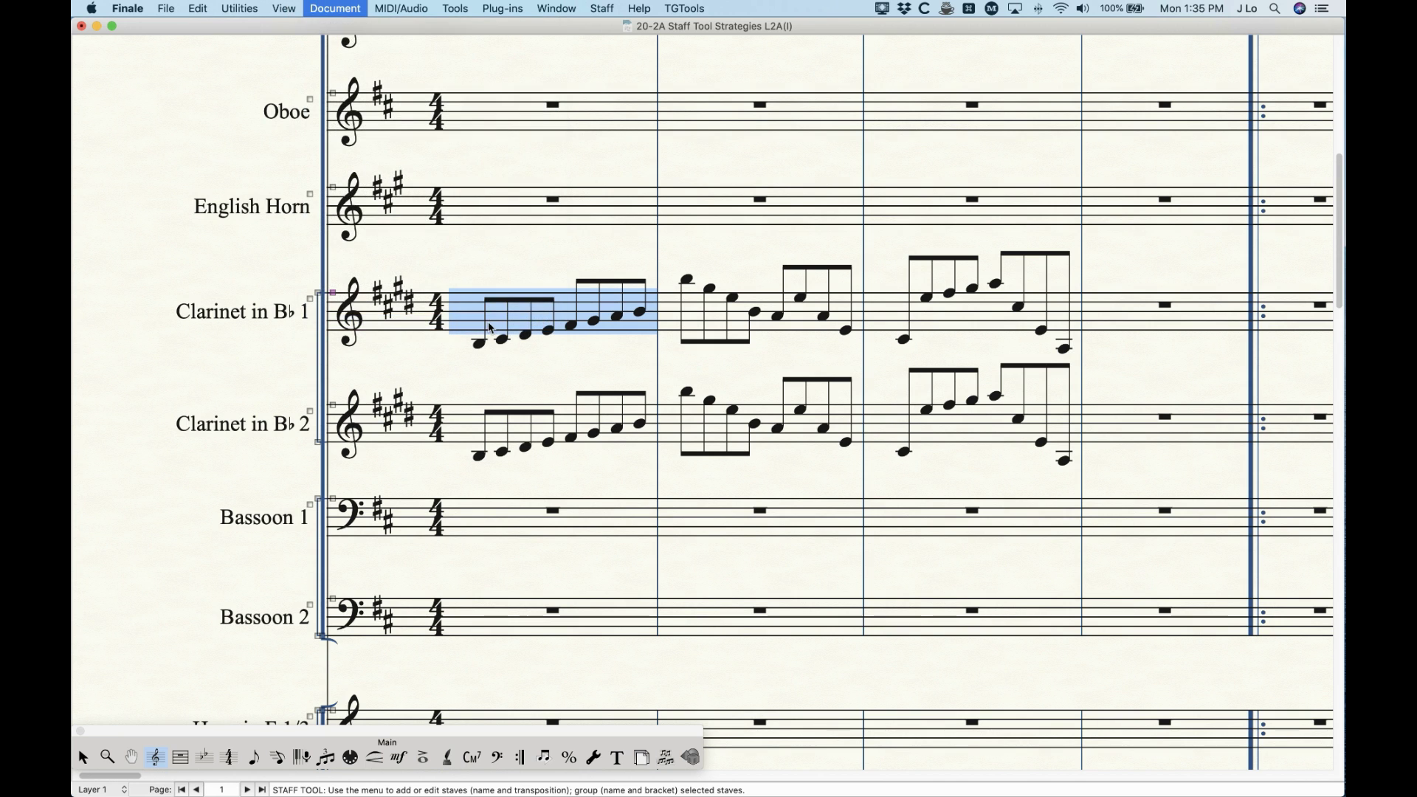
click(735, 140)
click(804, 305)
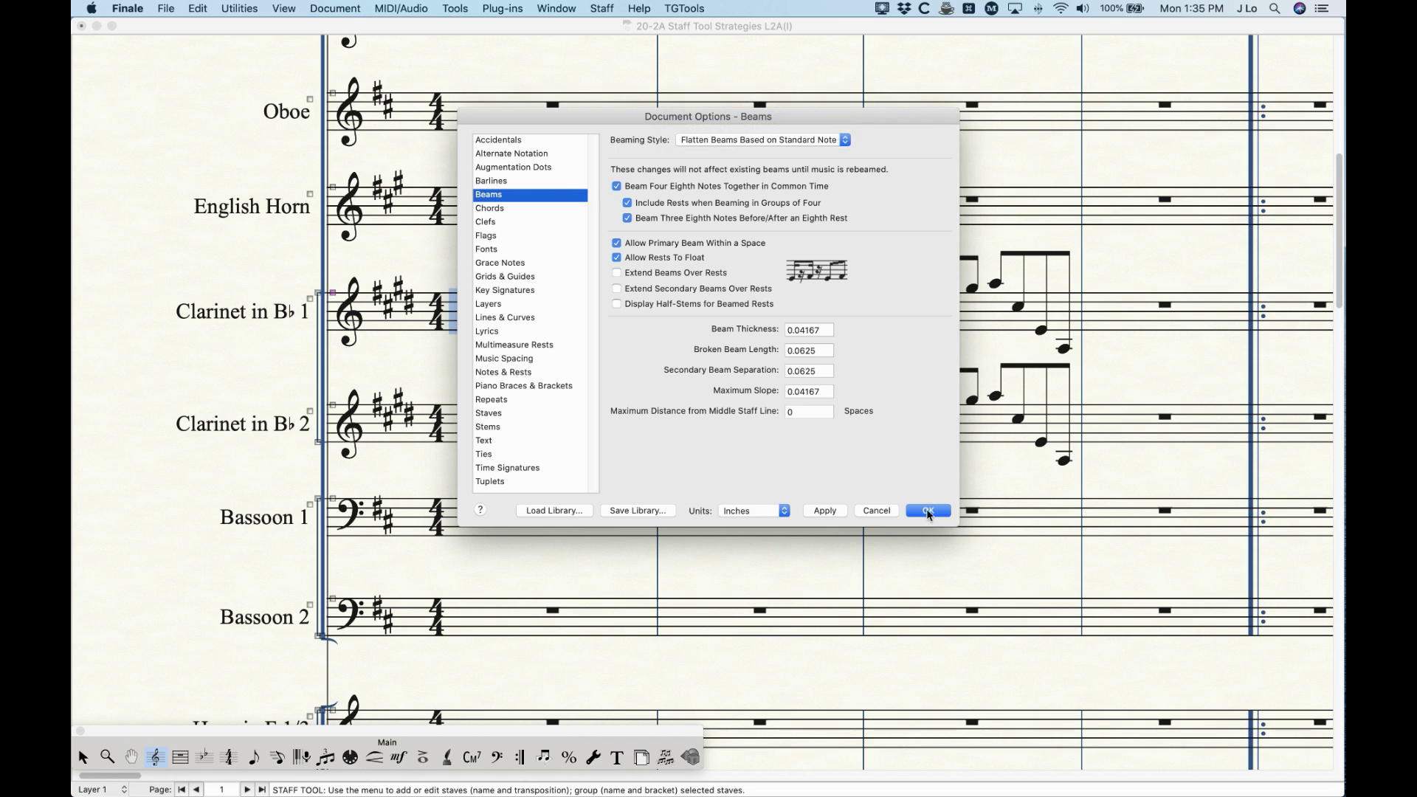
click(927, 510)
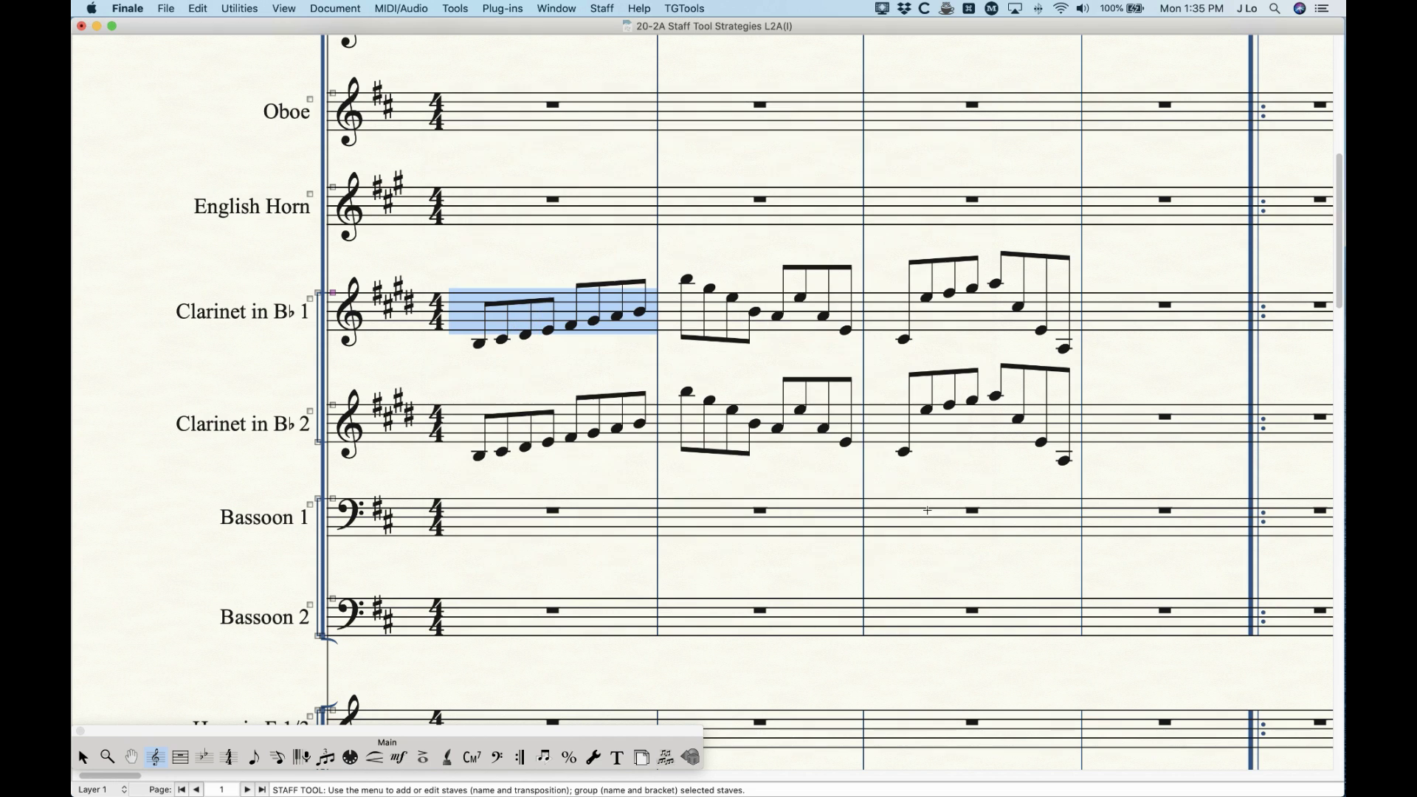
- Apply Flat Beams to the Clarinet in B♭ 1 staff through its attributes, and turn the option off again
double_click(507, 318)
click(510, 254)
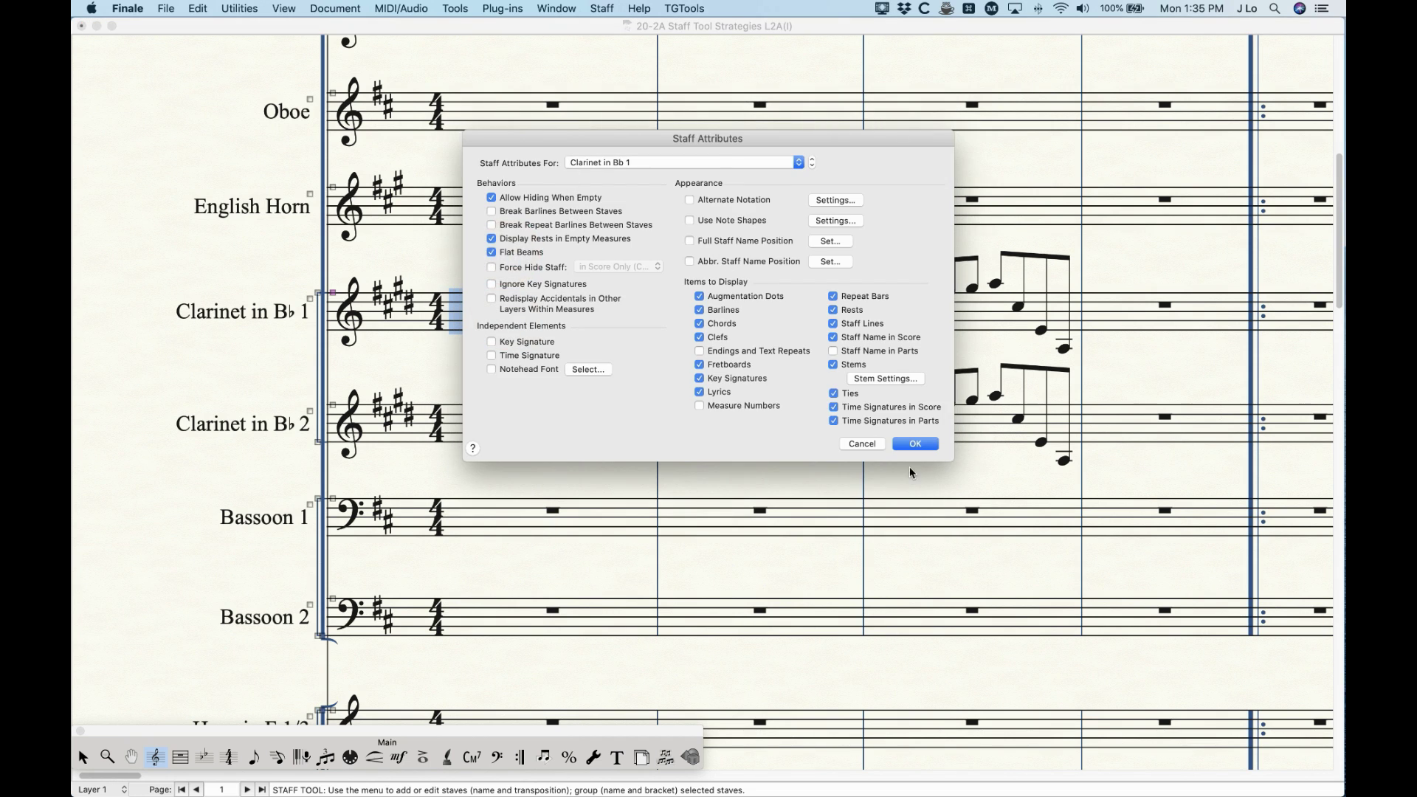
click(915, 443)
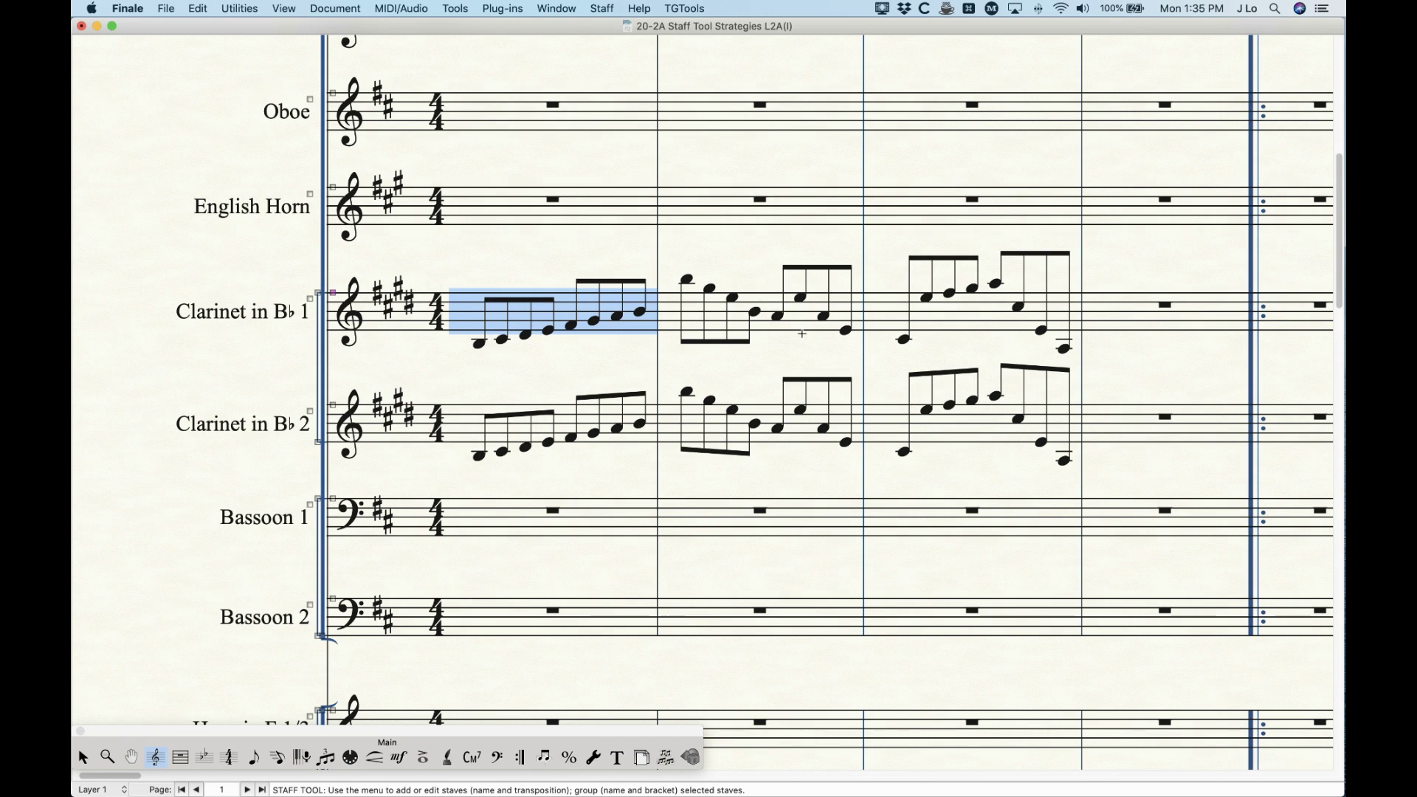
double_click(562, 308)
click(529, 257)
click(916, 444)
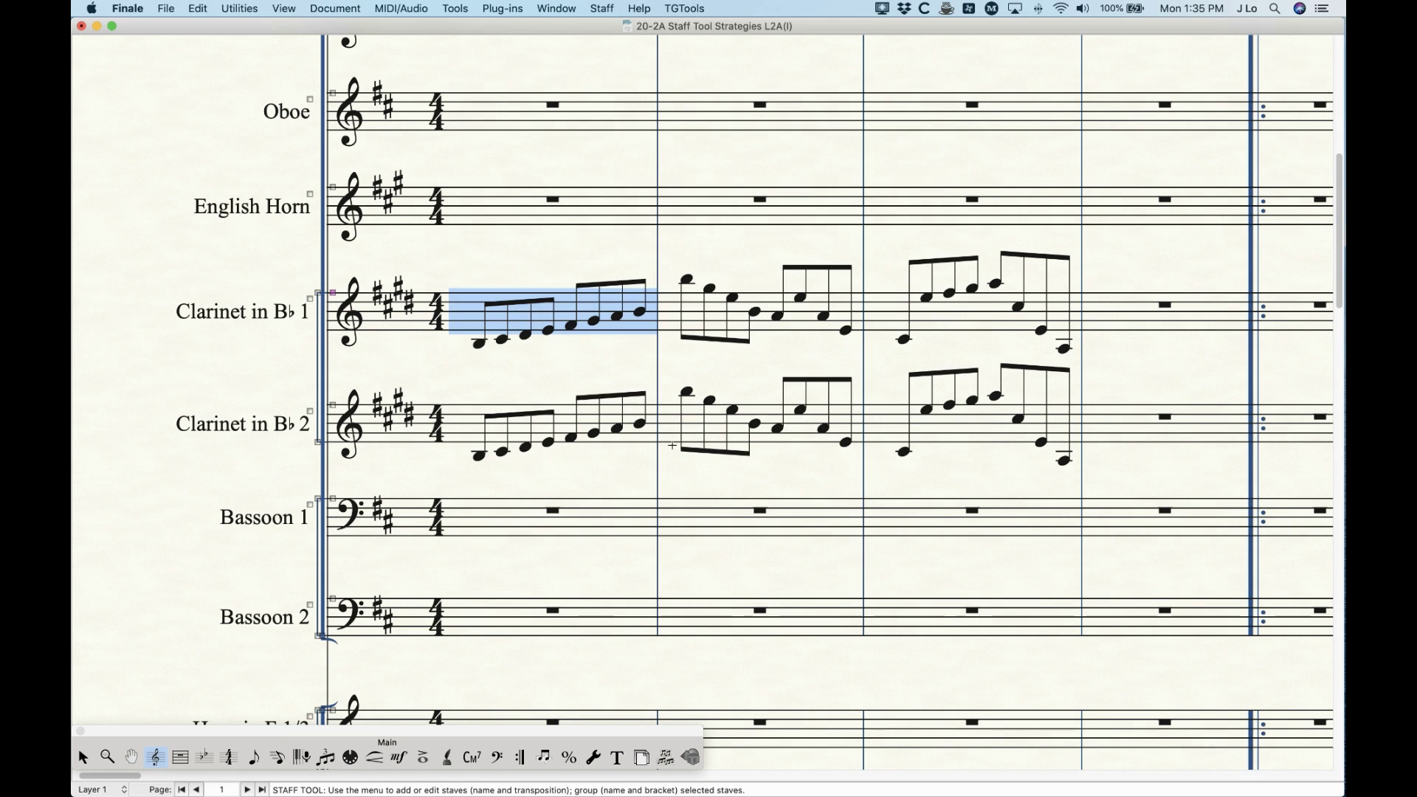
- Run the Flat Beams plug-in on the first two measures of Clarinet in B♭ 1, and undo it
click(82, 757)
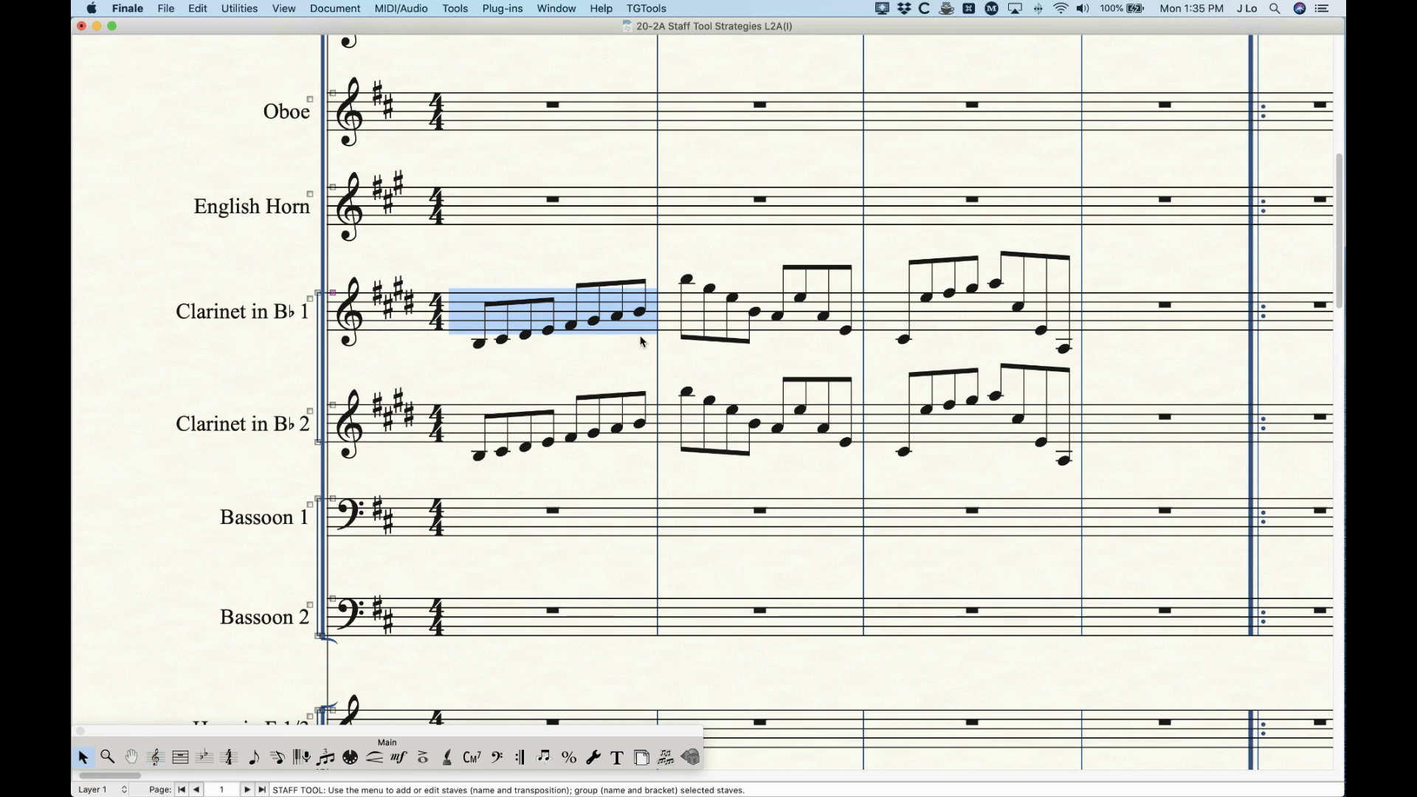
shift+click(763, 326)
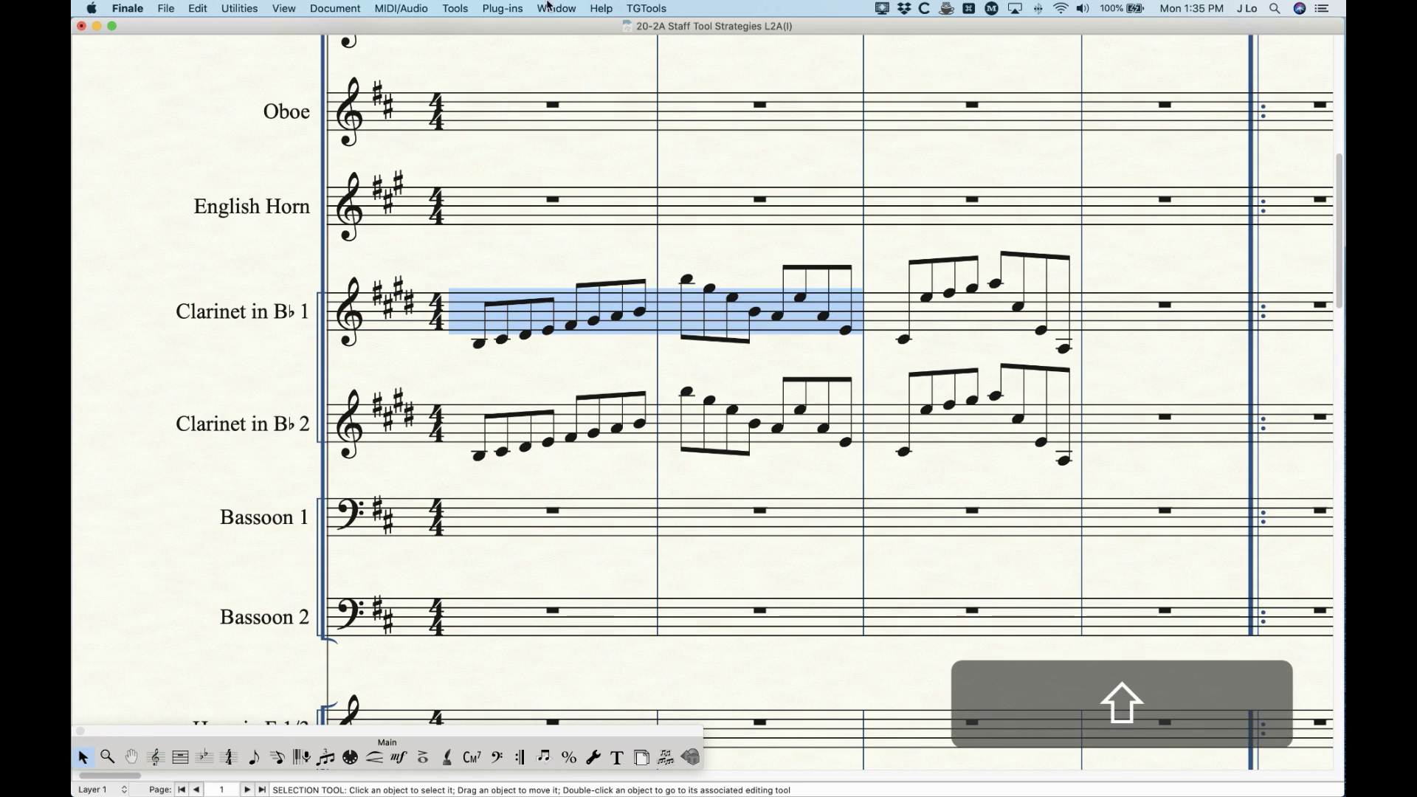
click(505, 7)
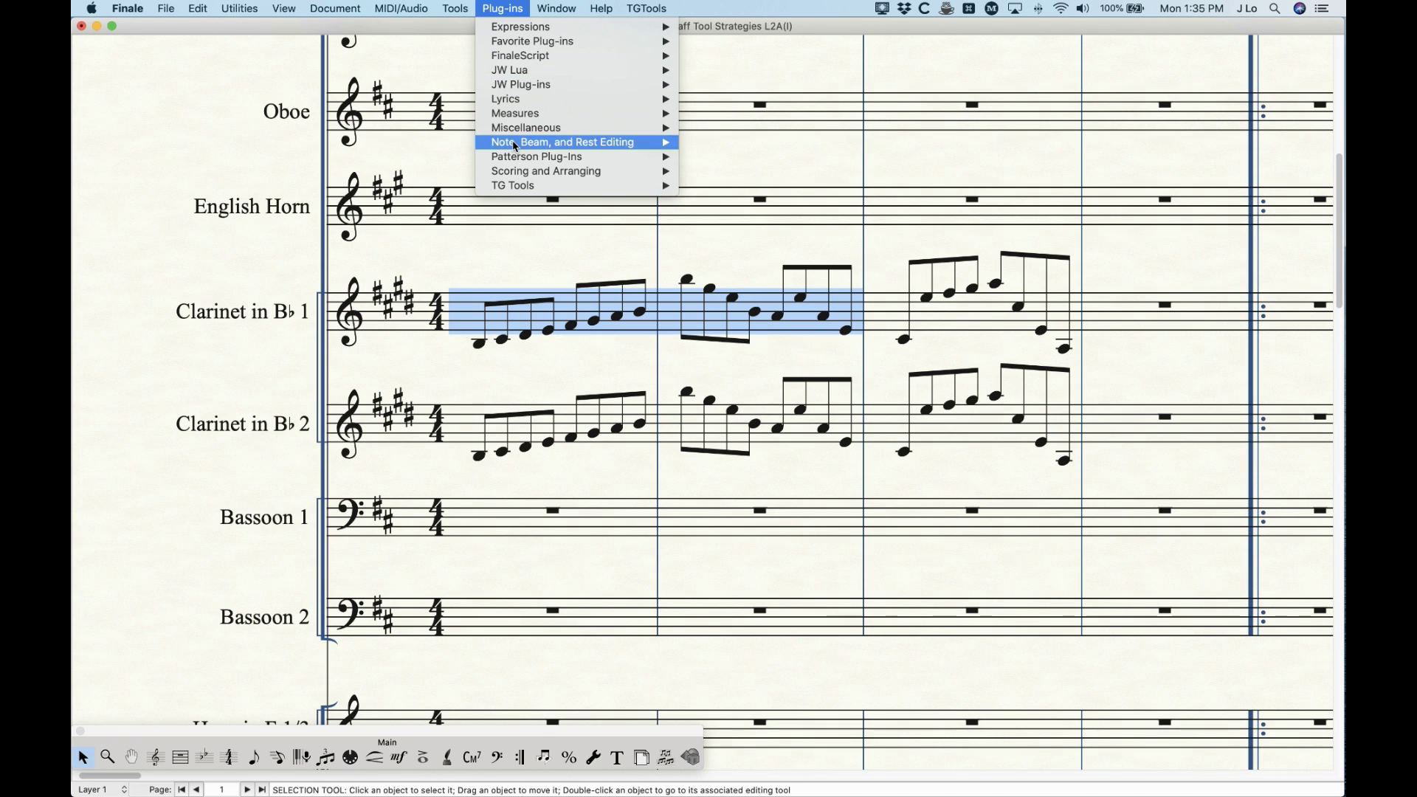
mouse_move(515, 146)
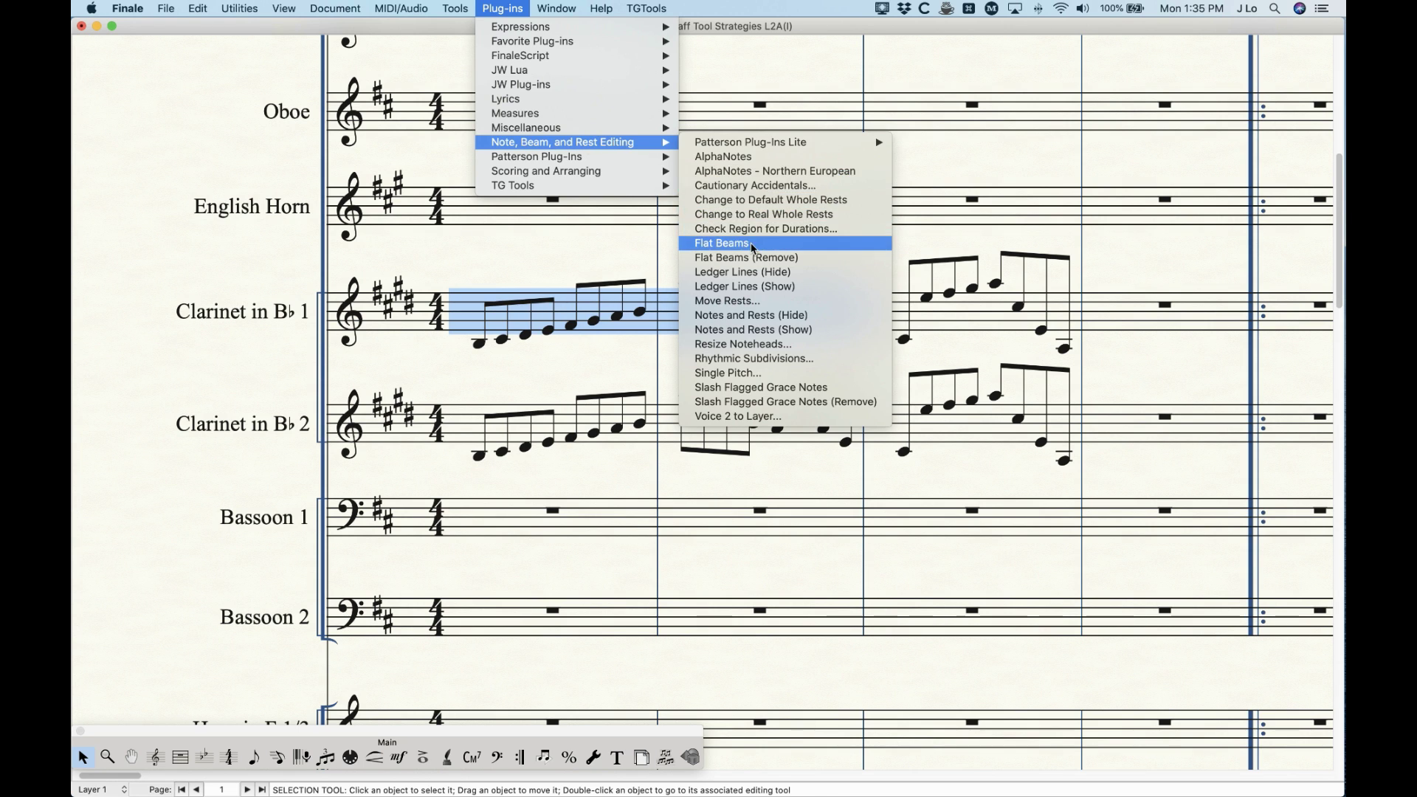
click(723, 243)
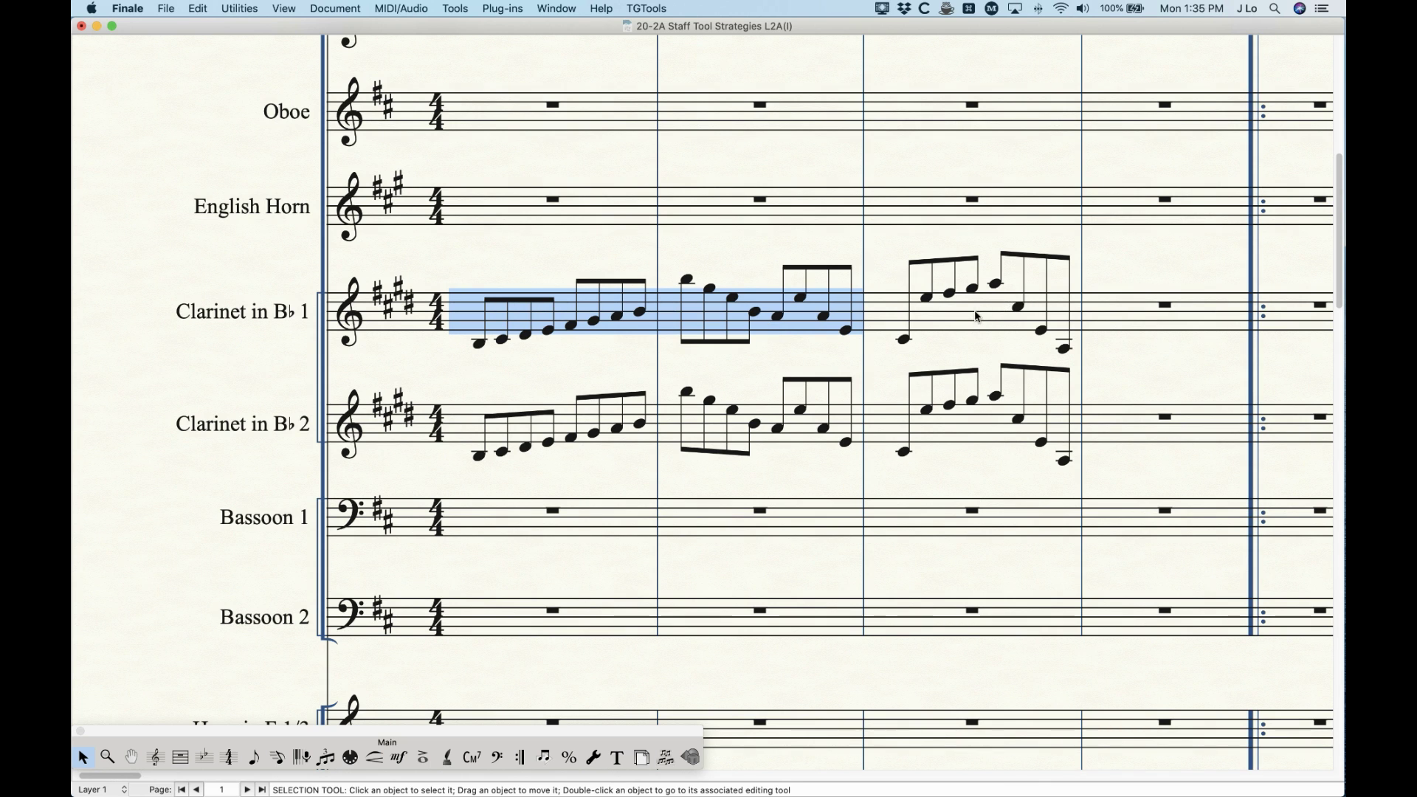
key(super+z)
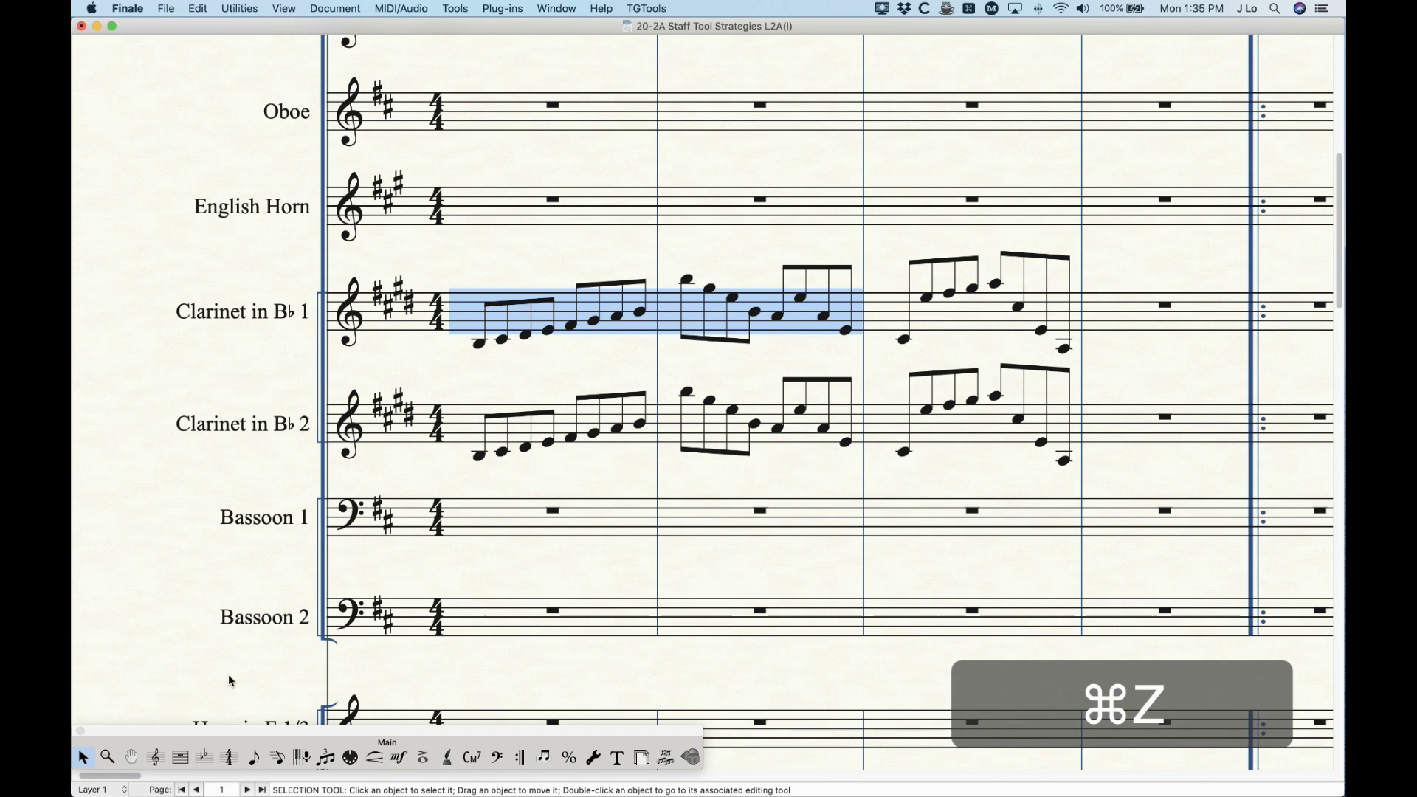
- In Clarinet in B♭ 1's staff attributes, turn on Force Hide Staff, view its hiding choices, and turn it off again
click(156, 756)
double_click(555, 308)
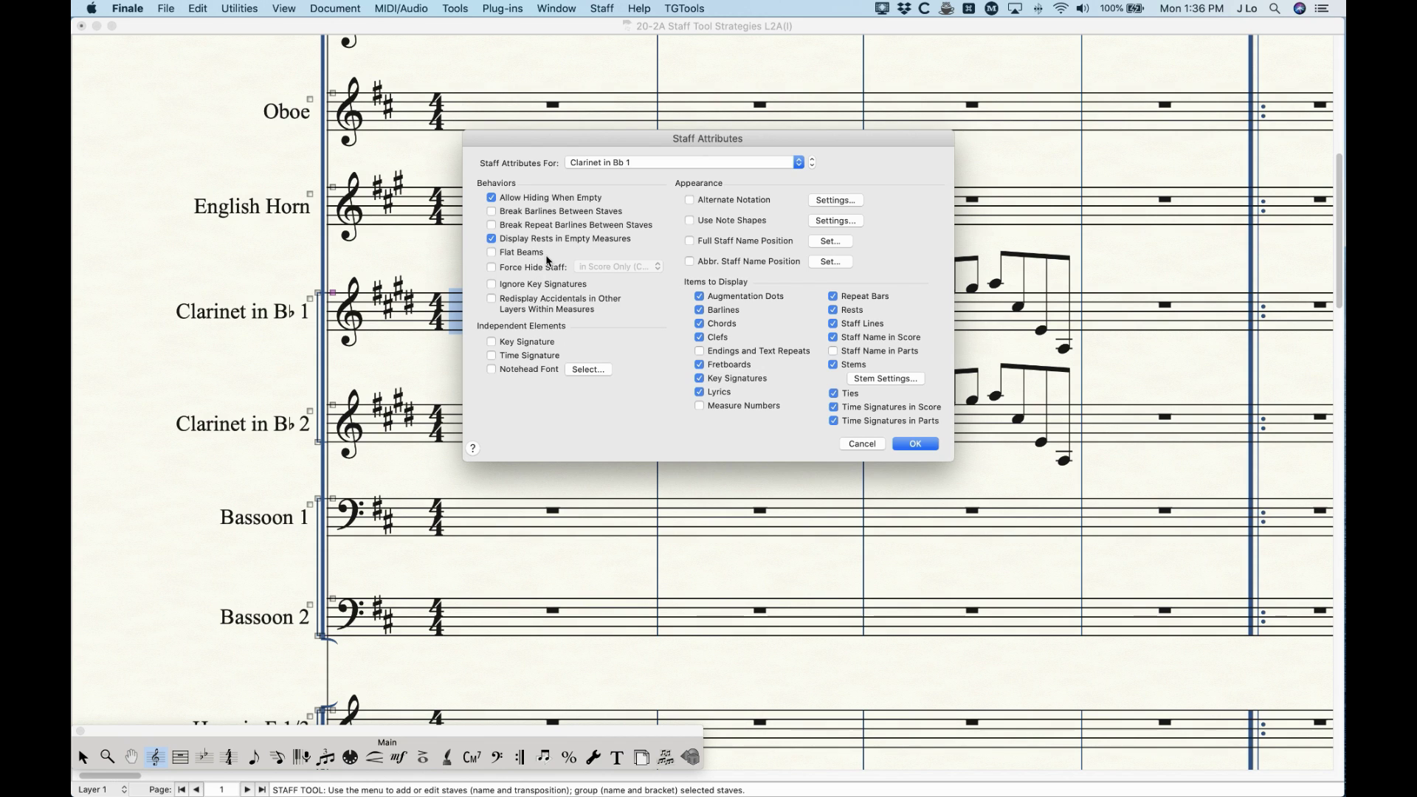
click(544, 268)
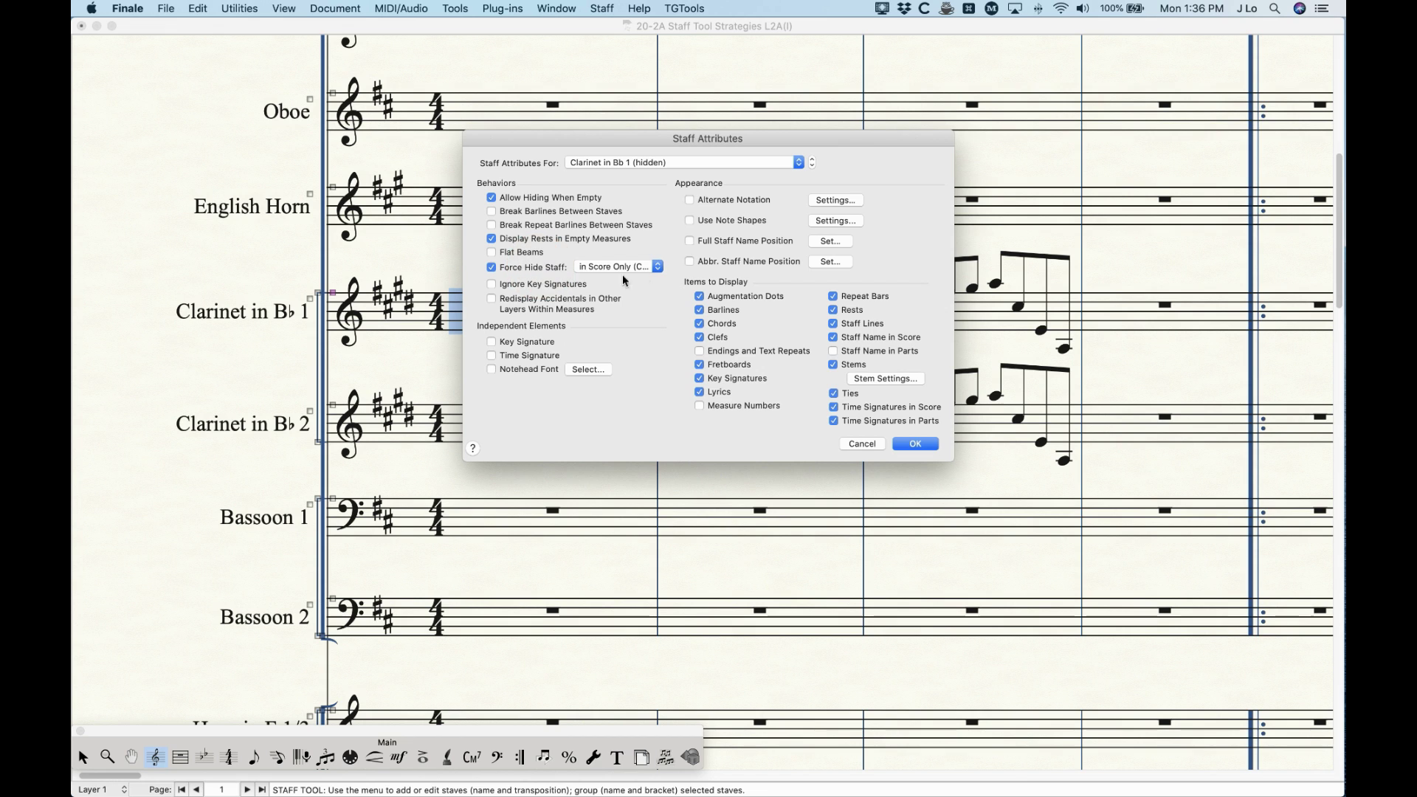
click(624, 268)
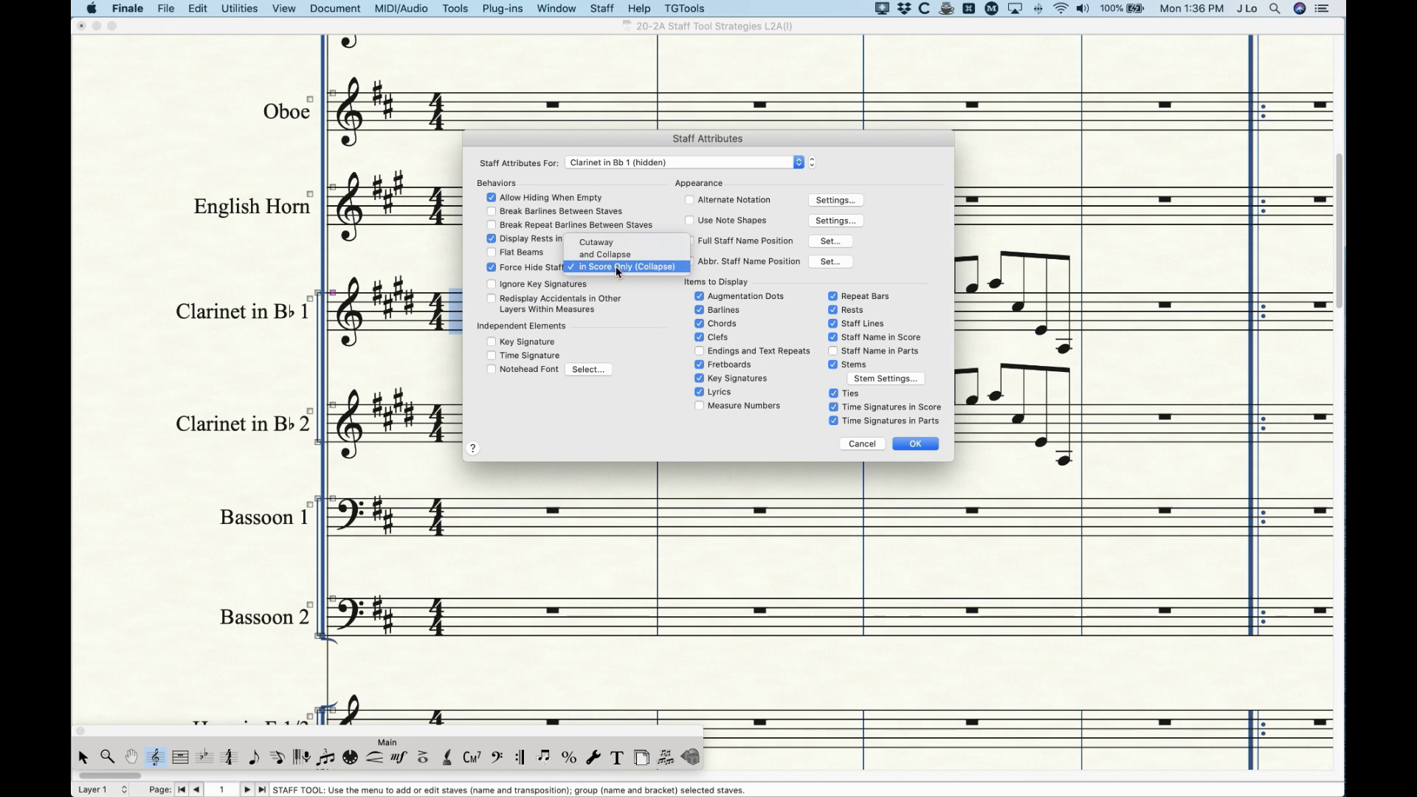
click(515, 271)
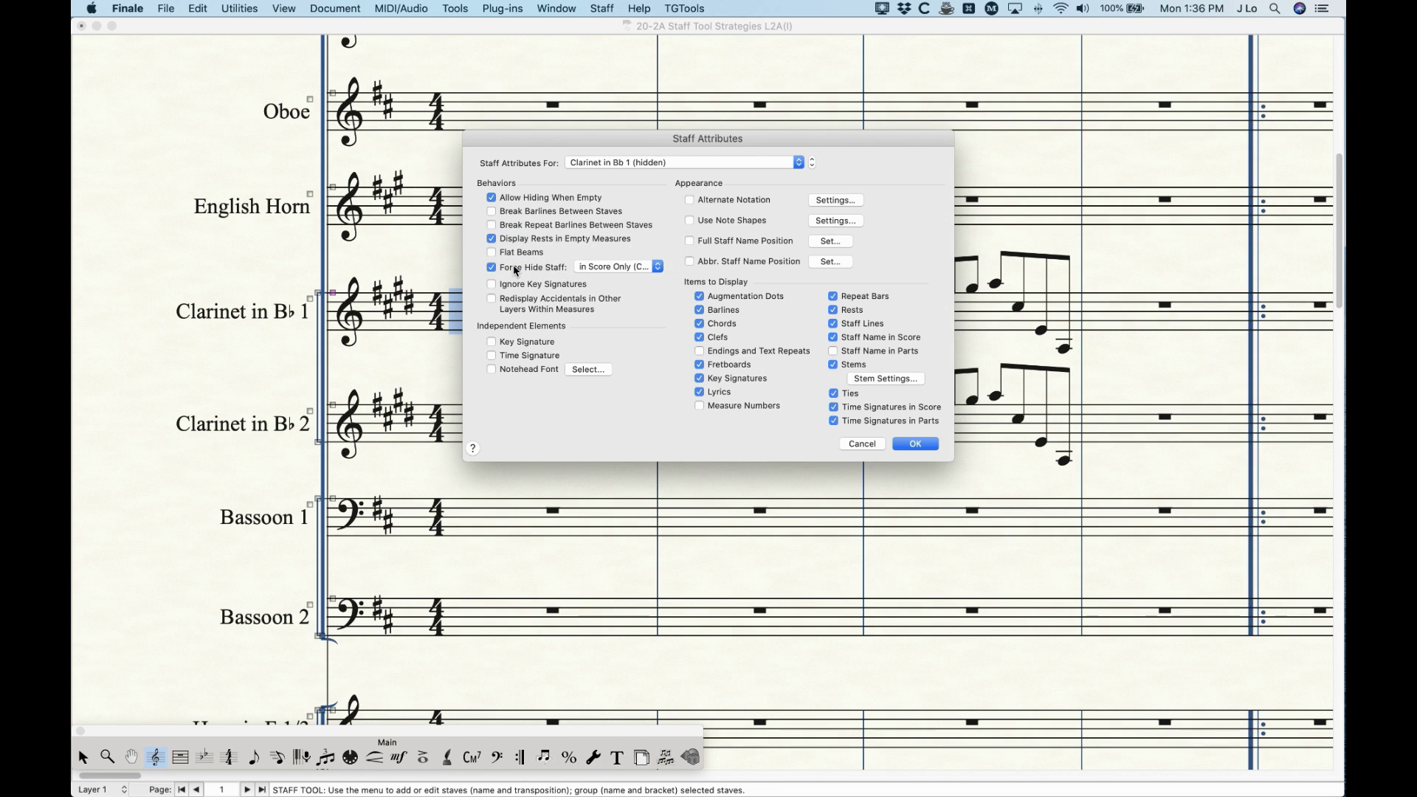
click(515, 269)
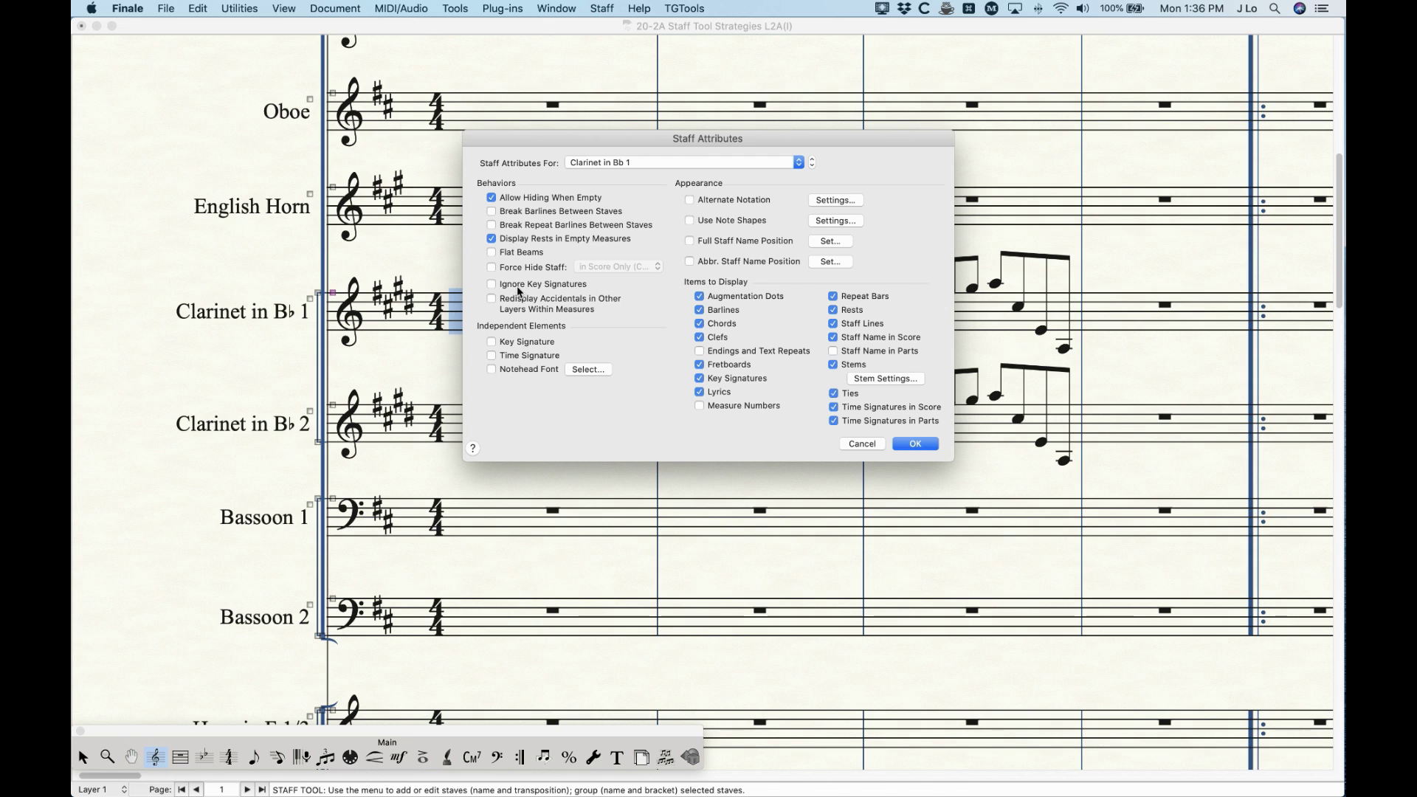
- Turn on Ignore Key Signatures for Clarinet in B♭ 1 and apply the change
click(516, 284)
click(914, 443)
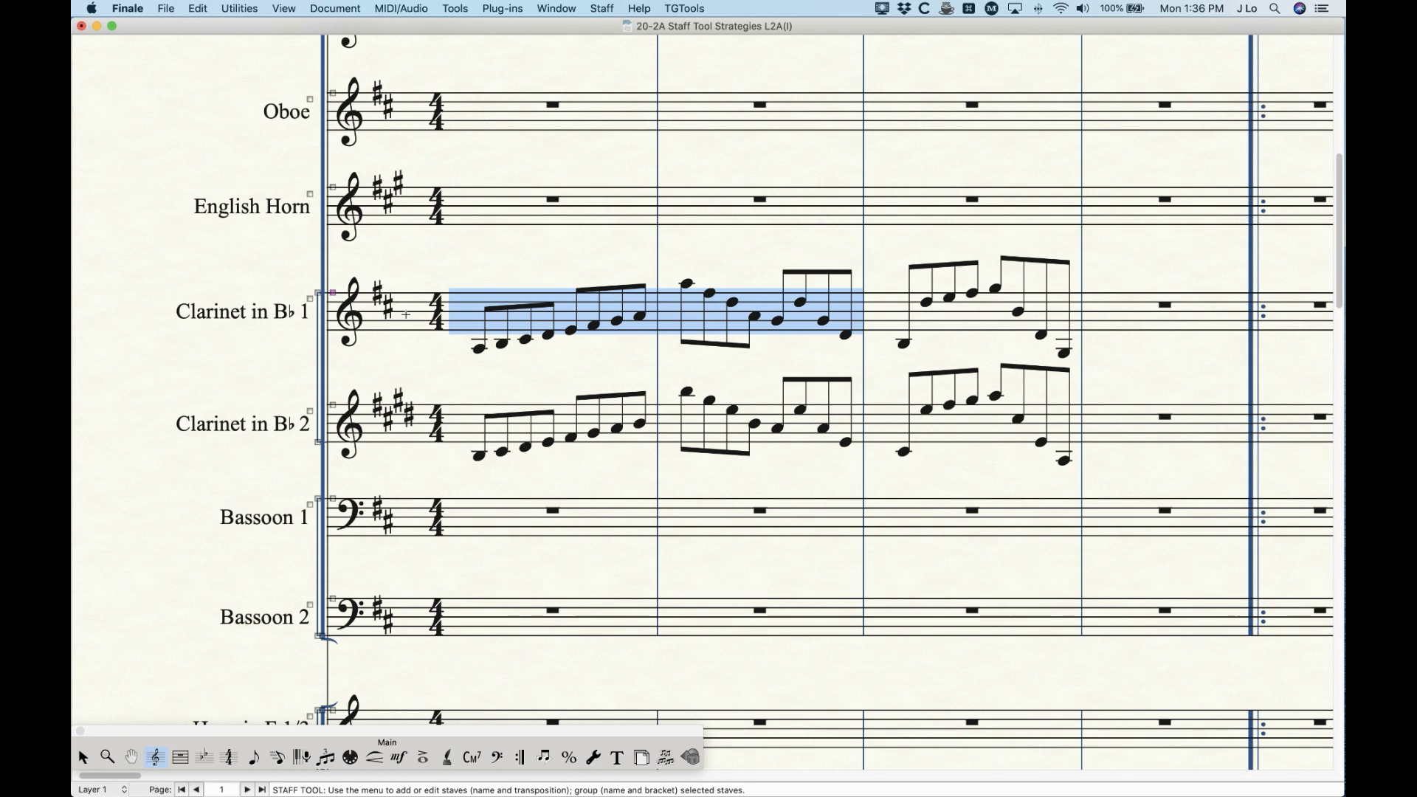
click(338, 8)
click(522, 240)
- Try turning off Ignore Key Signatures in the staff attributes of Clarinet in B♭ 1, and cancel the dialog
click(564, 310)
double_click(564, 310)
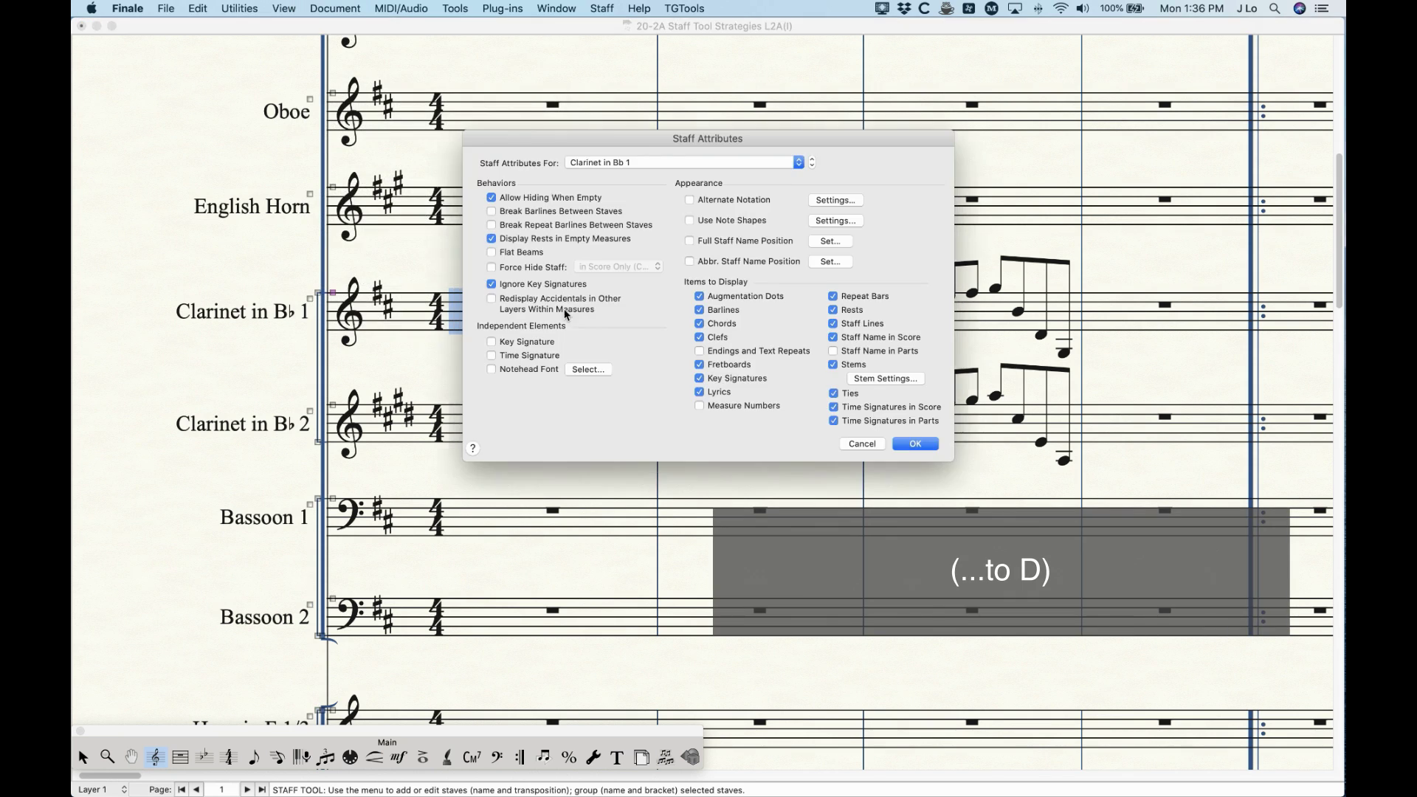
click(513, 287)
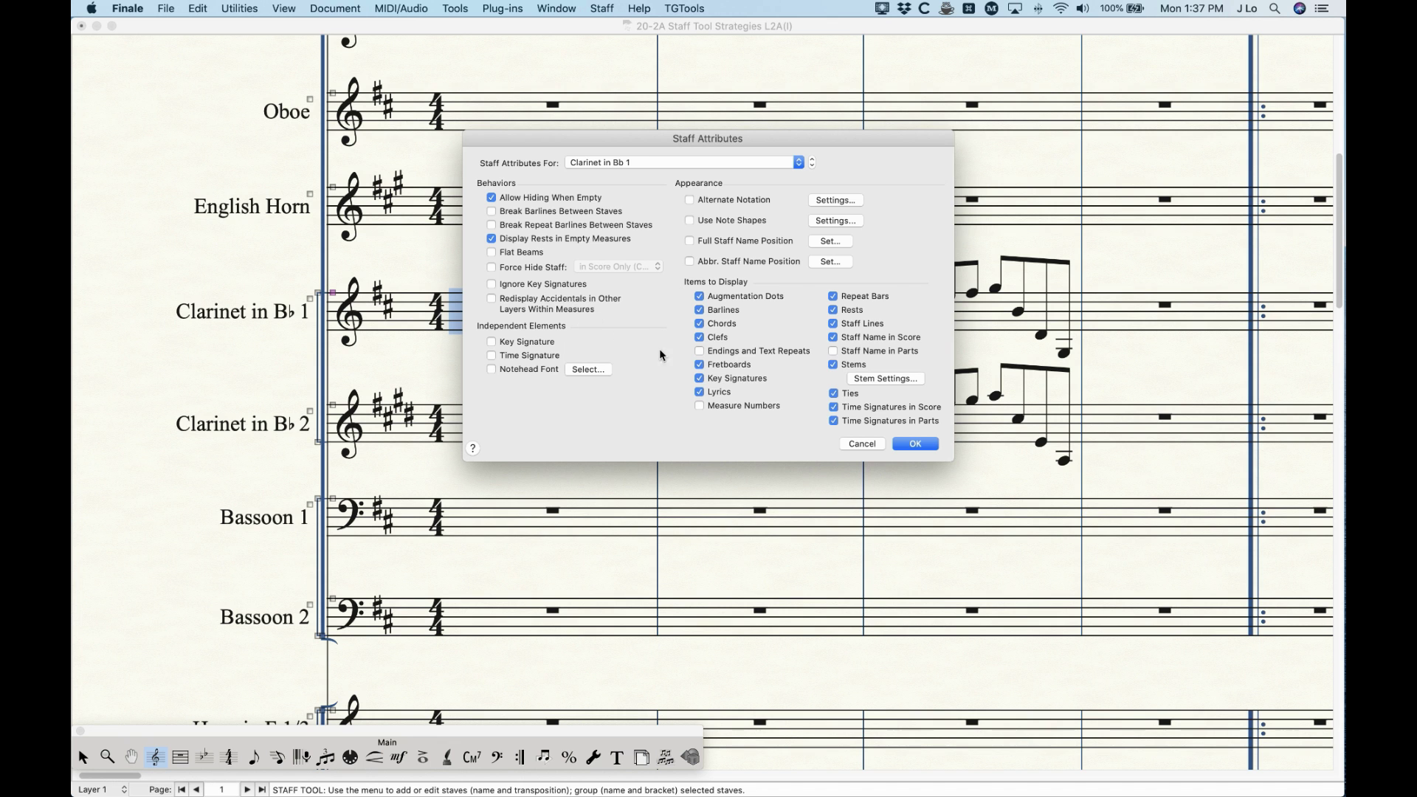
click(868, 444)
- Turn on Redisplay Accidentals in Other Layers Within Measures for the upper Piano staff and apply the change
scroll(602, 438, down, 15)
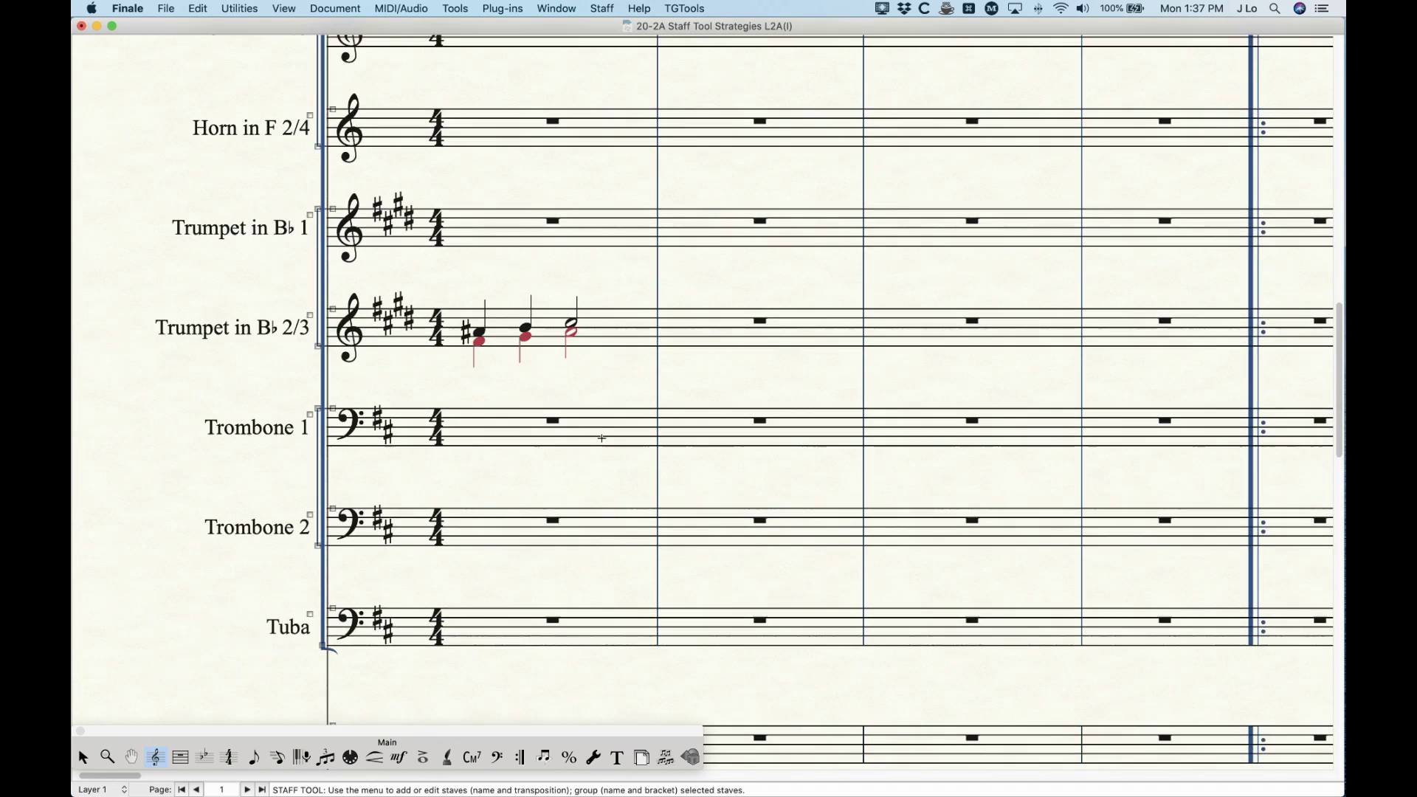
scroll(601, 439, down, 5)
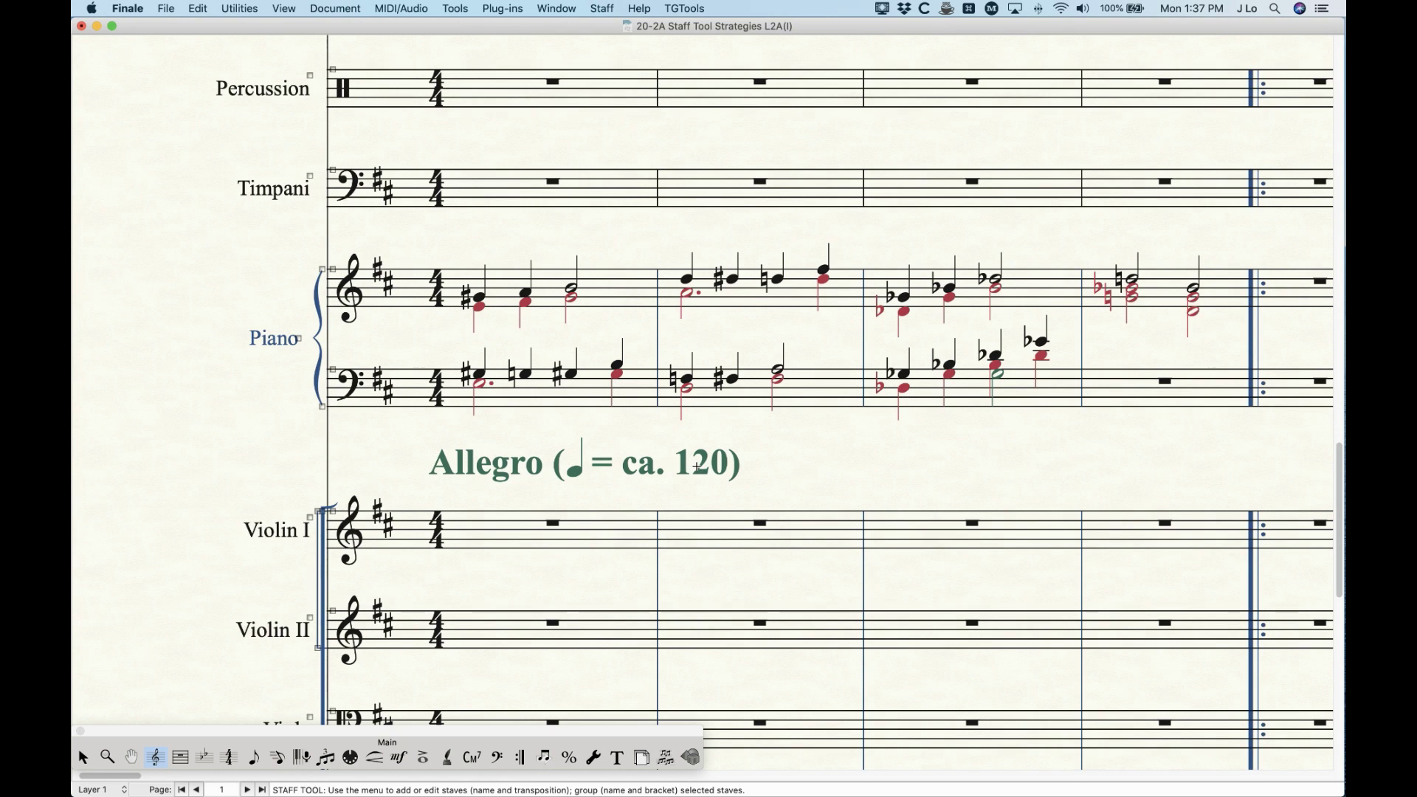
scroll(695, 465, right, 5)
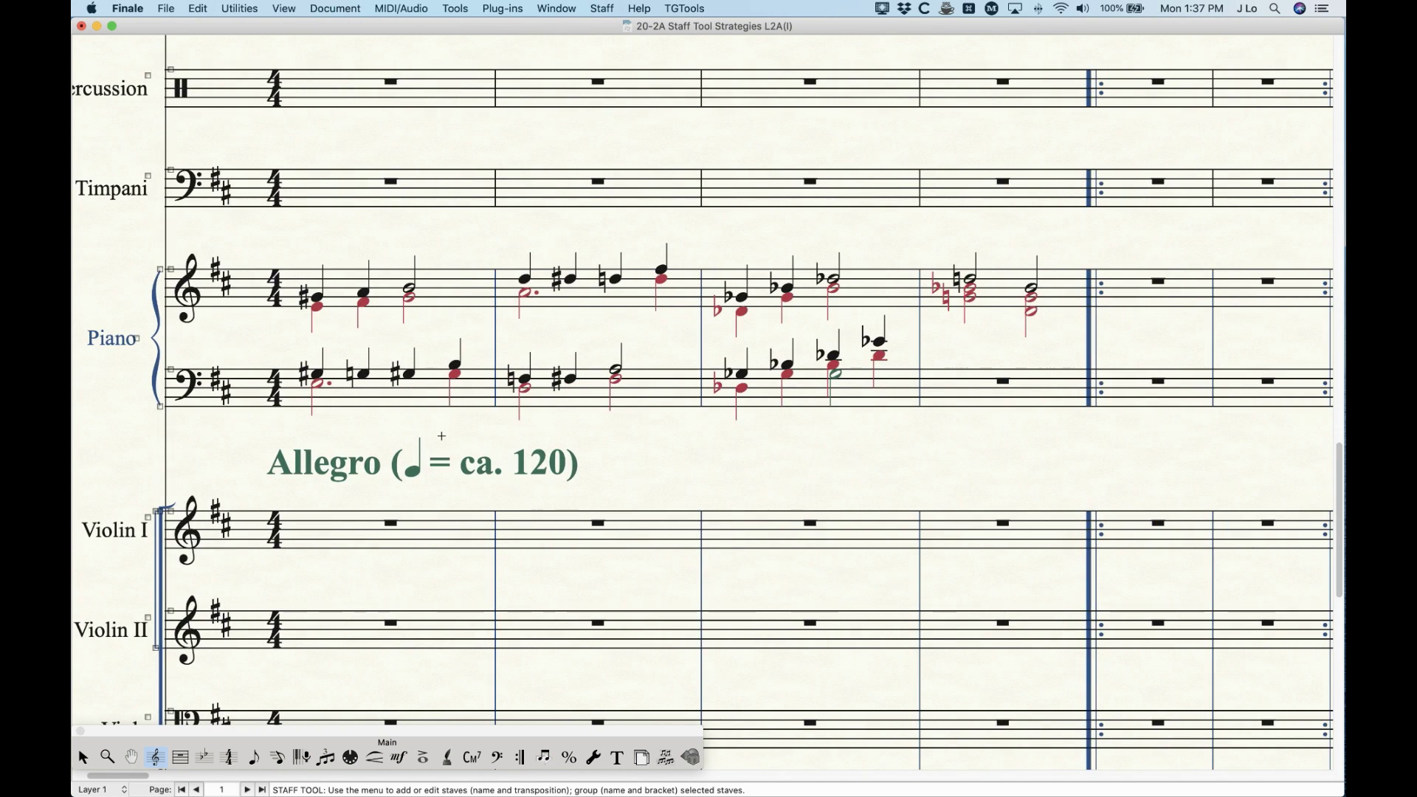
scroll(441, 437, left, 1)
double_click(407, 287)
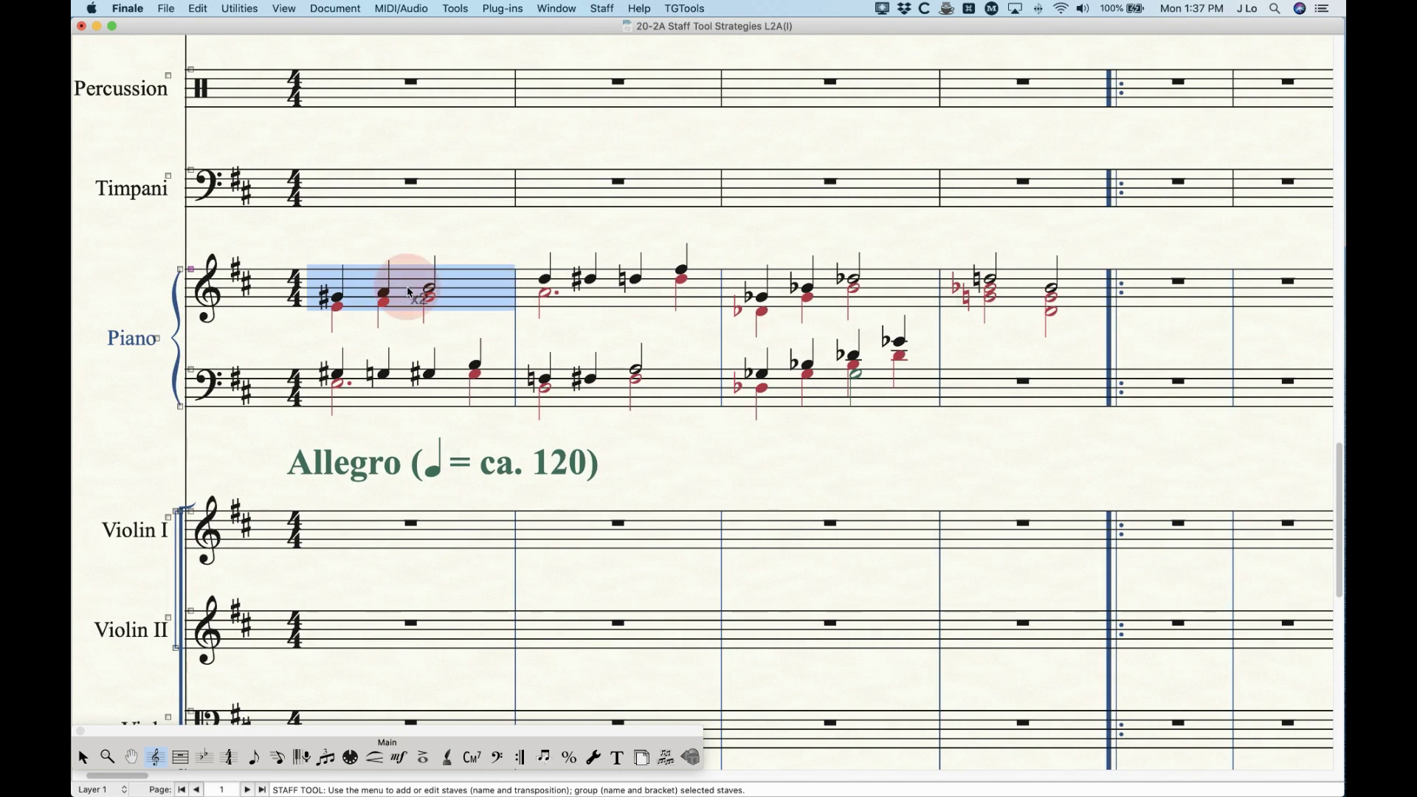
click(527, 302)
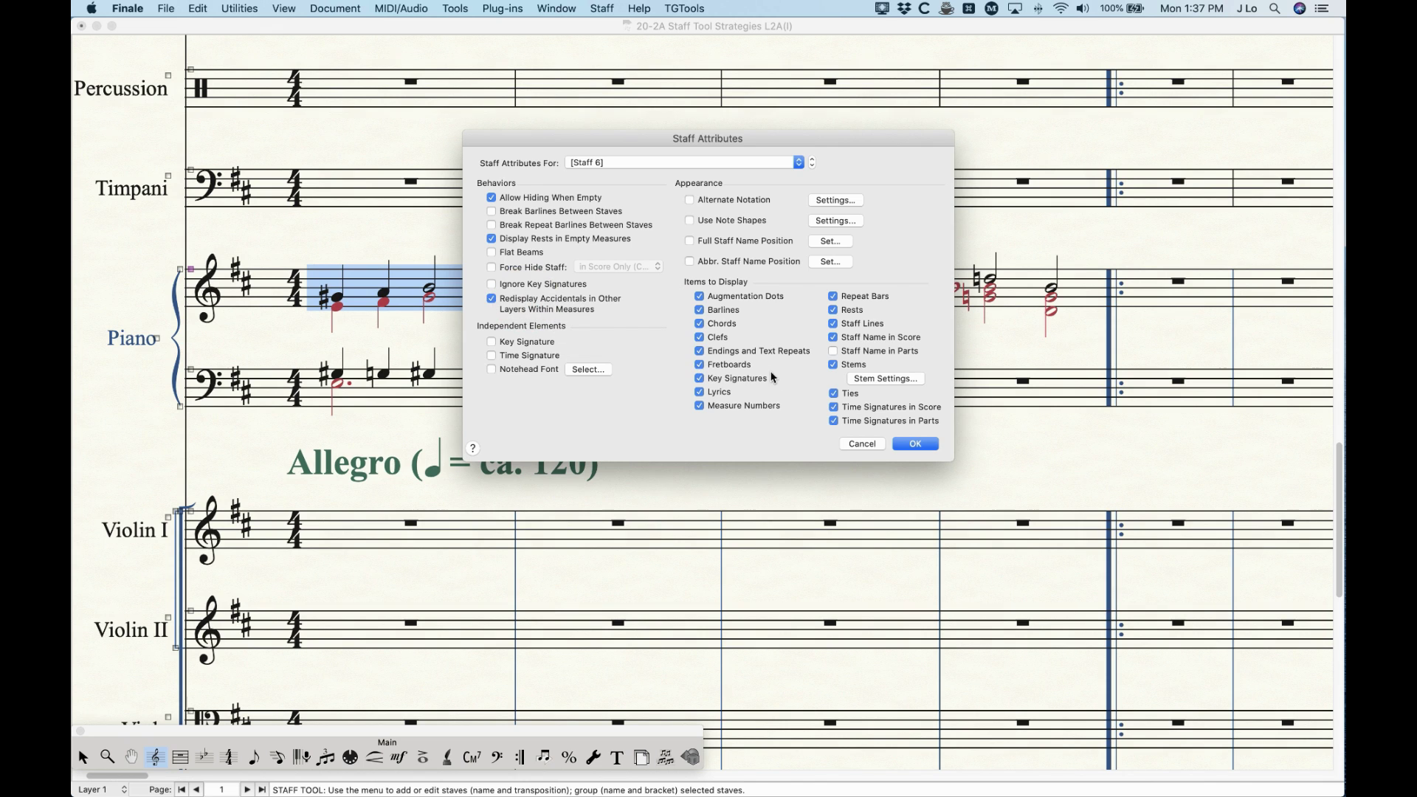
click(921, 445)
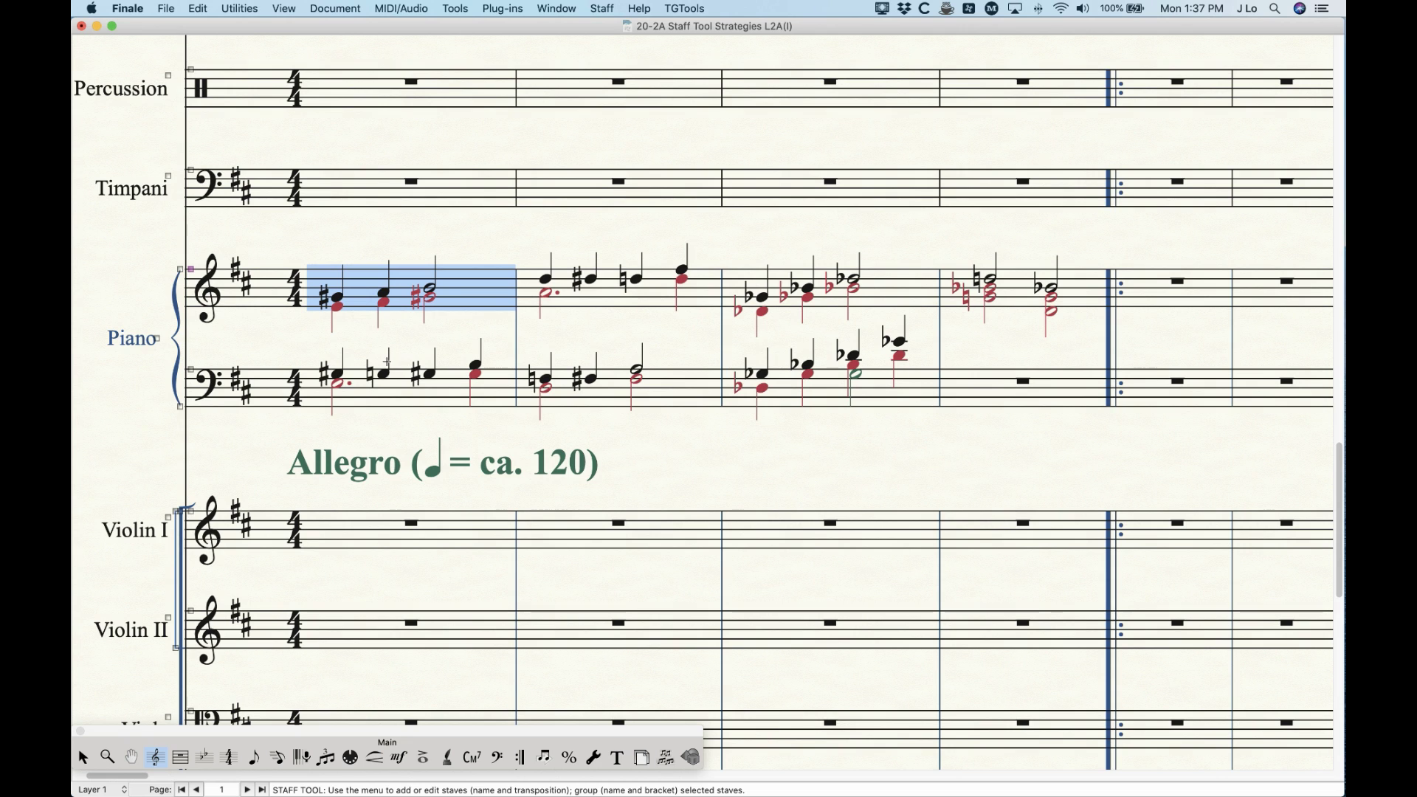
click(458, 226)
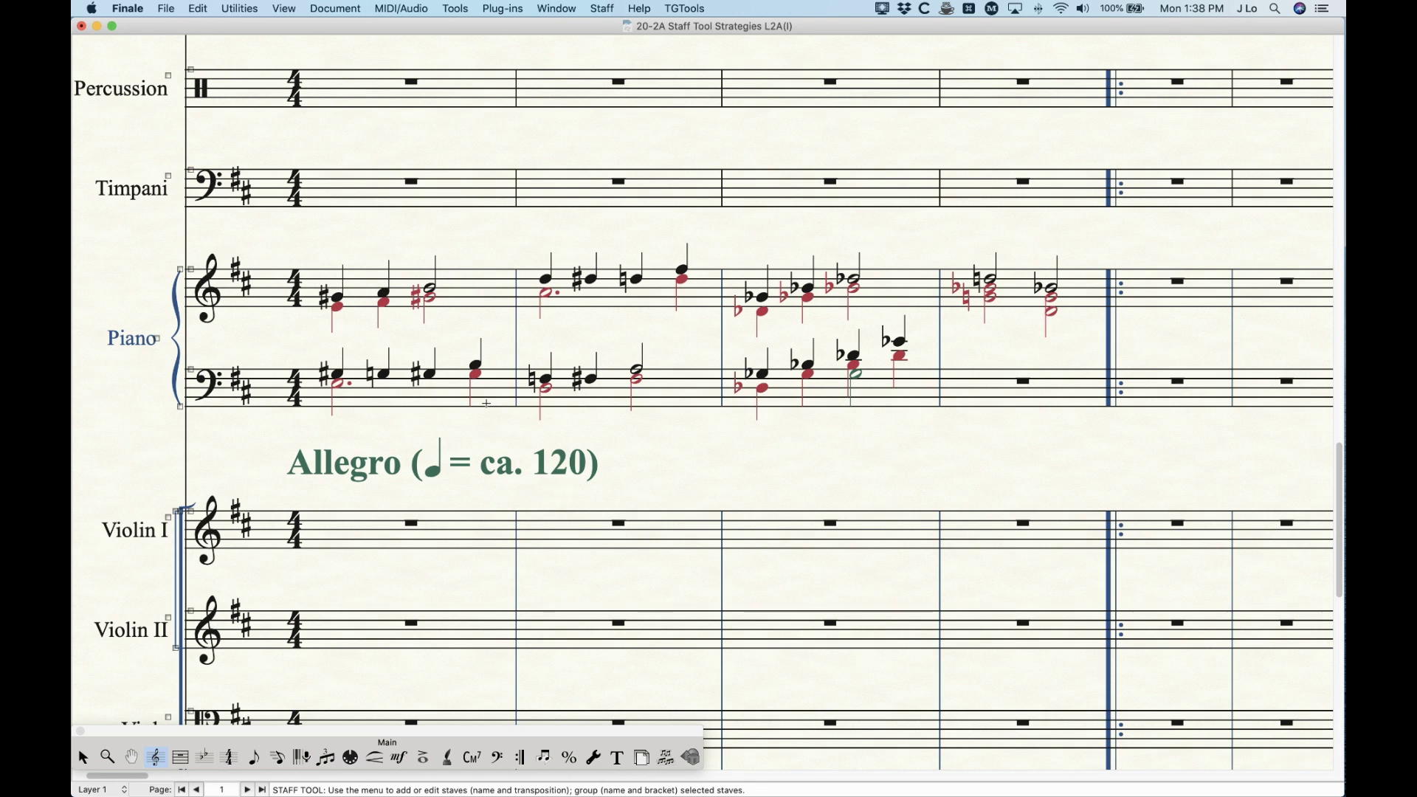
- Turn on Redisplay Accidentals in Other Layers Within Measures for the lower Piano staff, and recheck its staff attributes
double_click(400, 394)
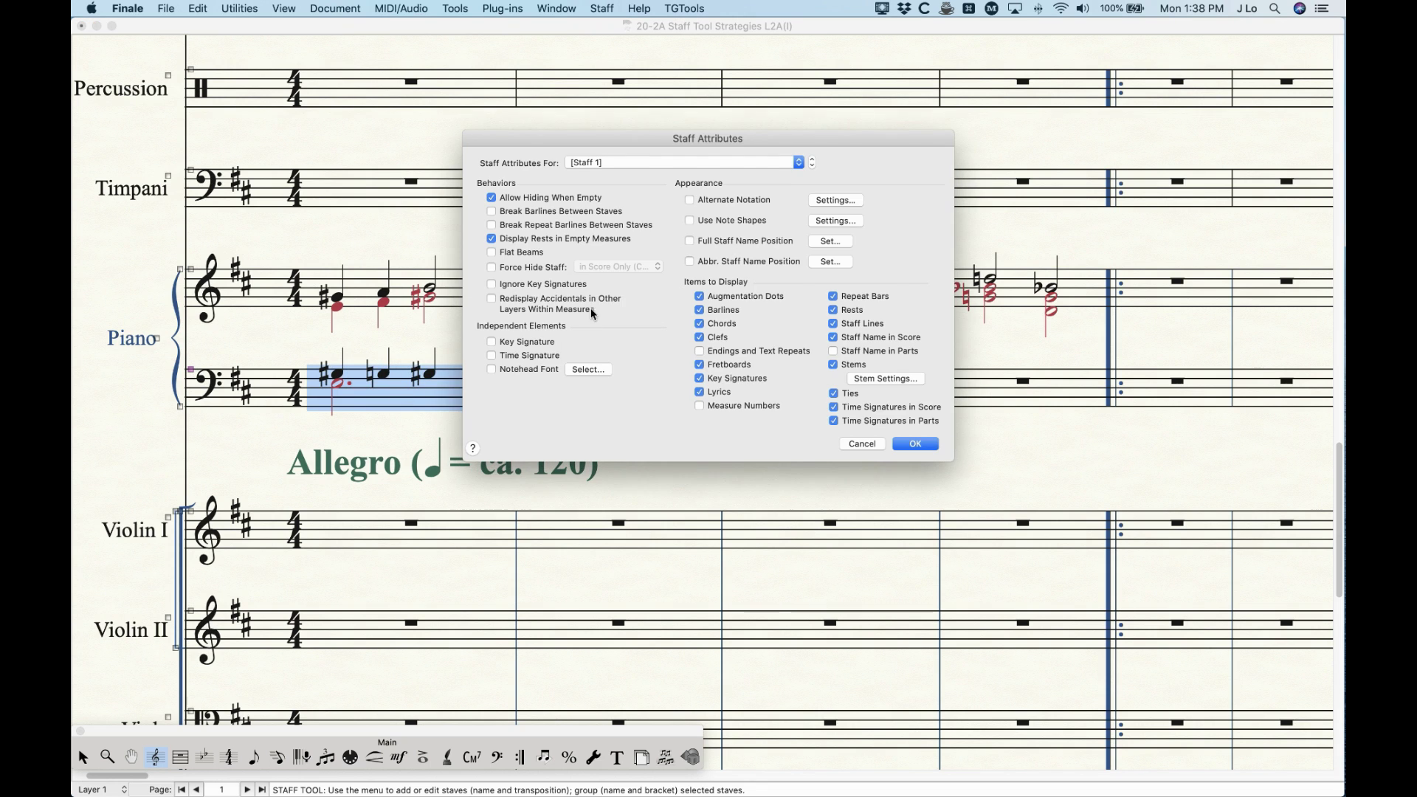
click(915, 444)
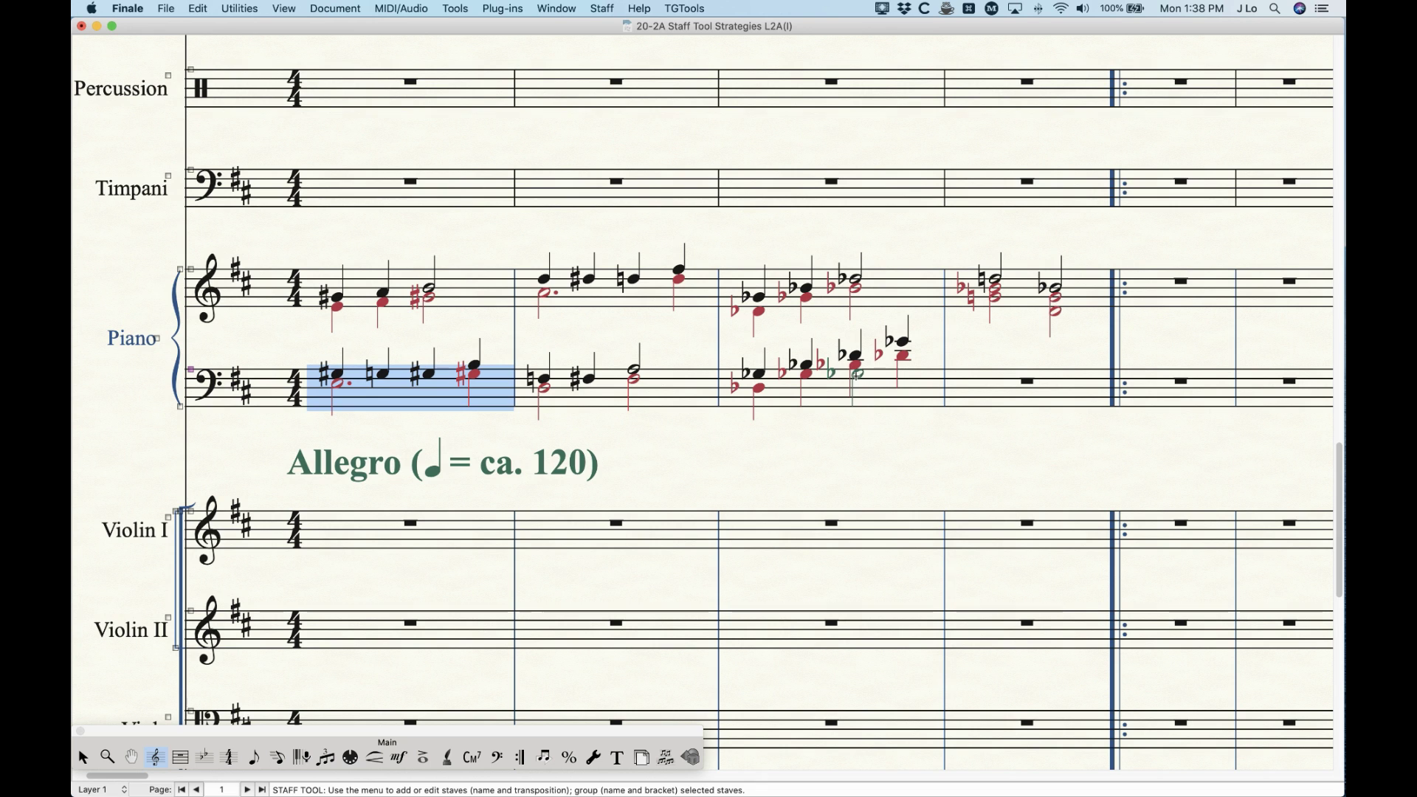
double_click(418, 383)
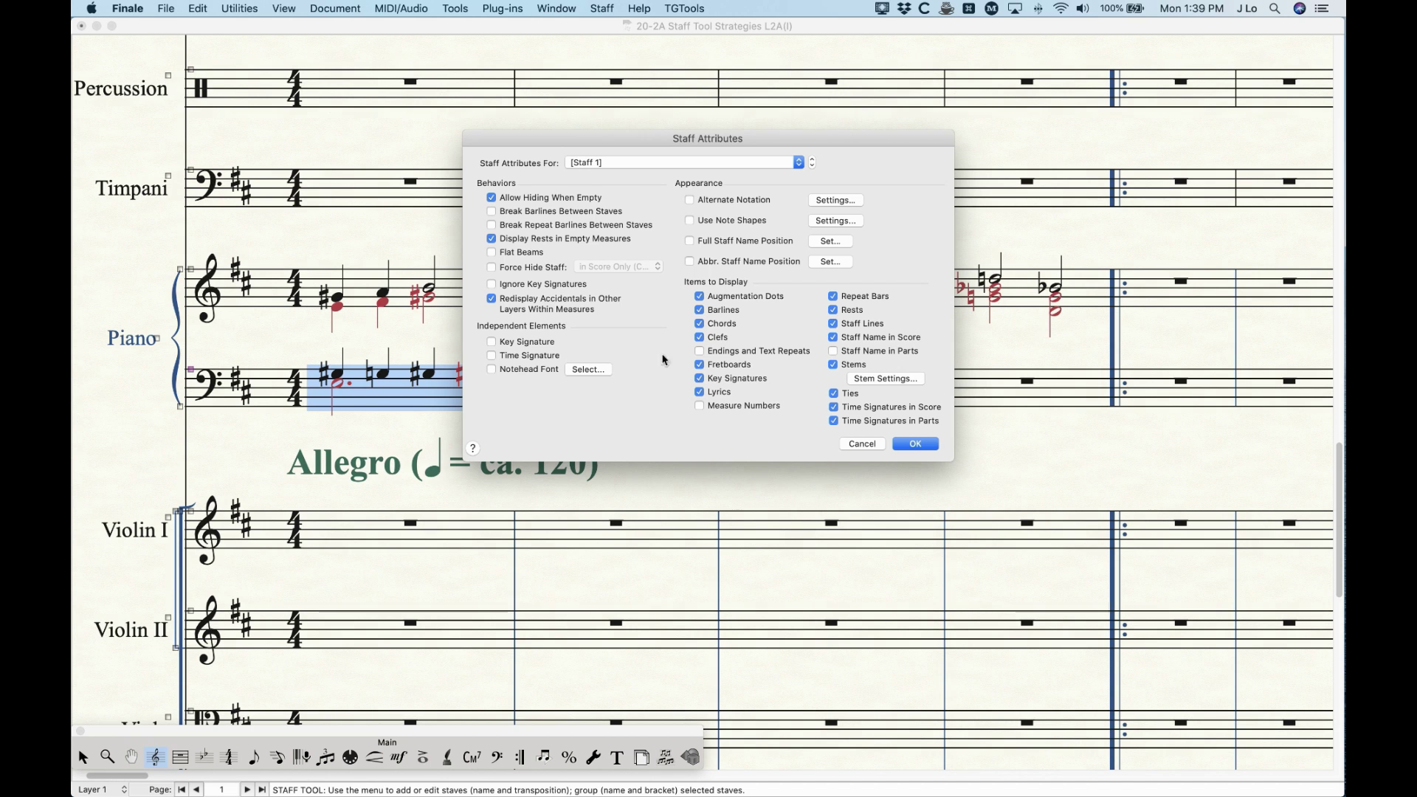
click(915, 443)
- Examine the staff attributes of Trumpet in B♭ 2/3, checking the option that redisplays accidentals in other layers
scroll(626, 499, up, 10)
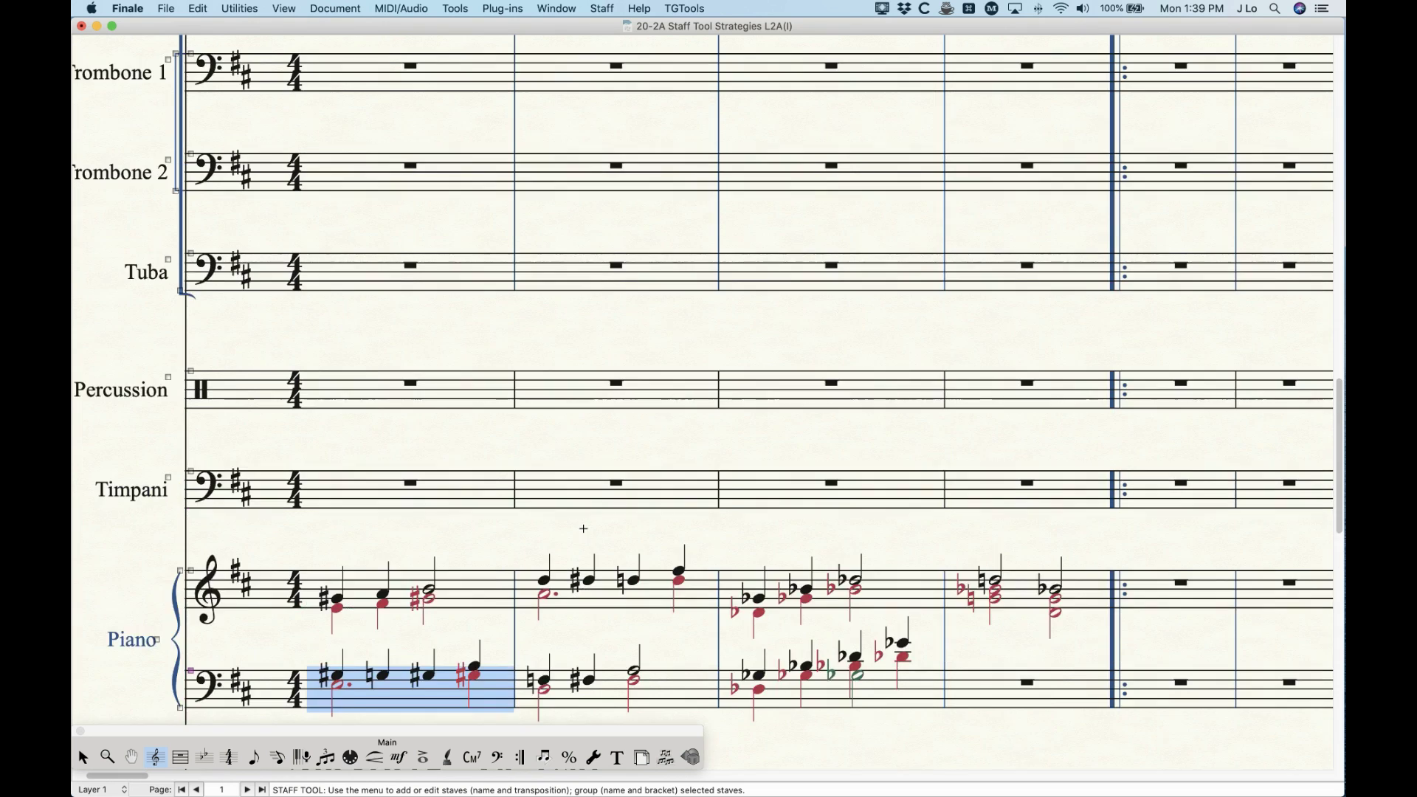
scroll(615, 526, left, 4)
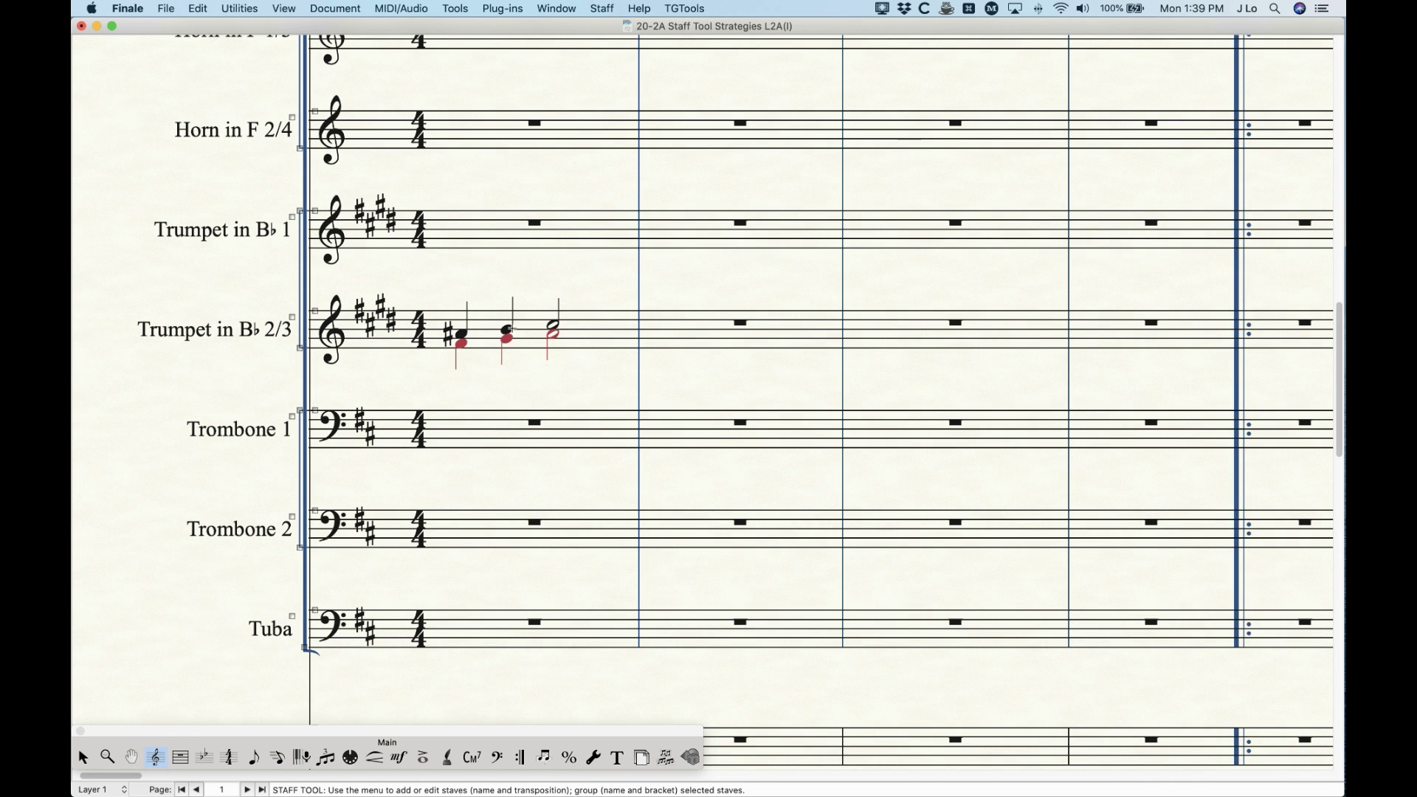
double_click(521, 330)
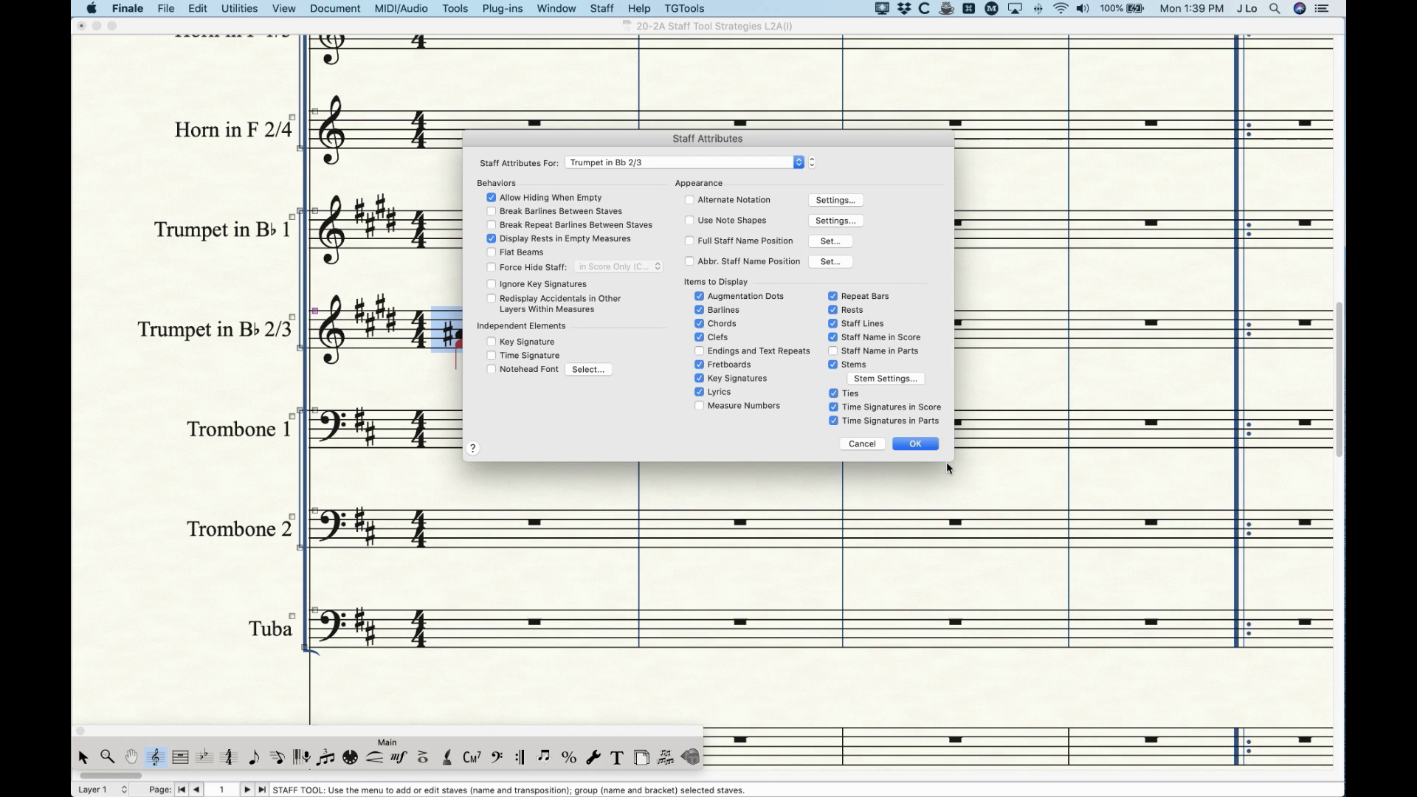
click(915, 443)
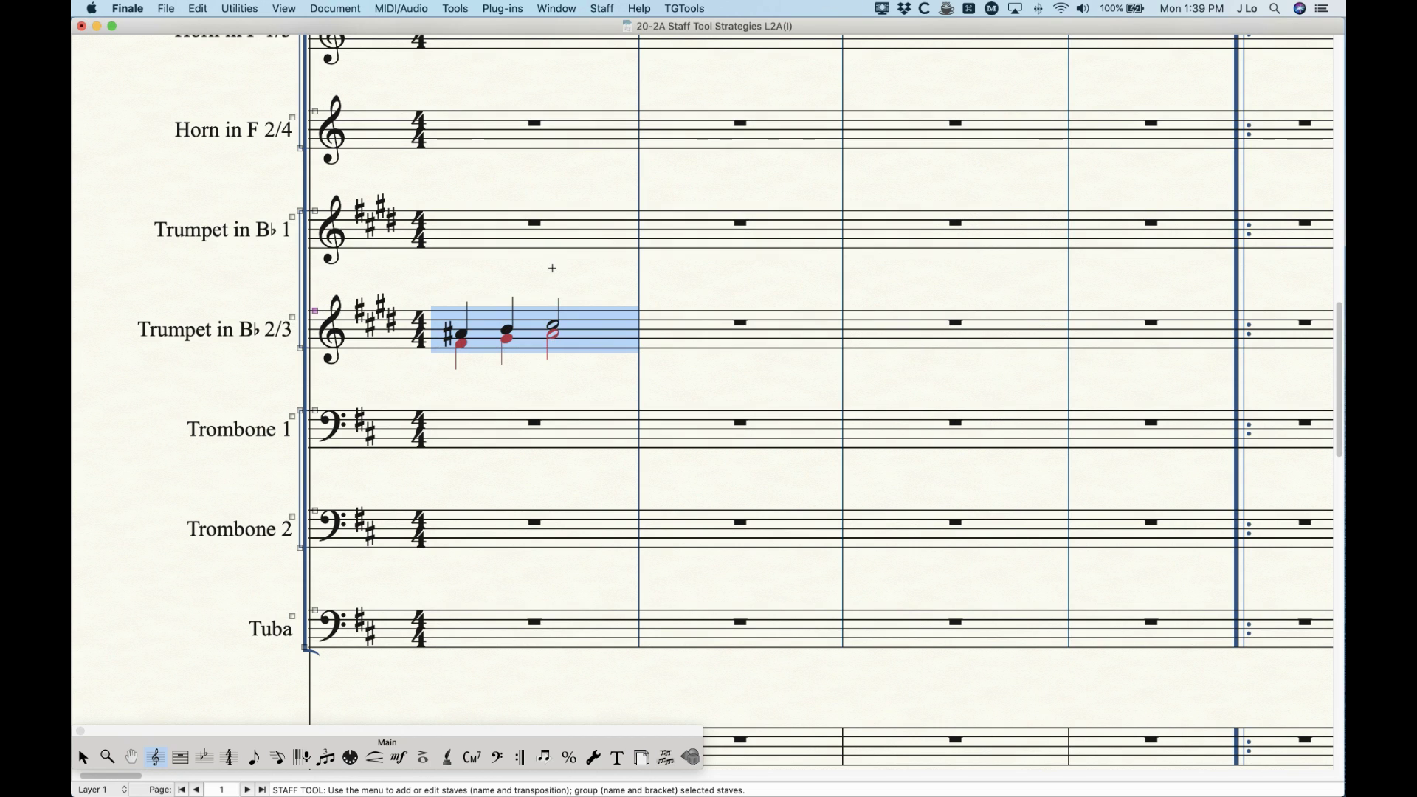
click(336, 7)
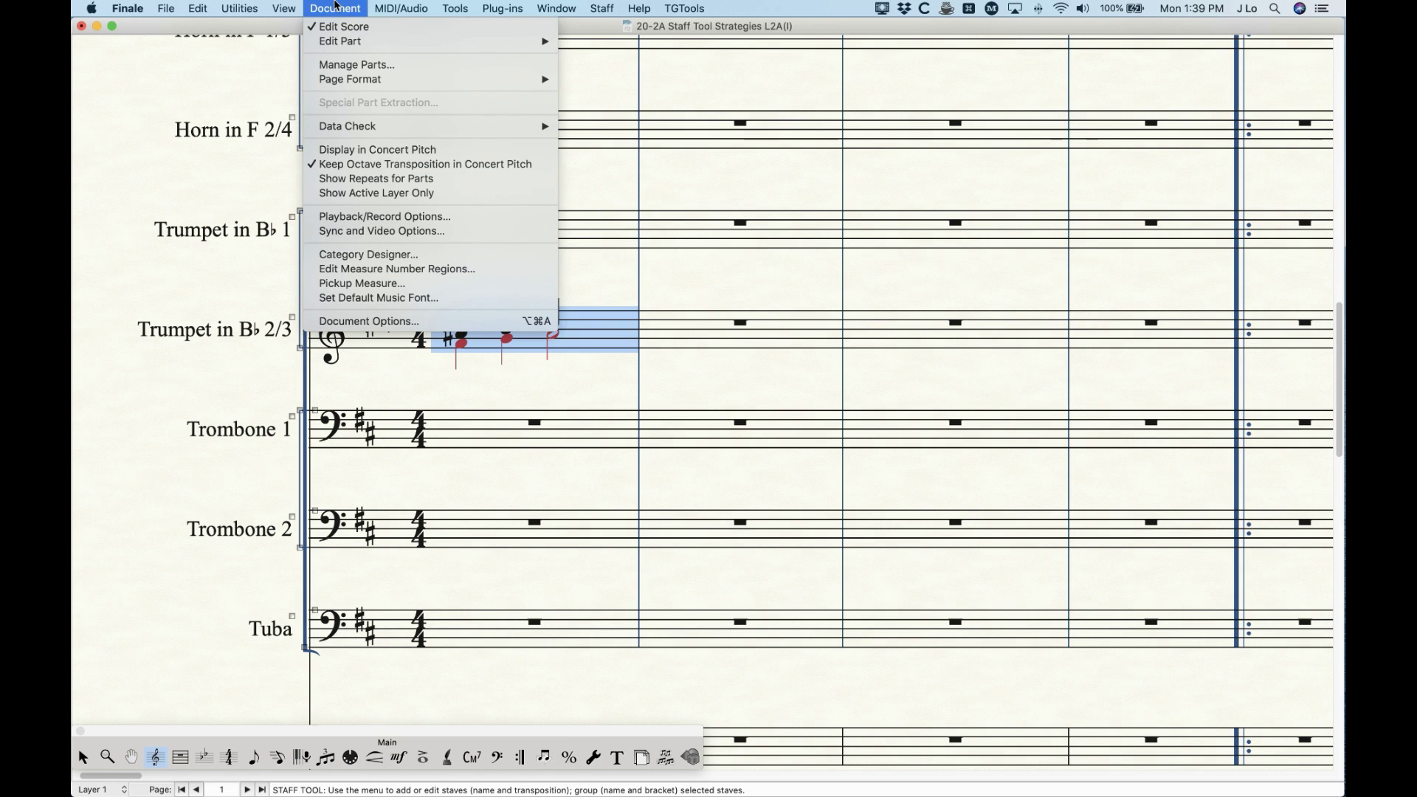
mouse_move(344, 49)
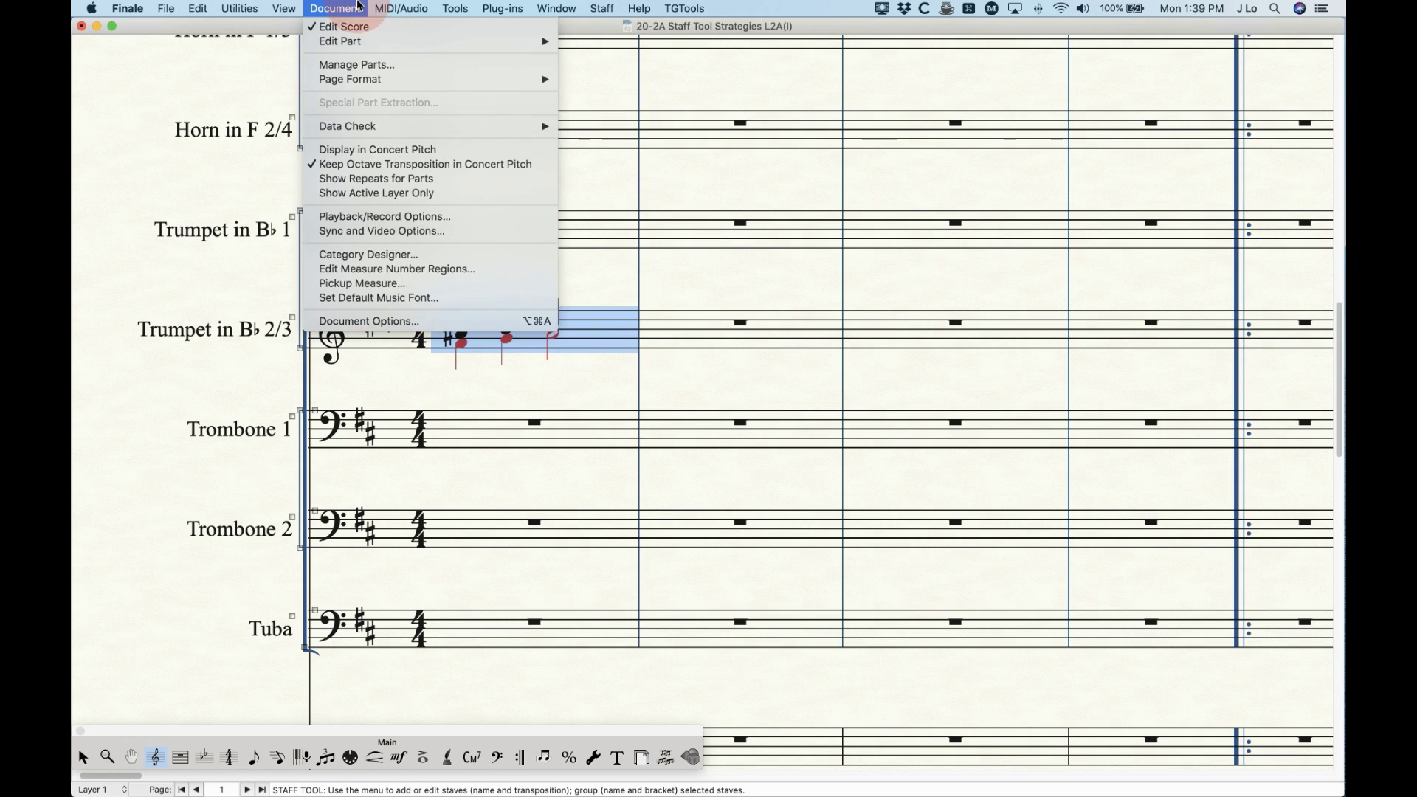
click(344, 27)
click(440, 231)
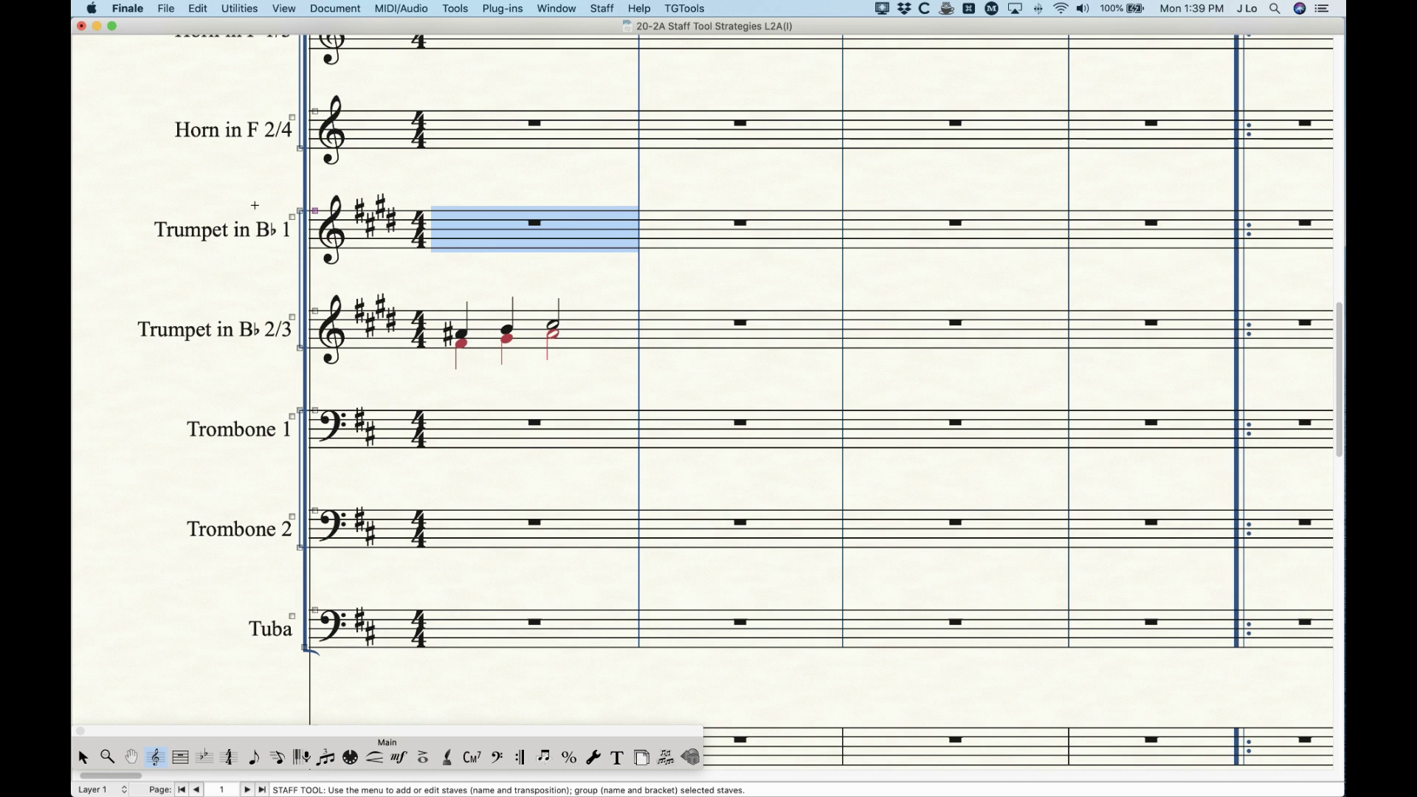
click(540, 341)
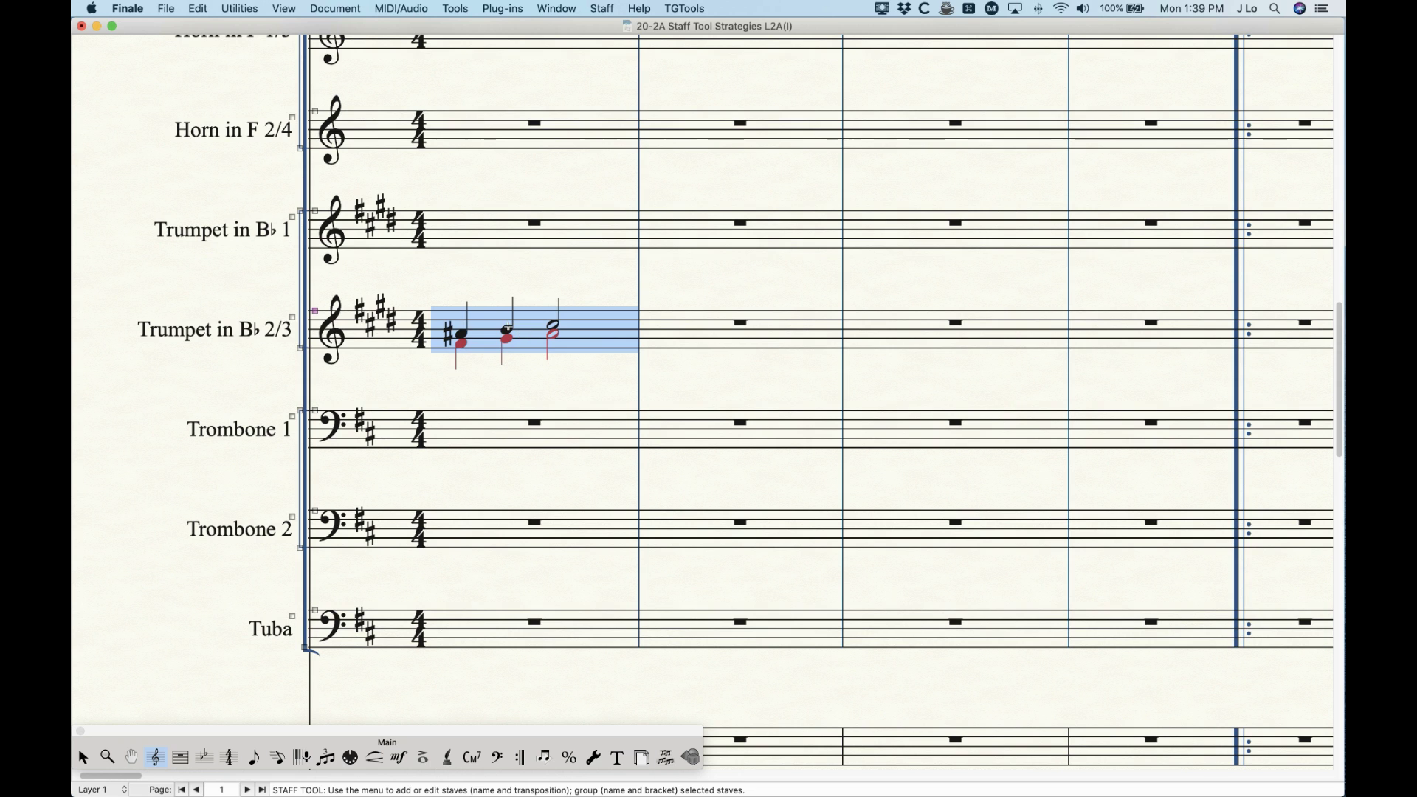
double_click(571, 339)
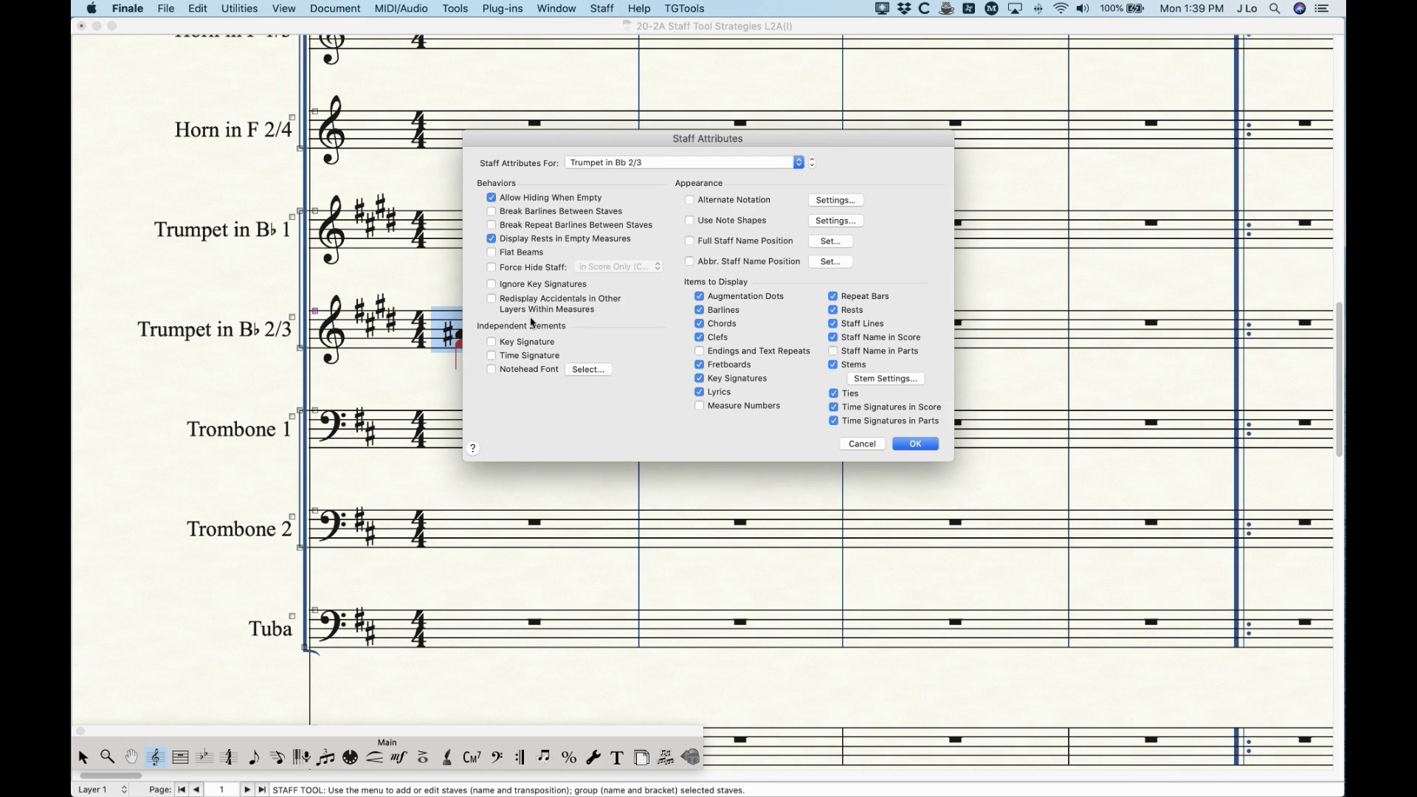
click(861, 444)
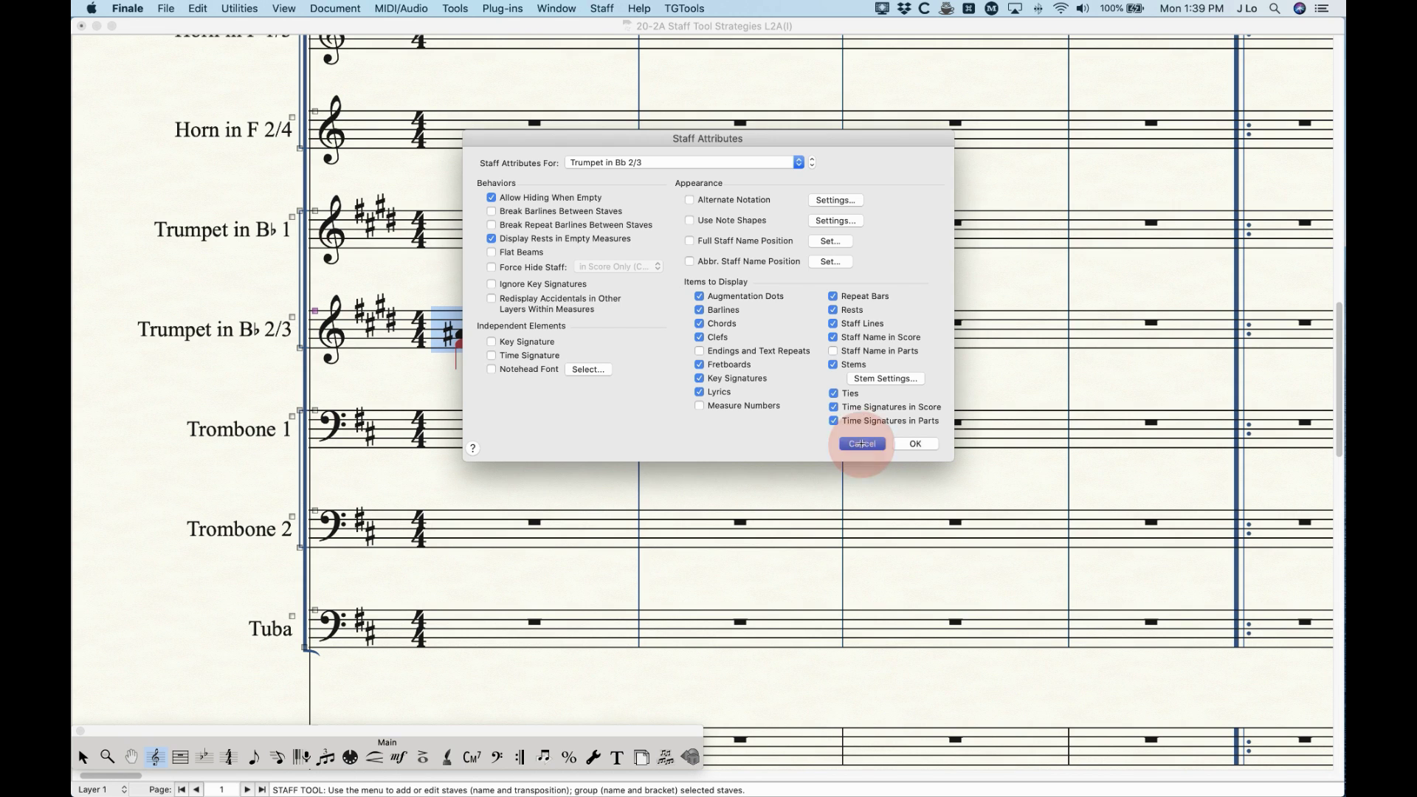
- View the first-measure accidentals in the Trumpet in B♭ 3 part up close, and return to the score
click(322, 7)
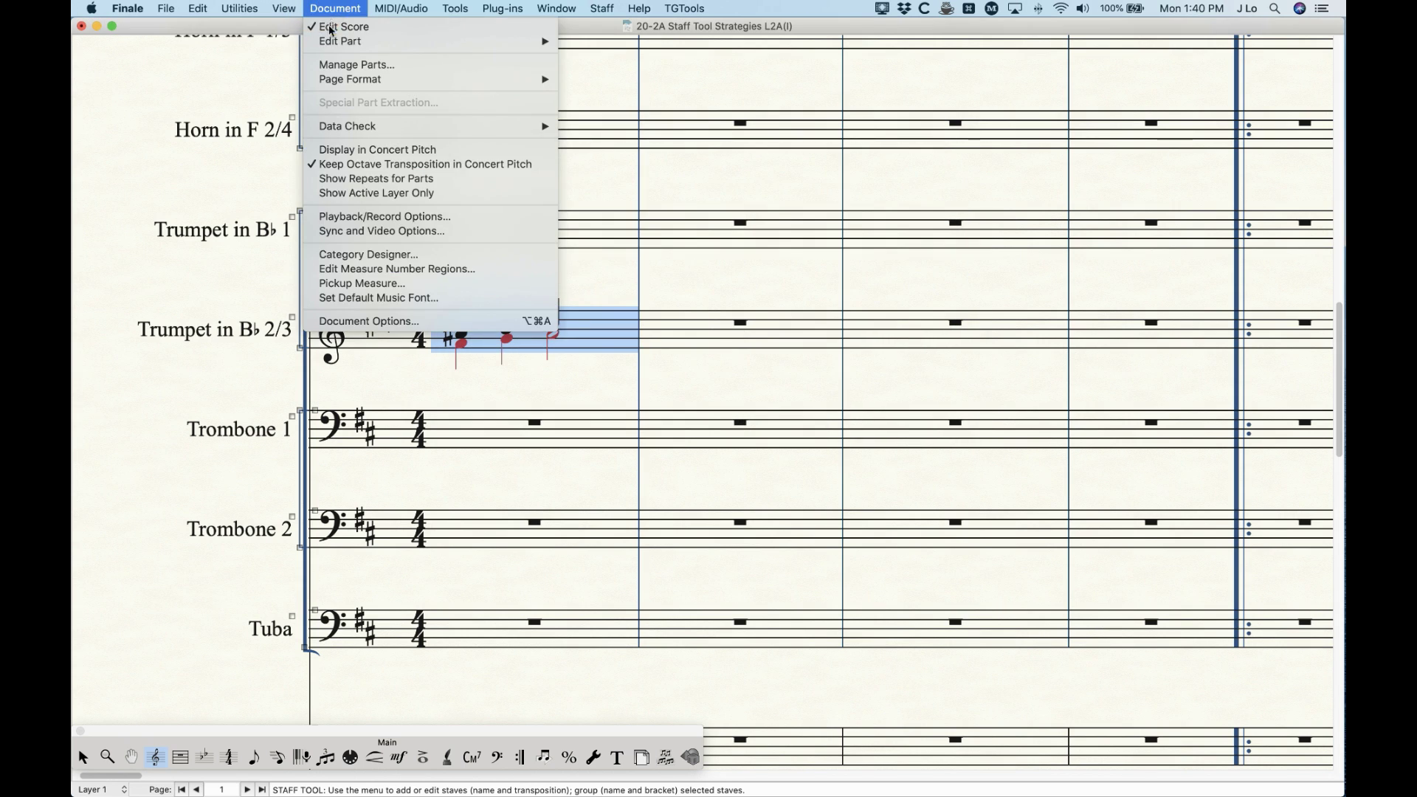
mouse_move(329, 42)
click(641, 215)
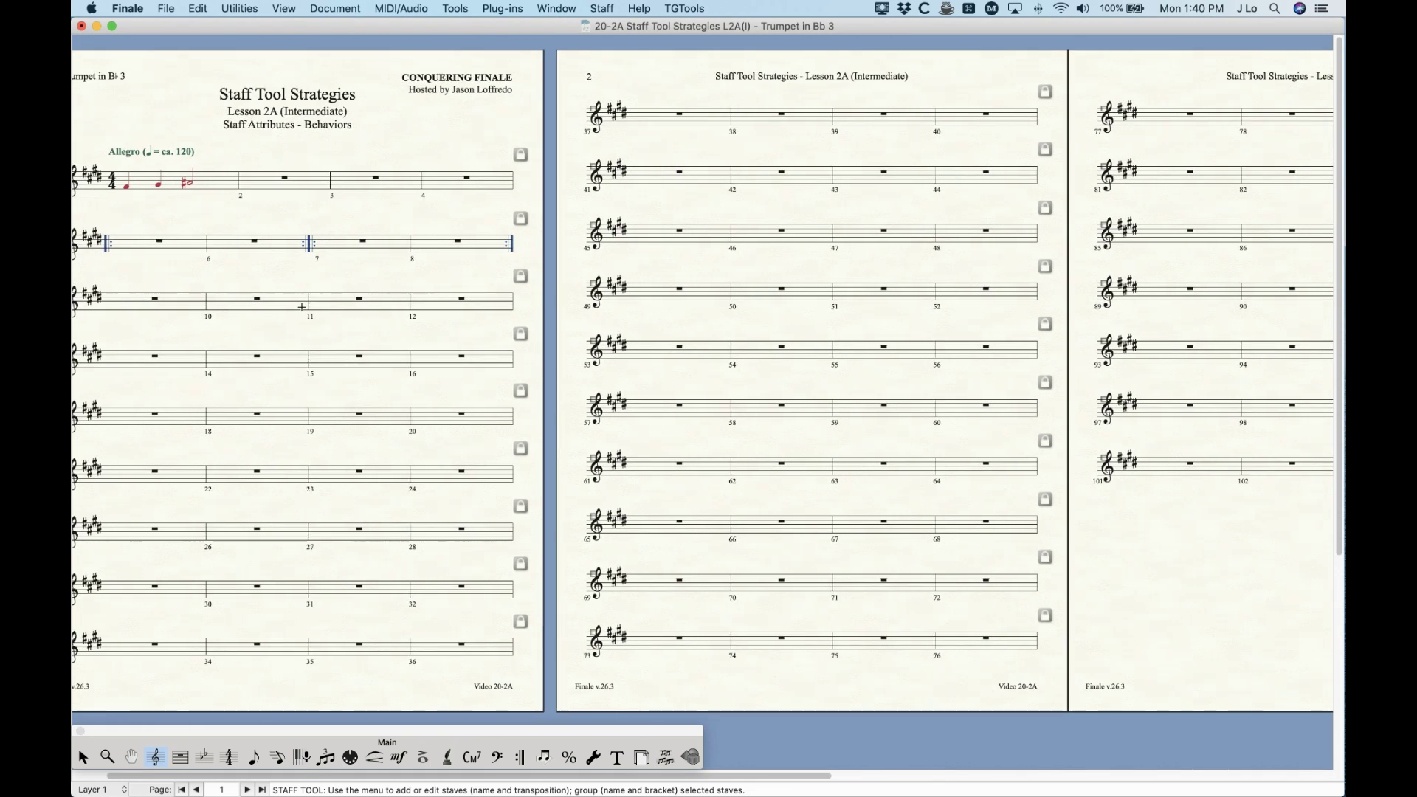
key(super+equal)
key(super+equal)
key(super+equal)
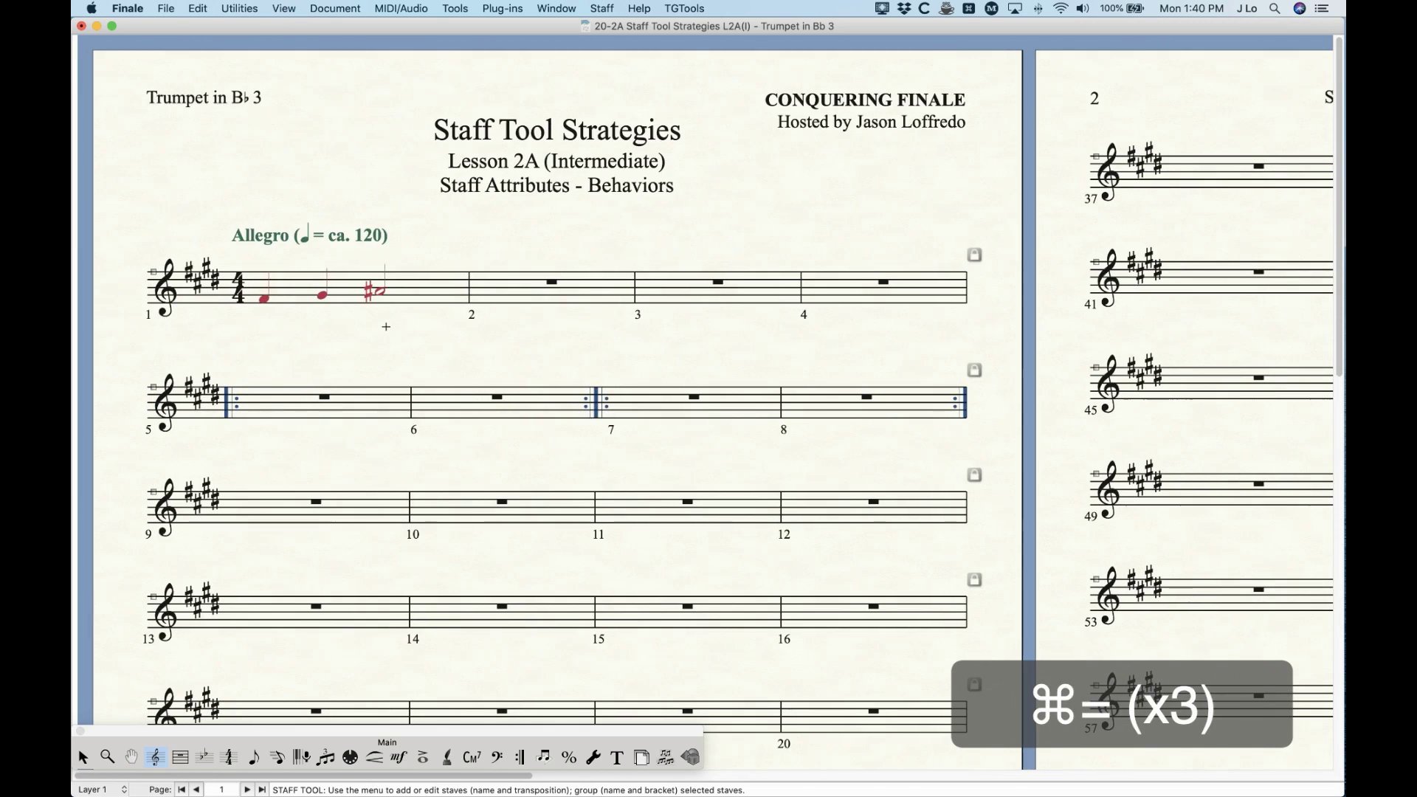
click(352, 6)
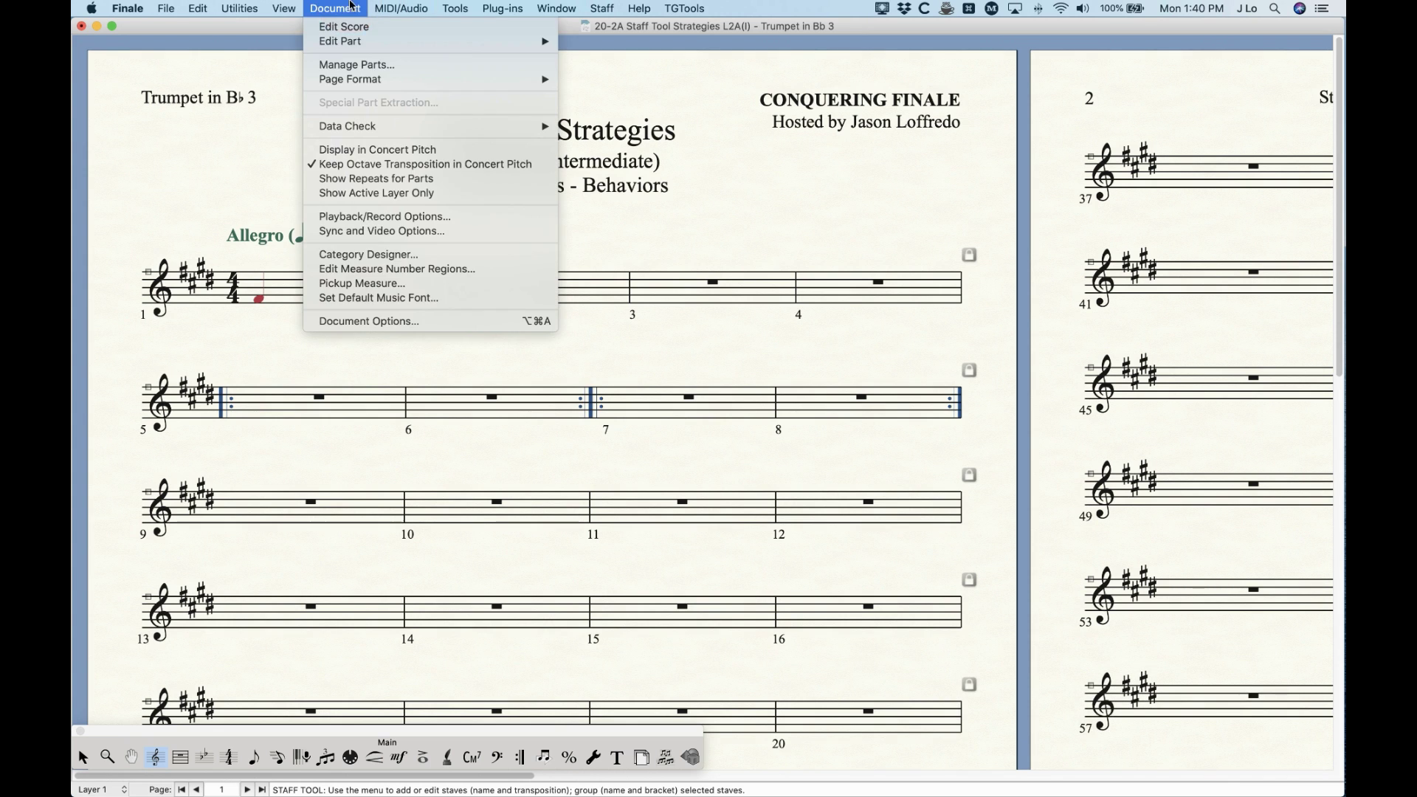
click(348, 6)
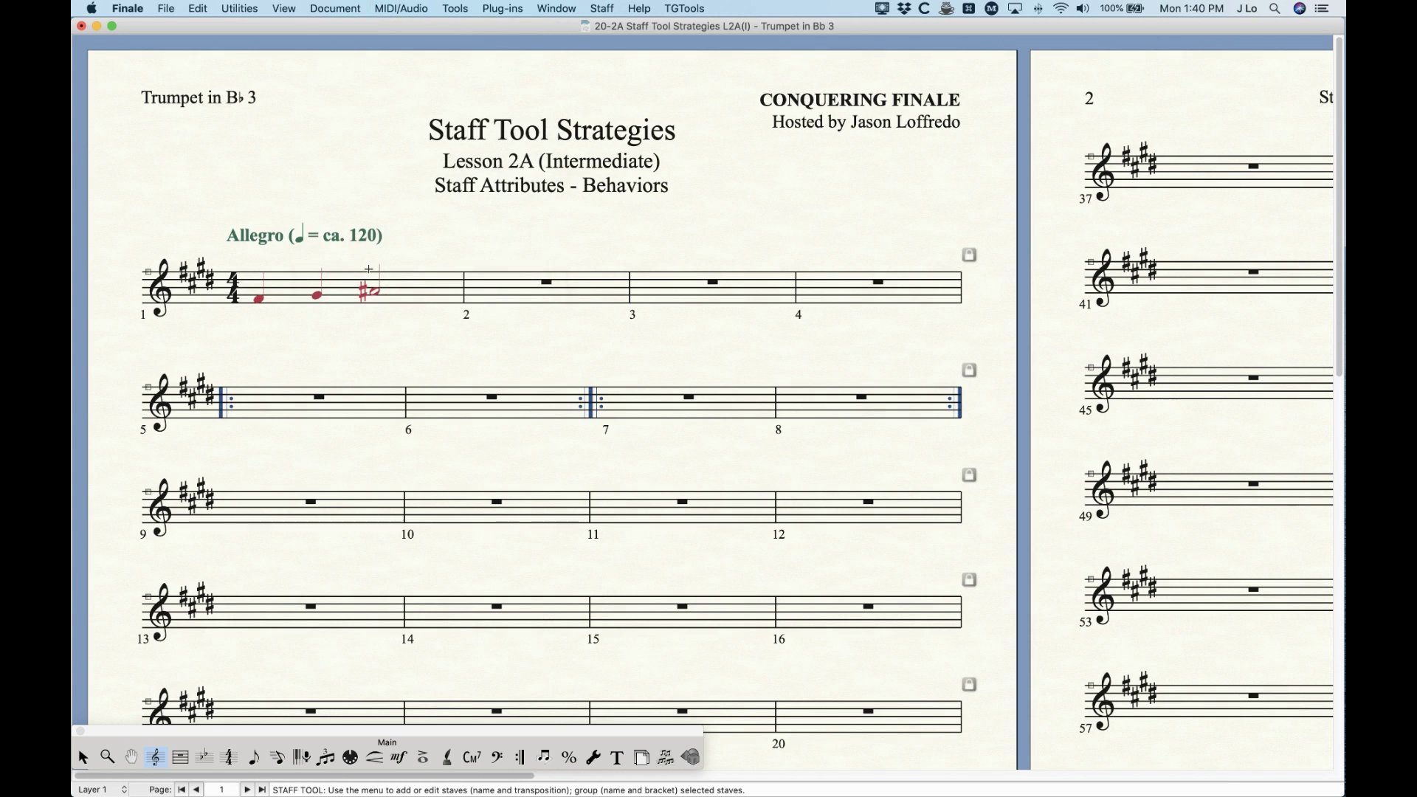
click(343, 7)
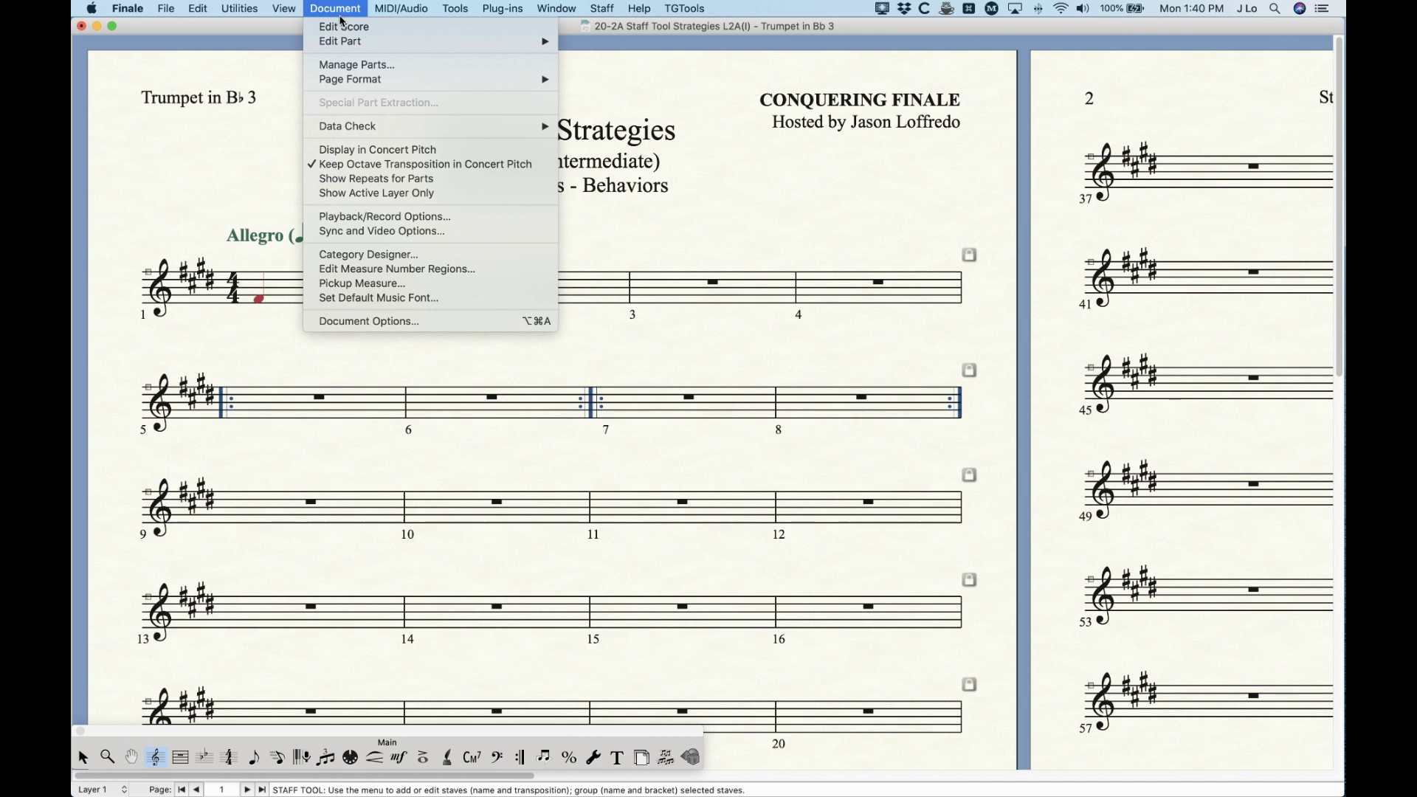
click(342, 27)
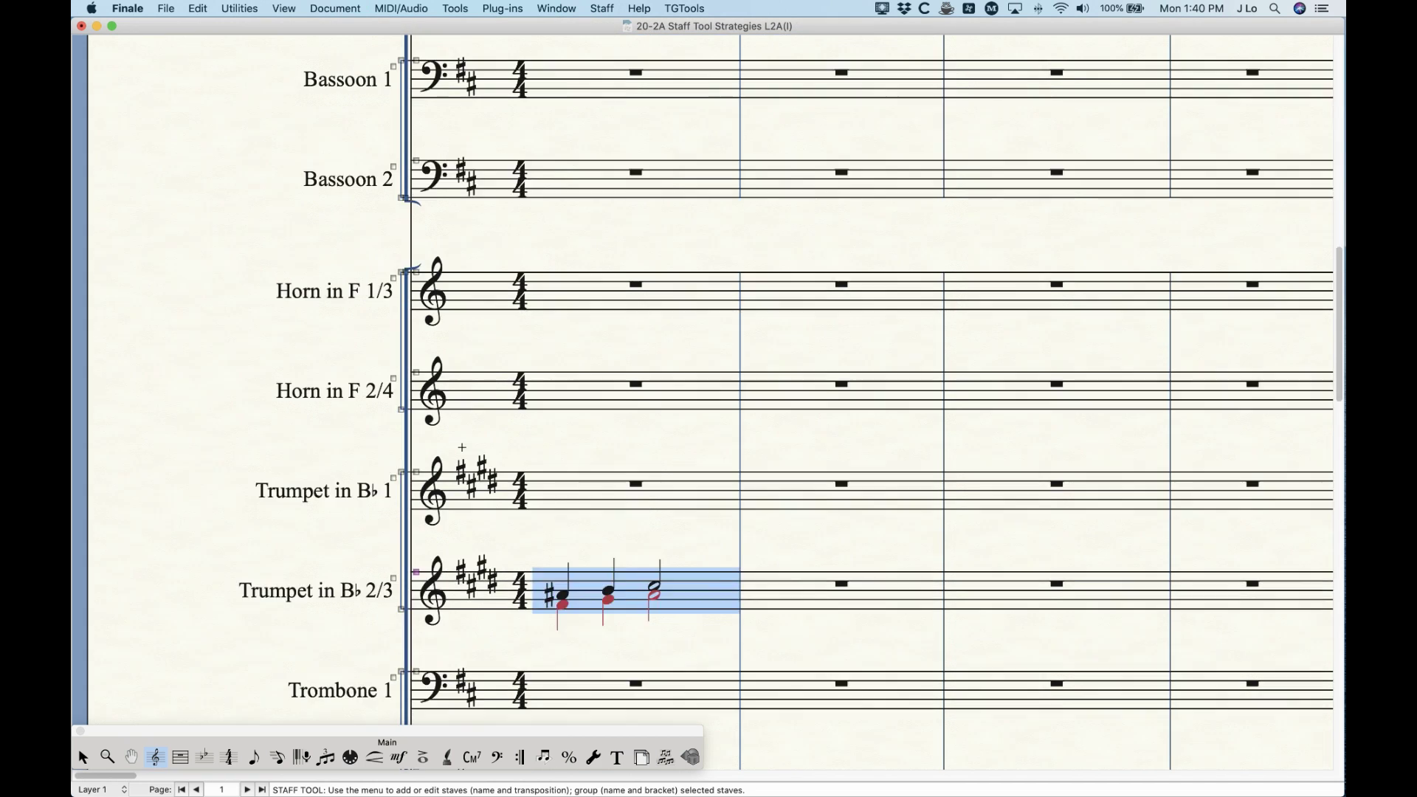
- Turn on Redisplay Accidentals in Other Layers Within Measures for Trumpet in B♭ 2/3 and apply the change
double_click(674, 473)
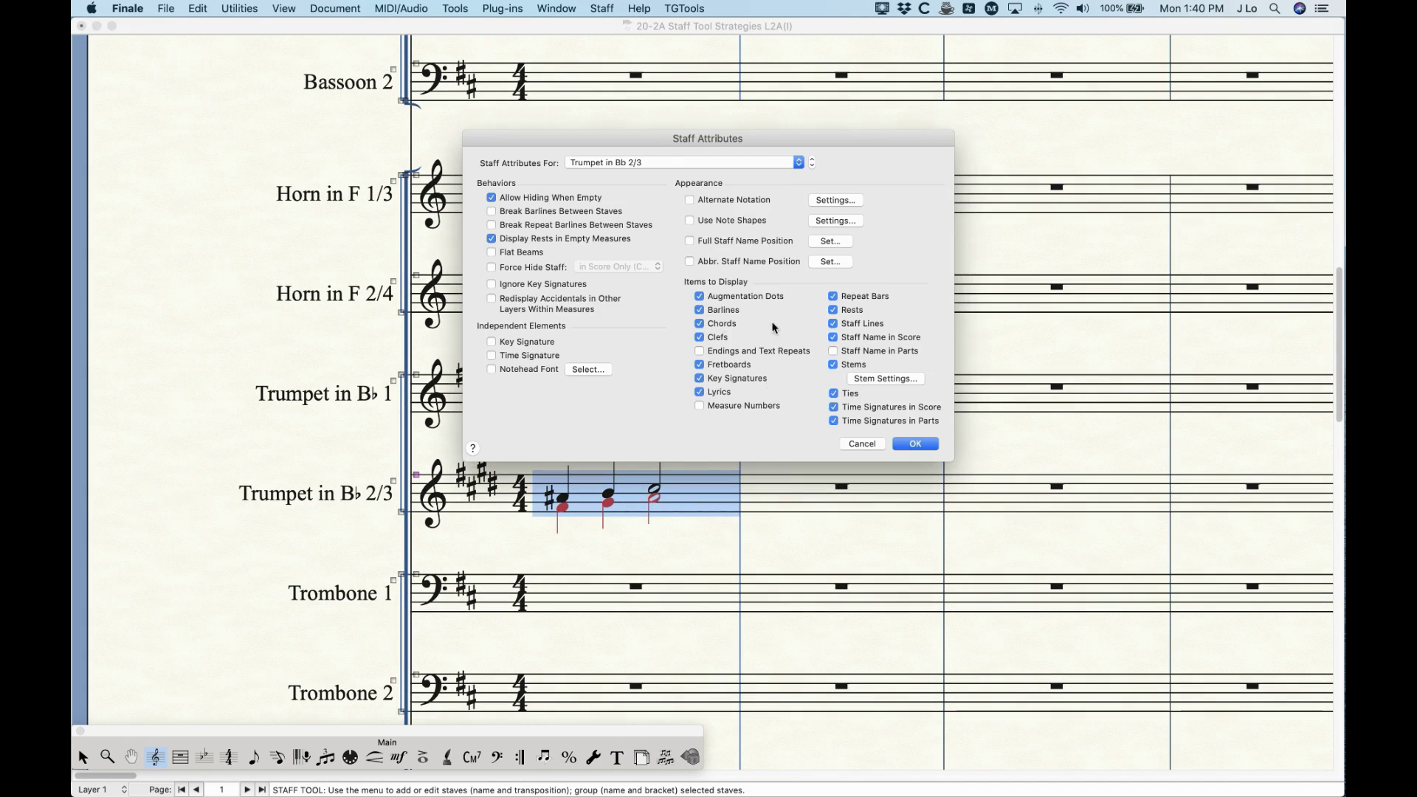
click(550, 298)
click(901, 442)
- Recheck the first-measure accidentals in the Trumpet in B♭ 3 part with the new staff setting, and go back to the score
click(335, 9)
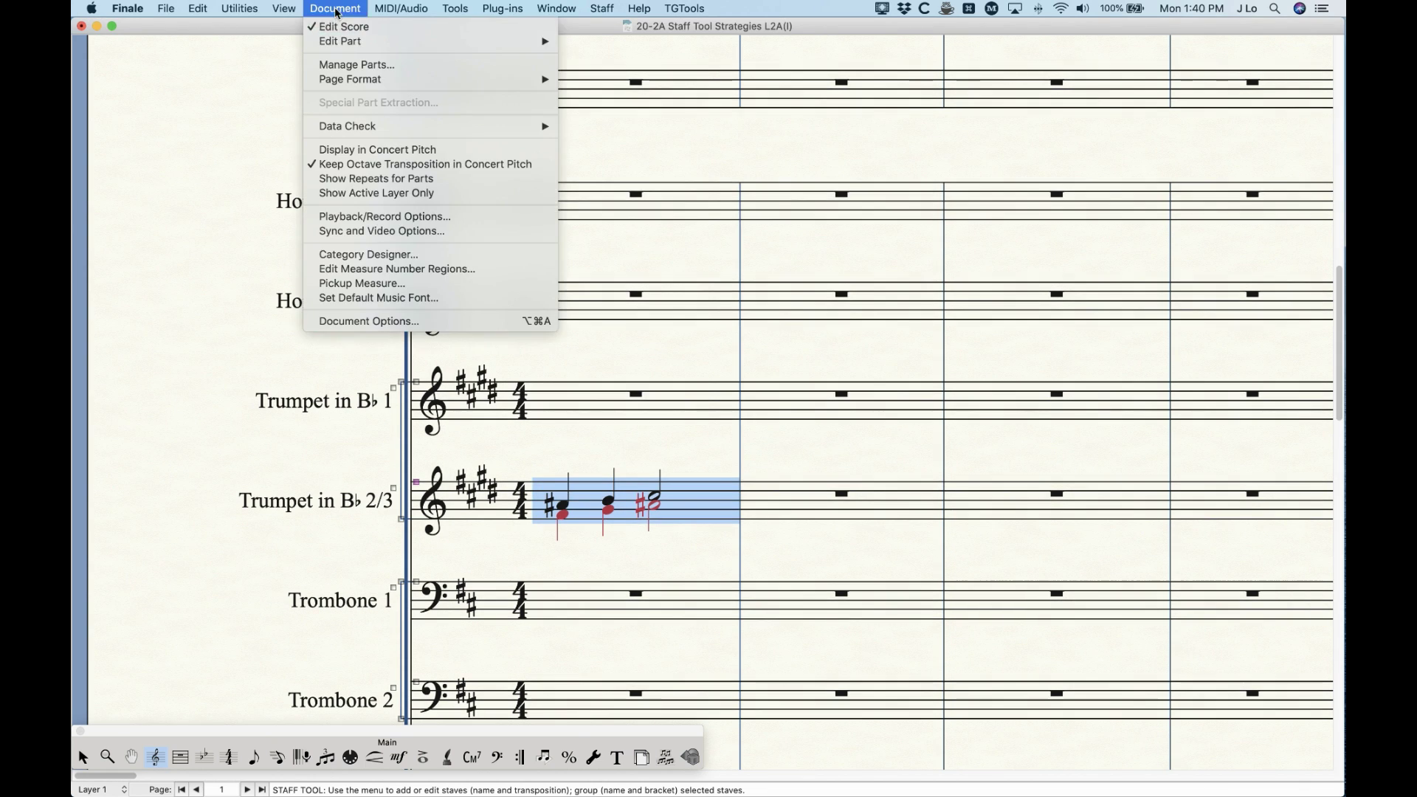
mouse_move(342, 43)
click(645, 215)
scroll(443, 237, up, 3)
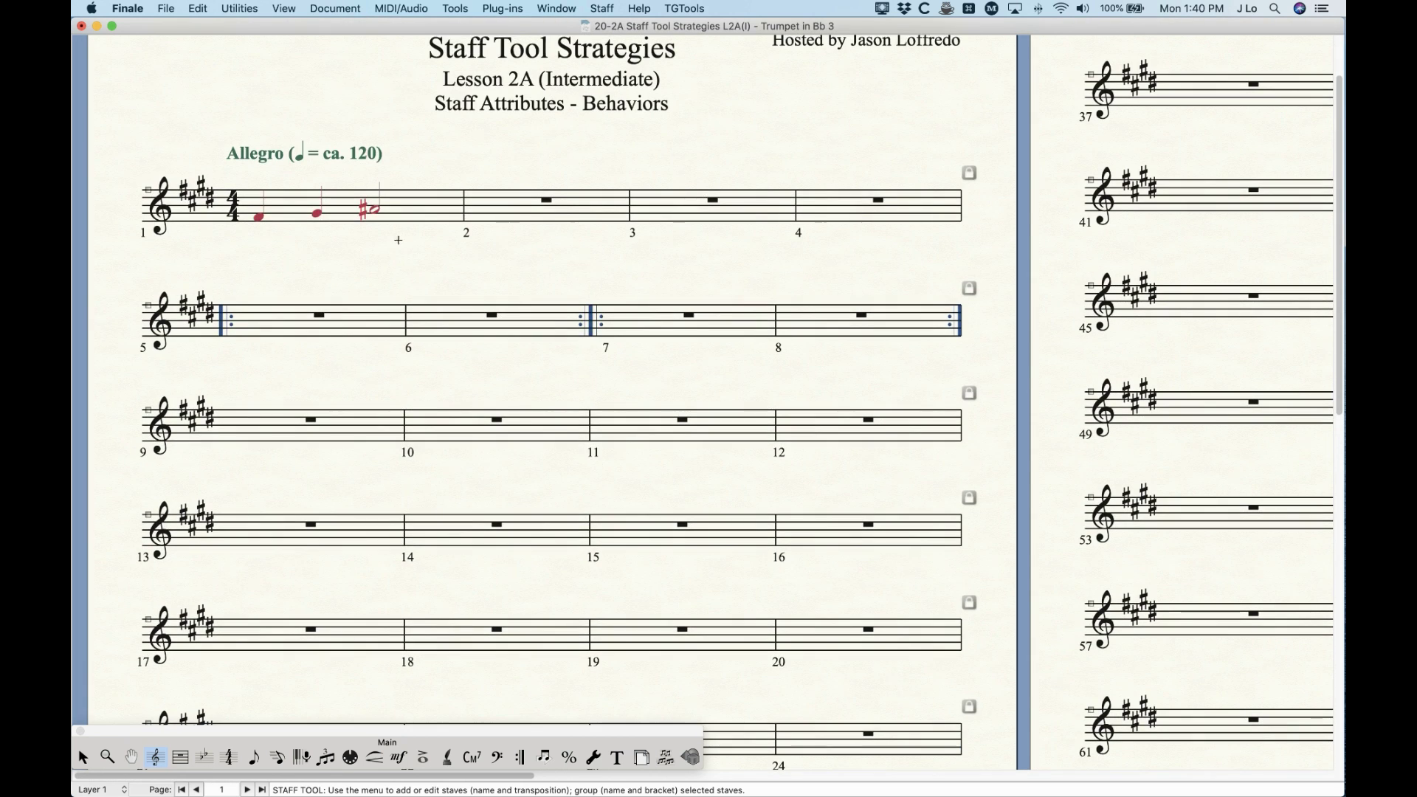
click(347, 6)
click(344, 27)
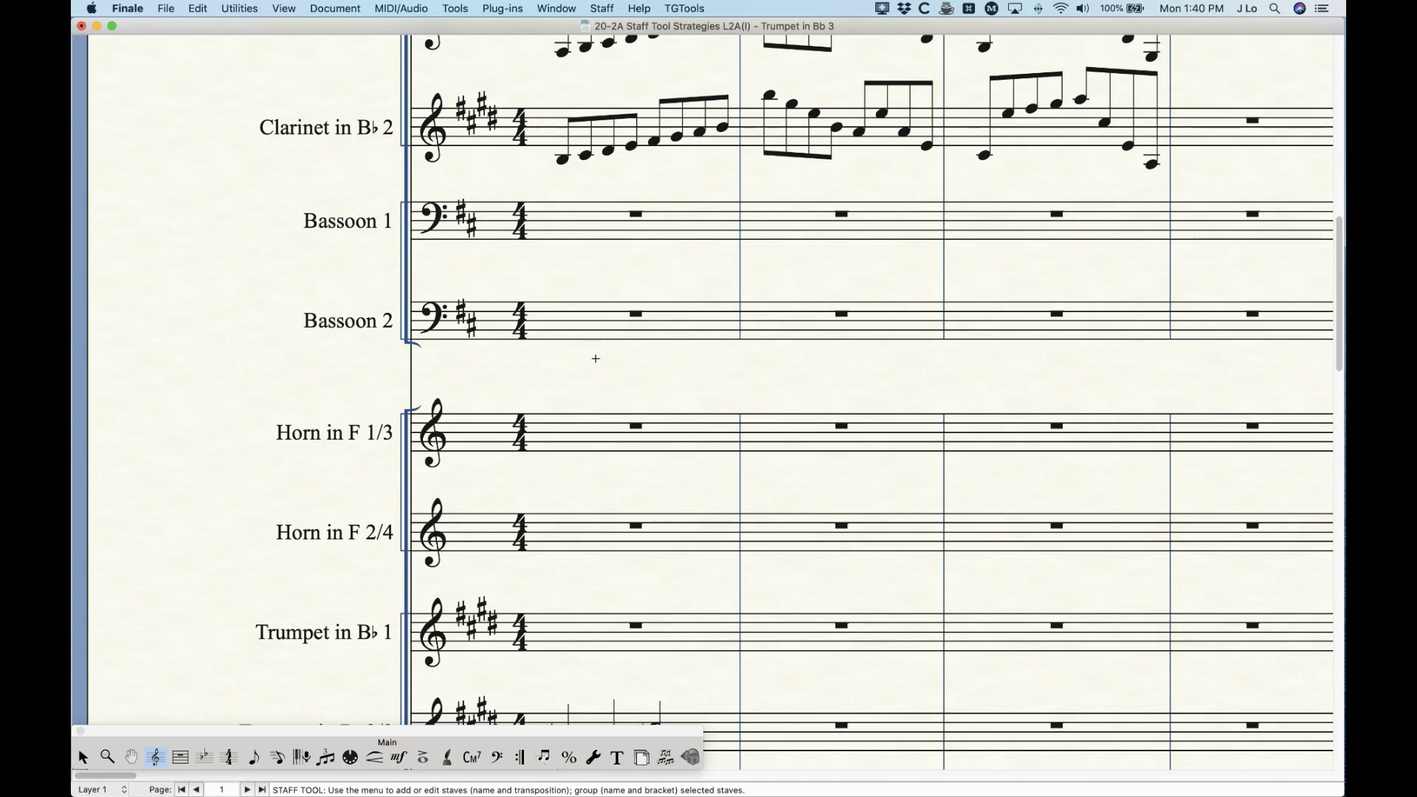
- Reopen the staff attributes of Trumpet in B♭ 2/3 from its first measure and accept them
scroll(594, 375, down, 5)
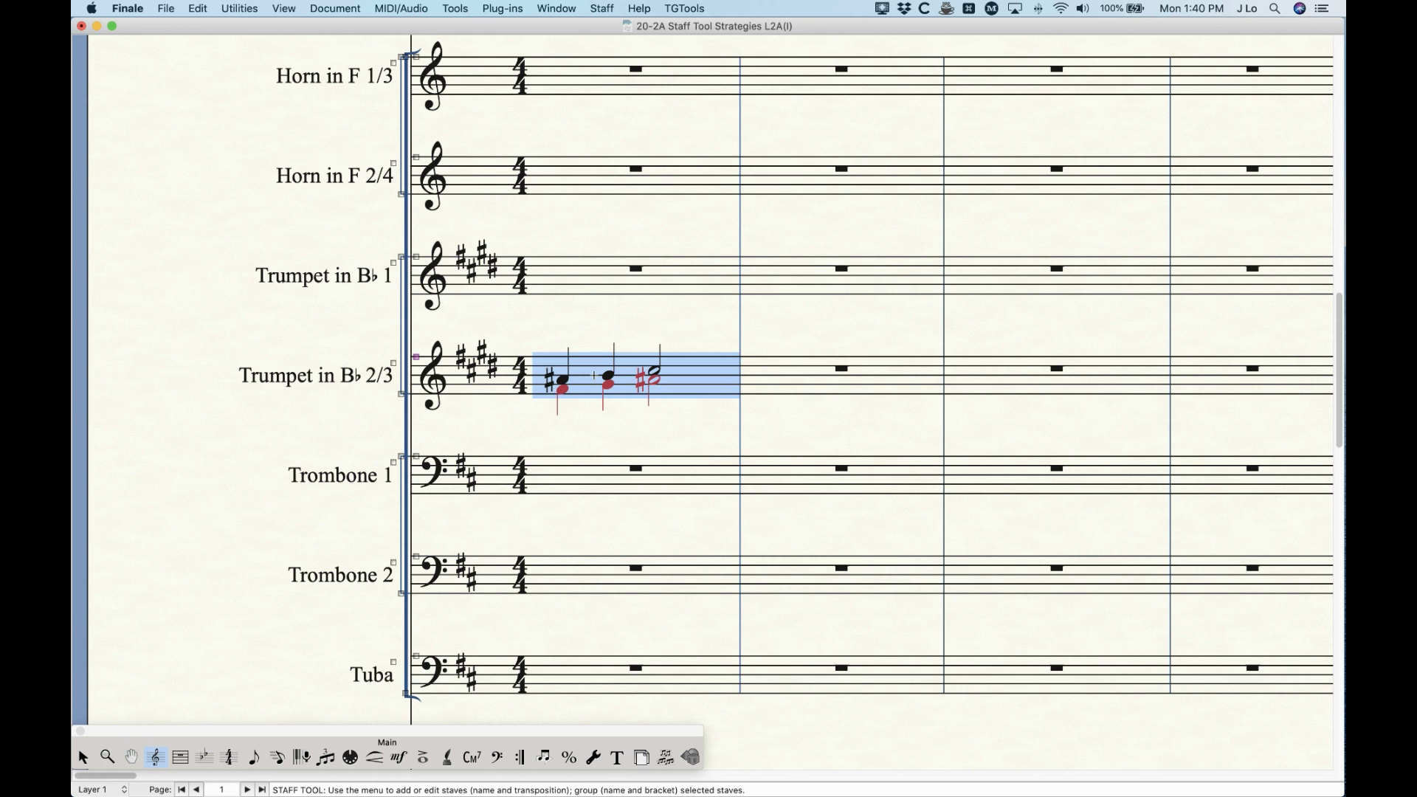
double_click(650, 369)
key(Return)
- Zoom out to show the score's full first page, and open the staff attributes of Flute 2
scroll(533, 424, up, 10)
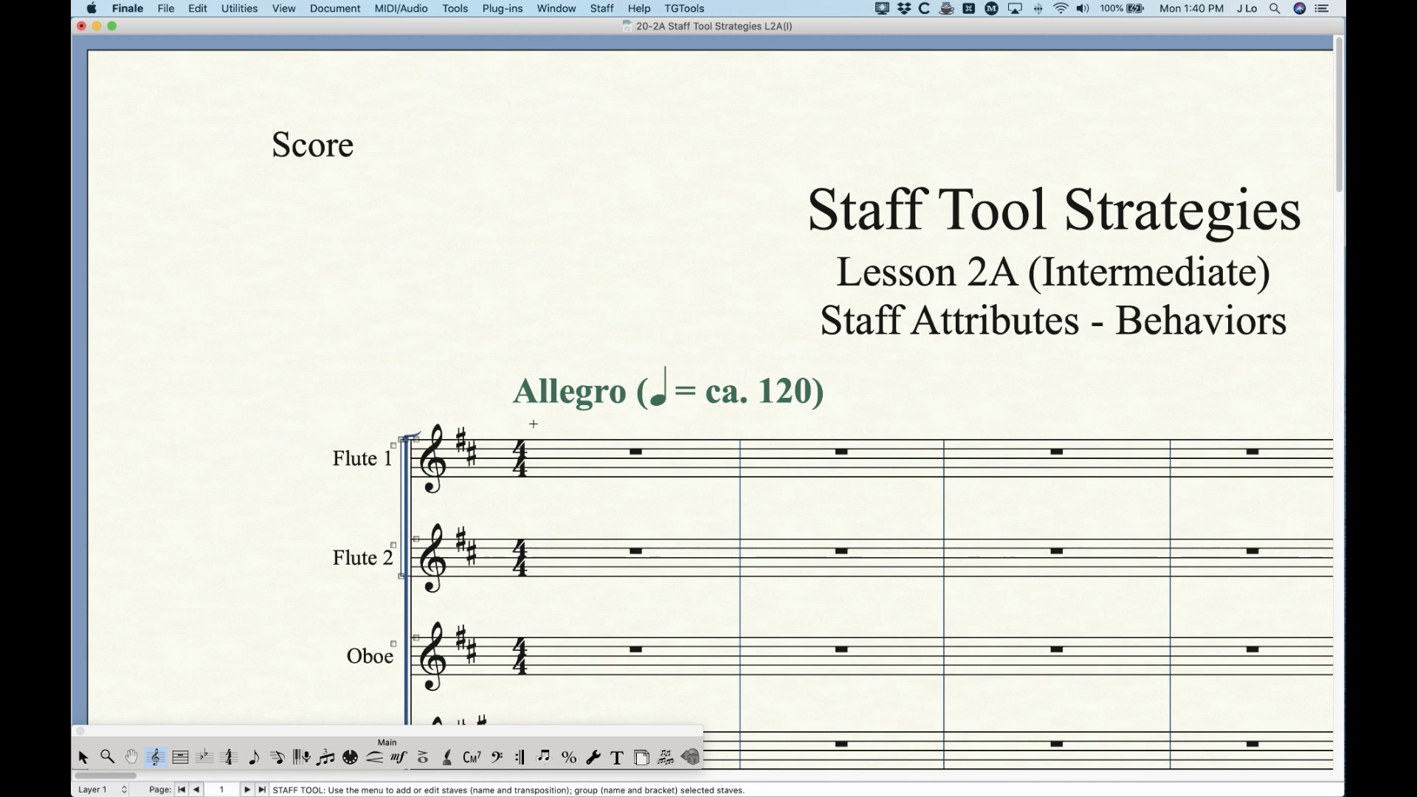
key(super+minus)
key(super+minus)
key(super+minus)
key(super+minus)
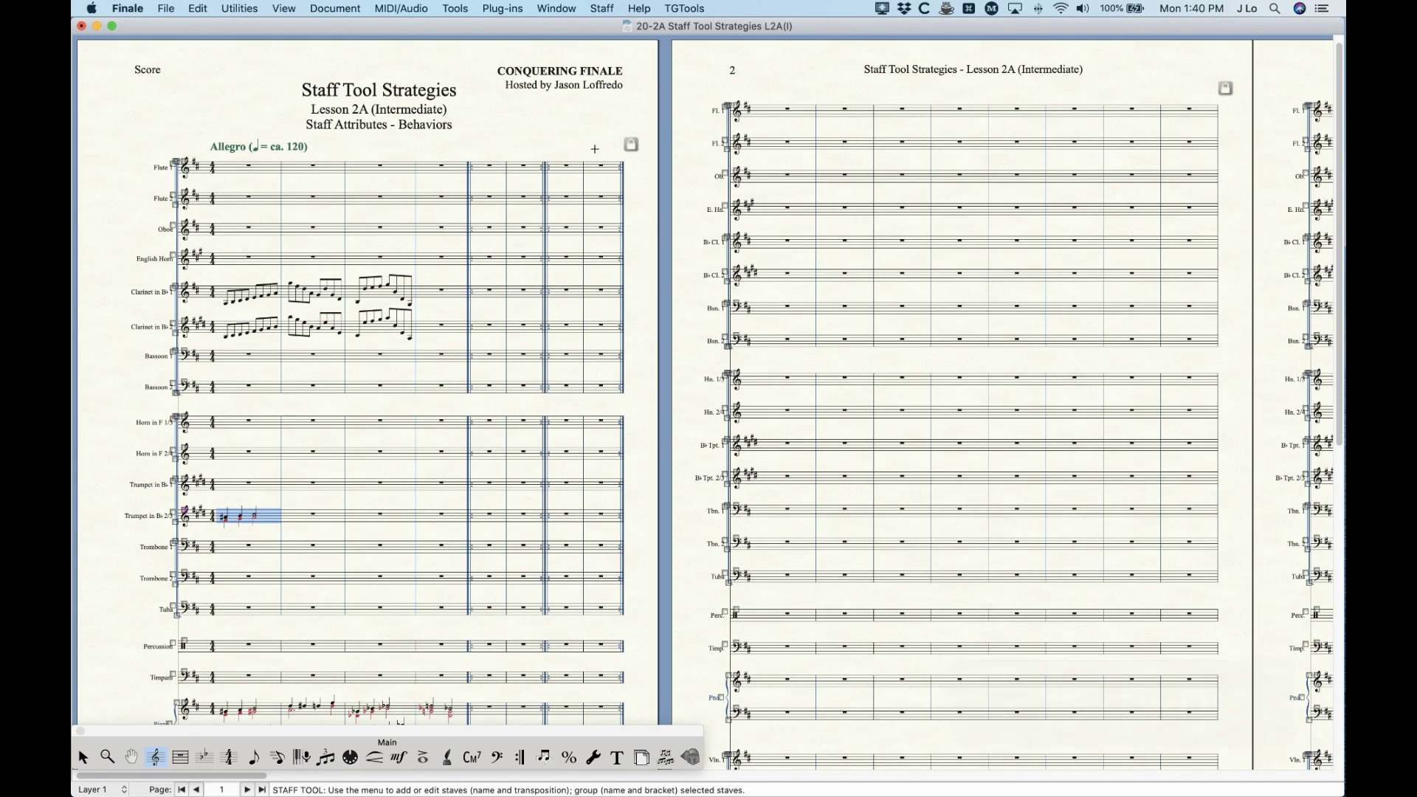
double_click(398, 199)
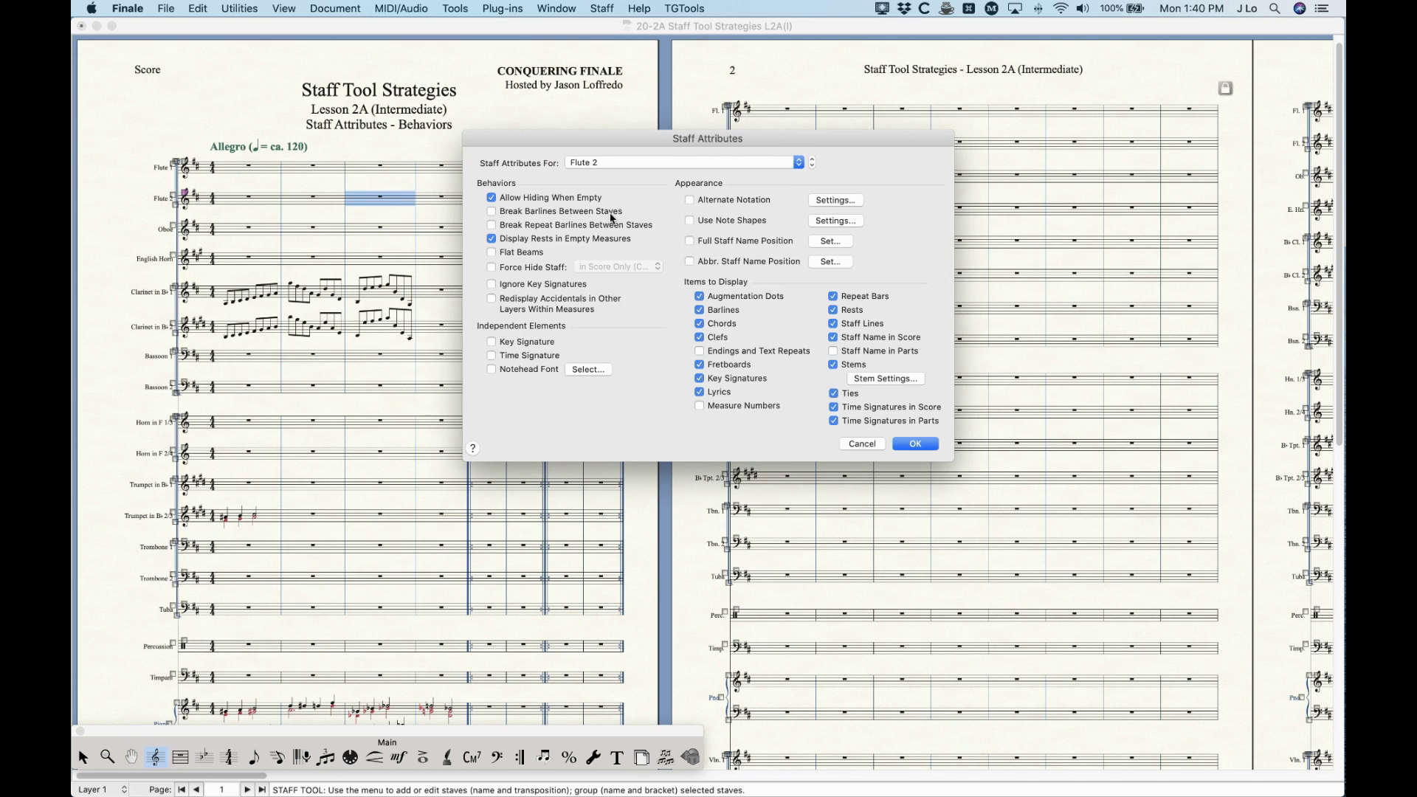